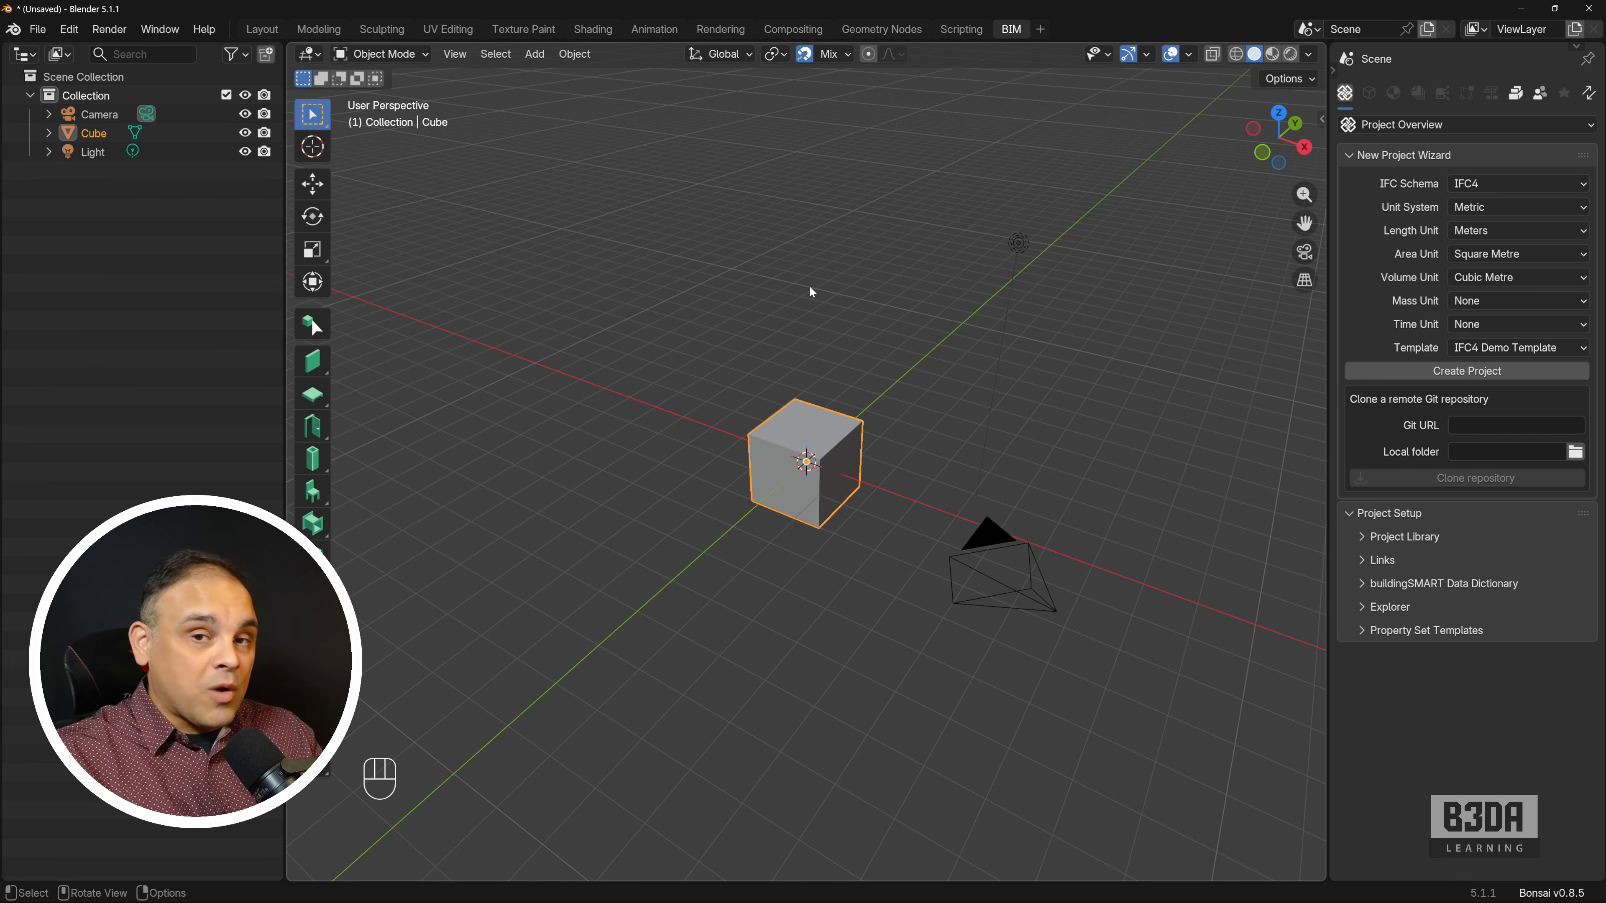
# Search the extensions in the preferences for Bonsai to check that it is installed
pyautogui.click(69, 29)
pyautogui.click(116, 271)
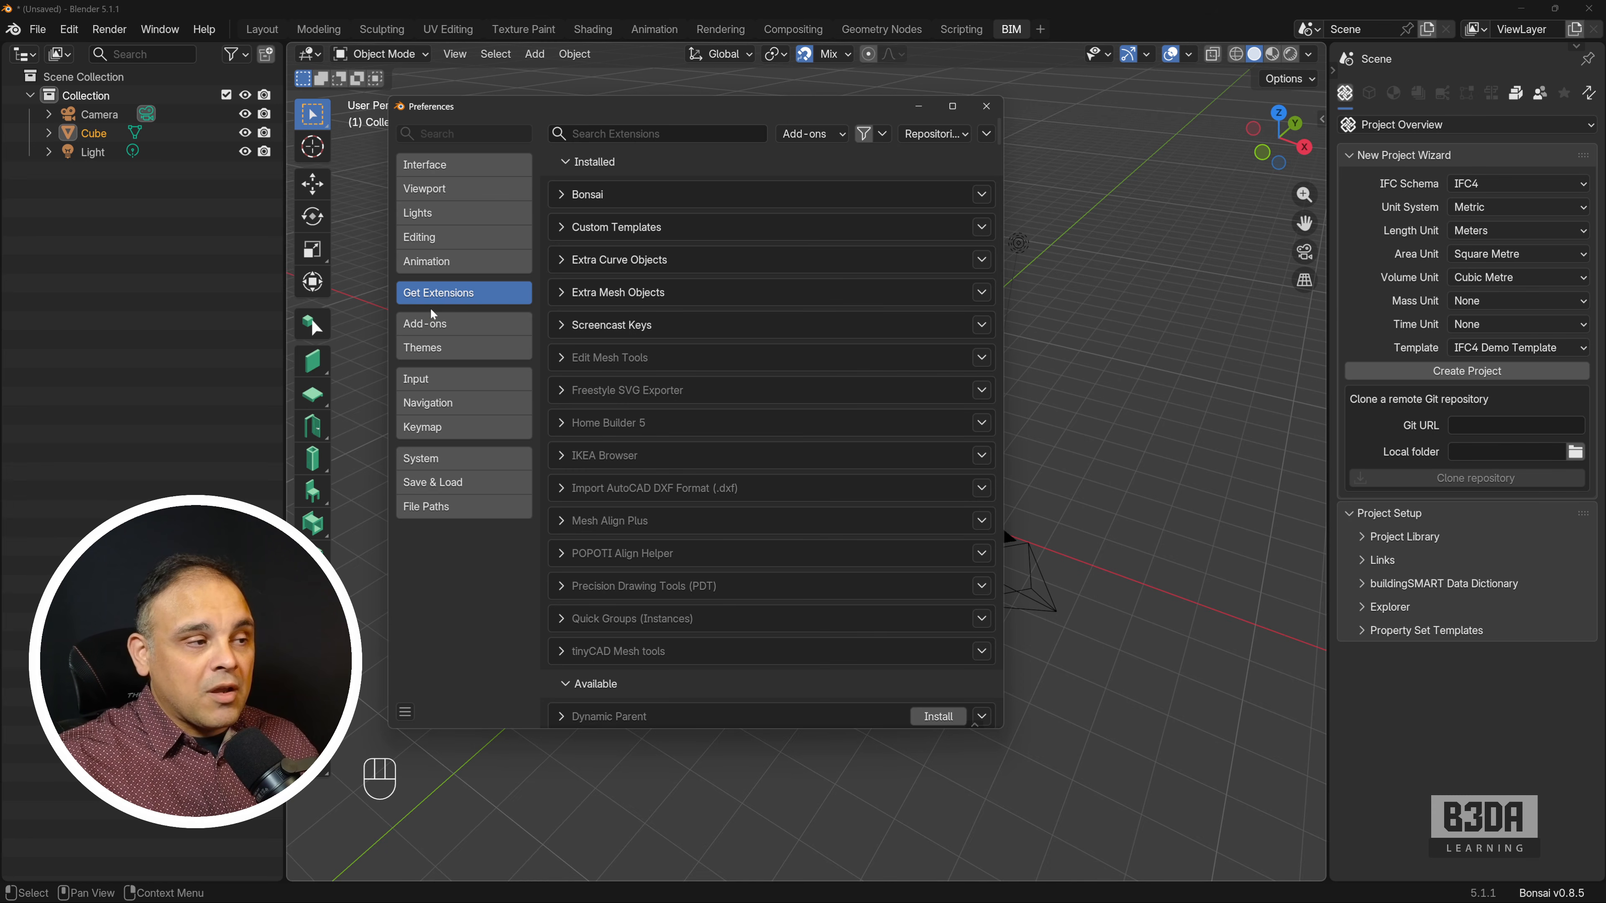
pyautogui.click(631, 137)
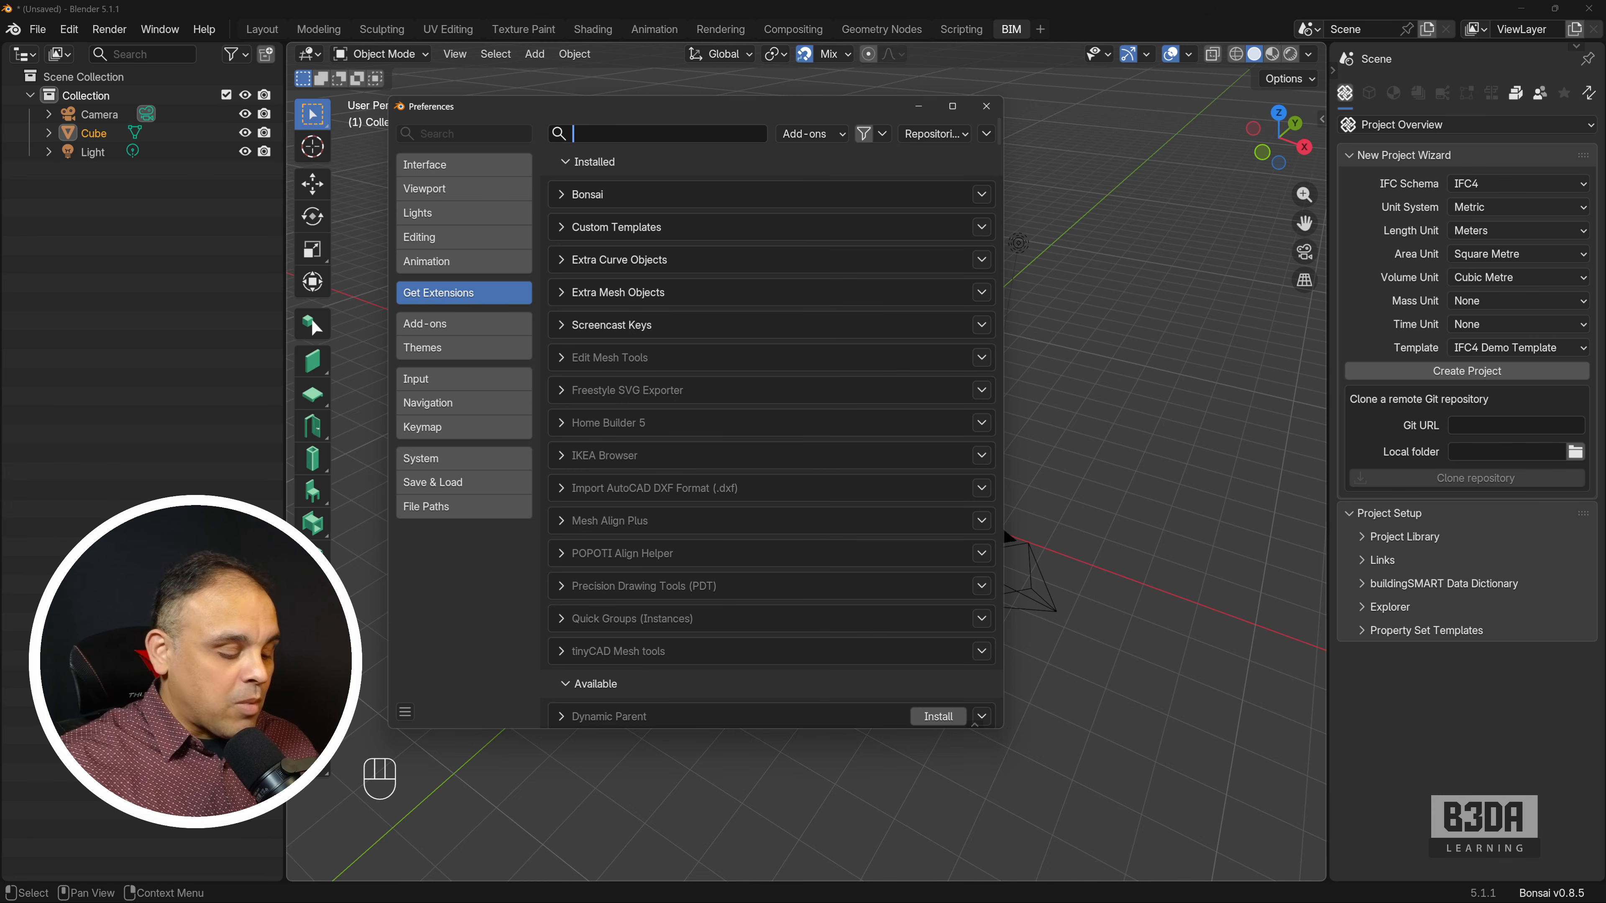
pyautogui.write('bons')
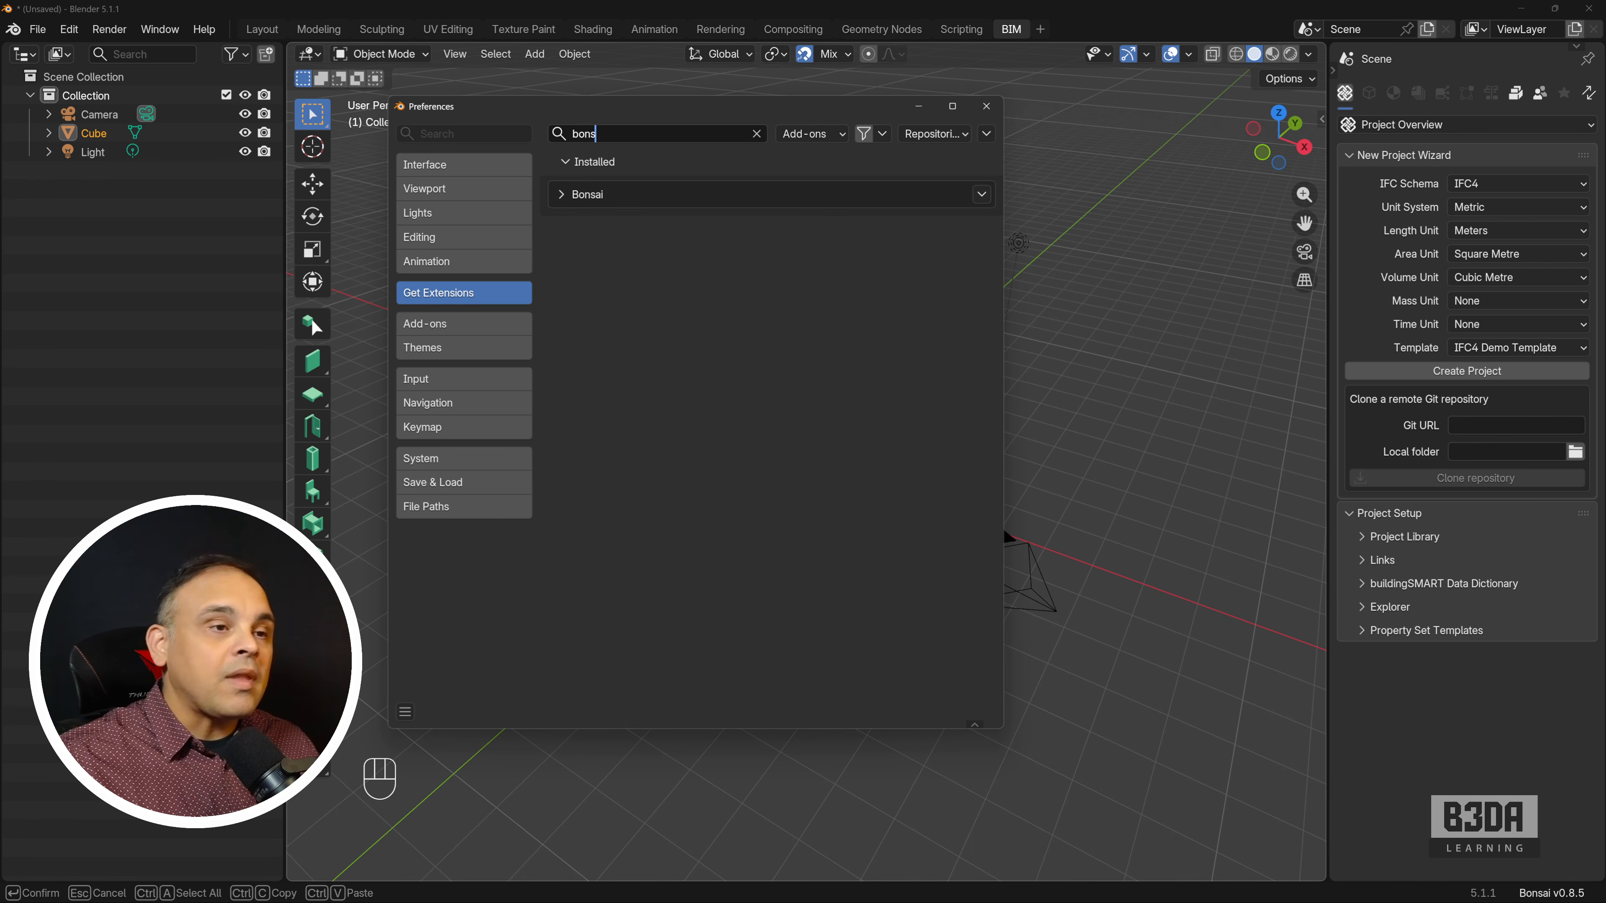
pyautogui.click(987, 112)
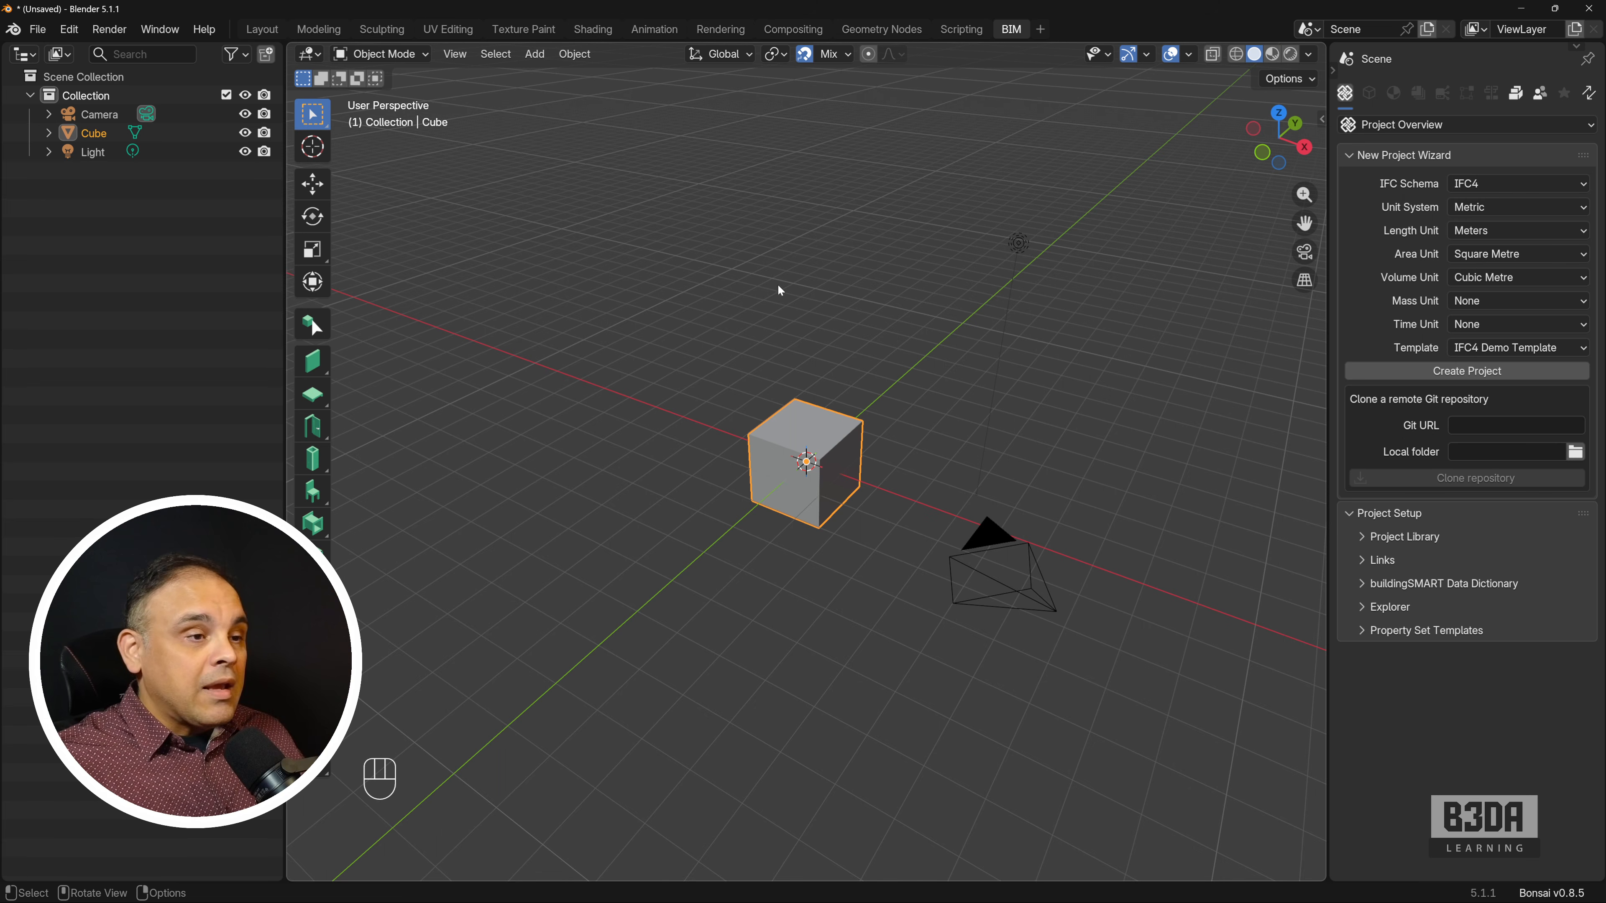
# Create a new IFC project through the New Project Wizard using the IFC4 Demo Template
pyautogui.click(40, 31)
pyautogui.moveTo(75, 55)
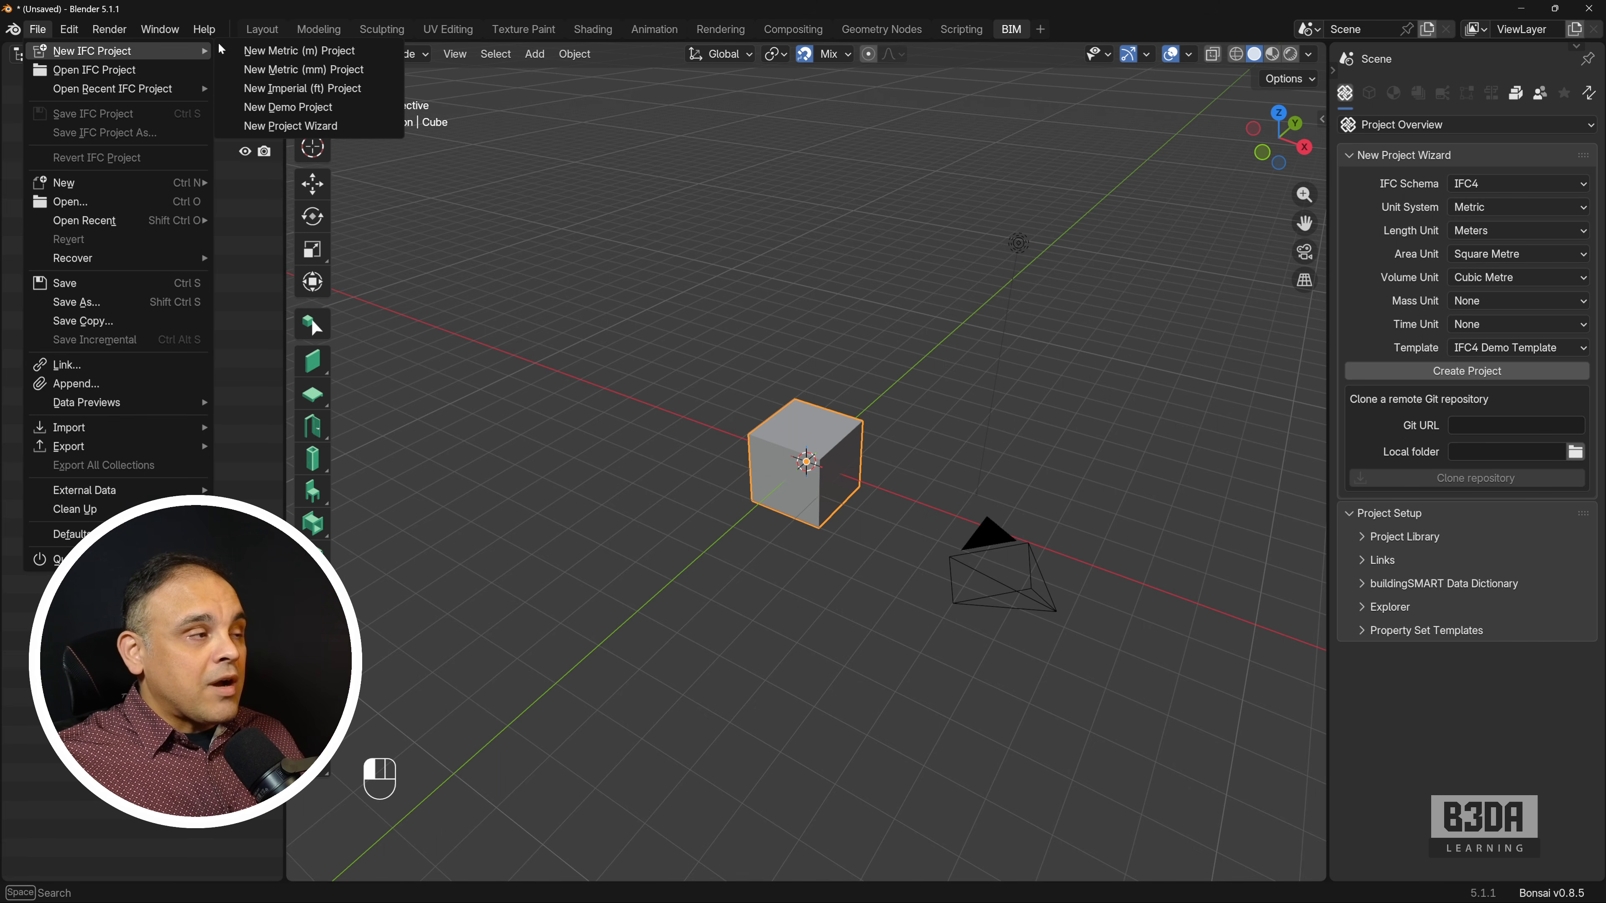
pyautogui.click(358, 124)
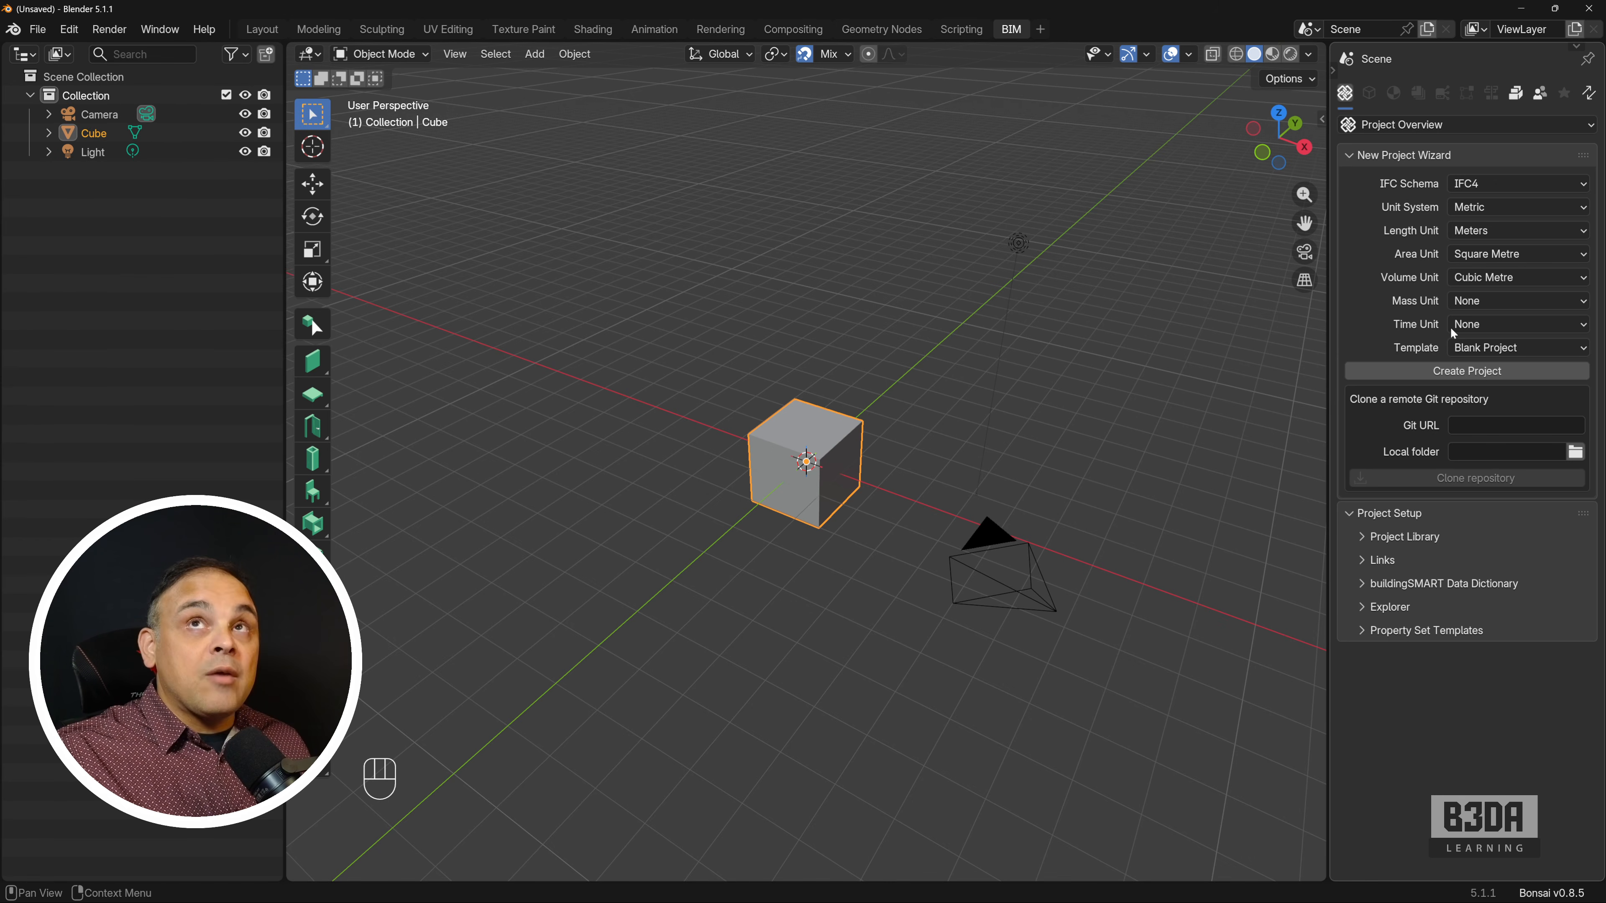
pyautogui.click(1461, 347)
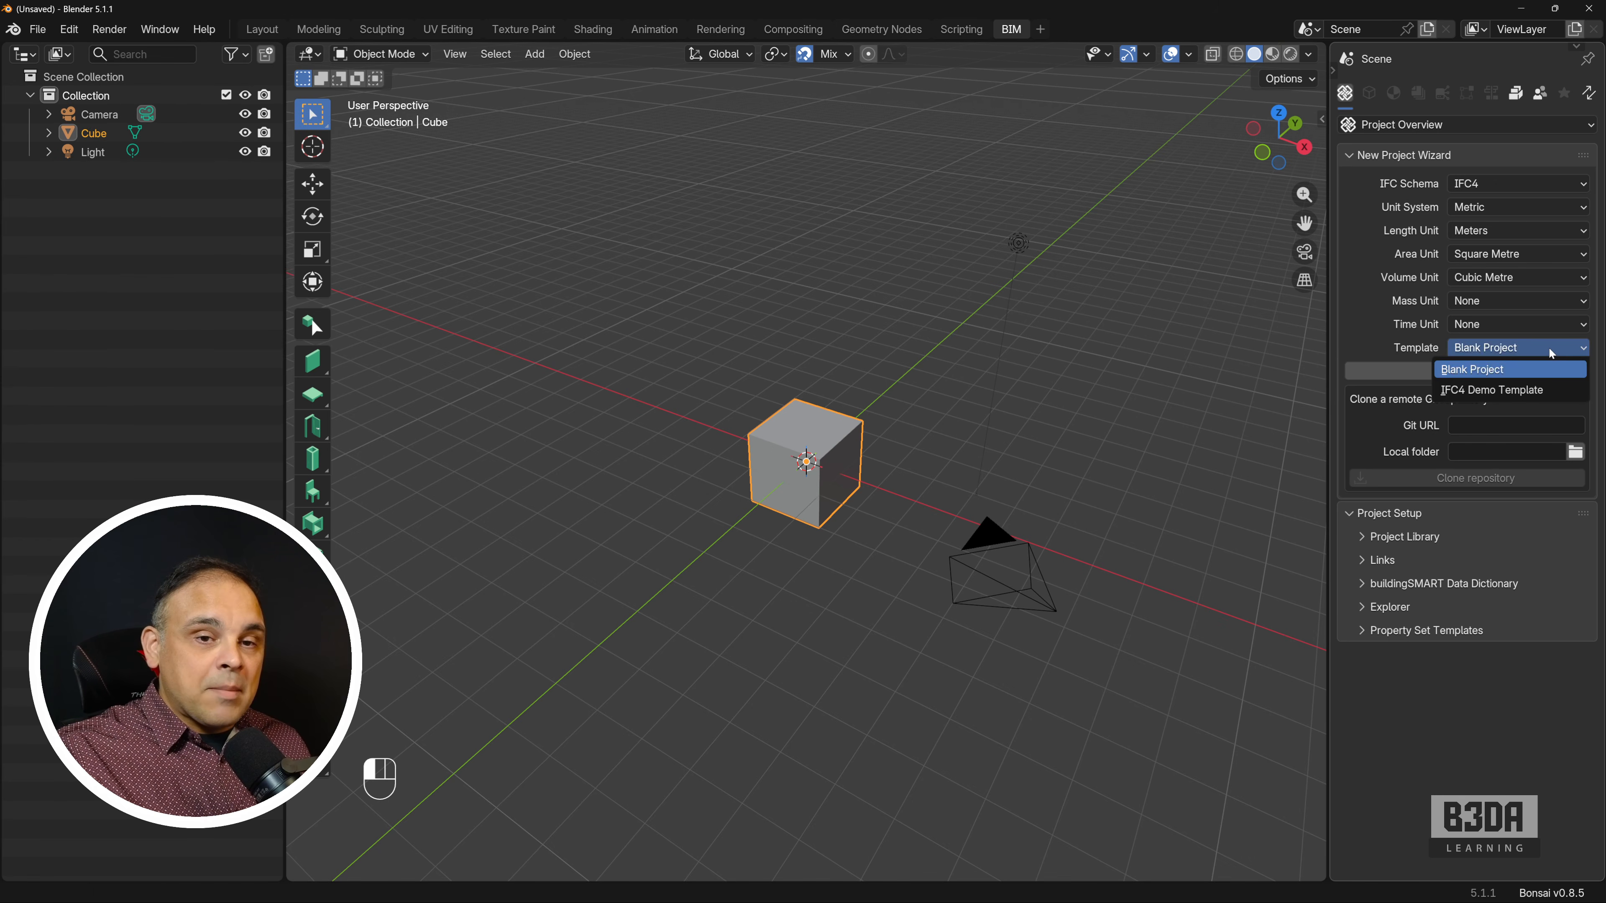
pyautogui.click(1509, 390)
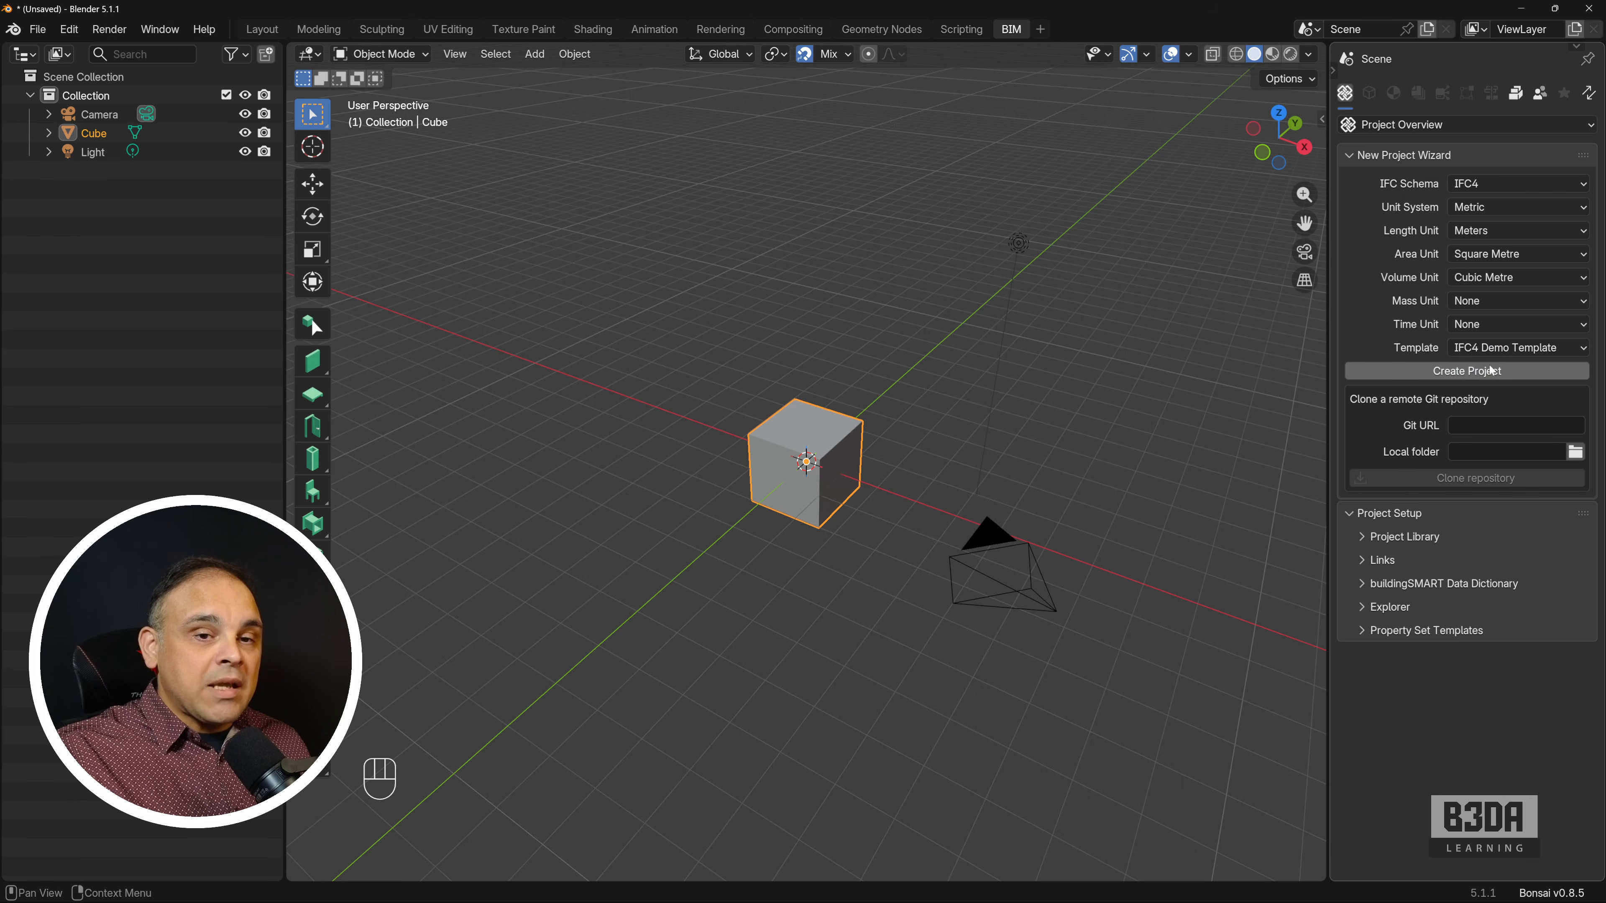
pyautogui.click(1459, 372)
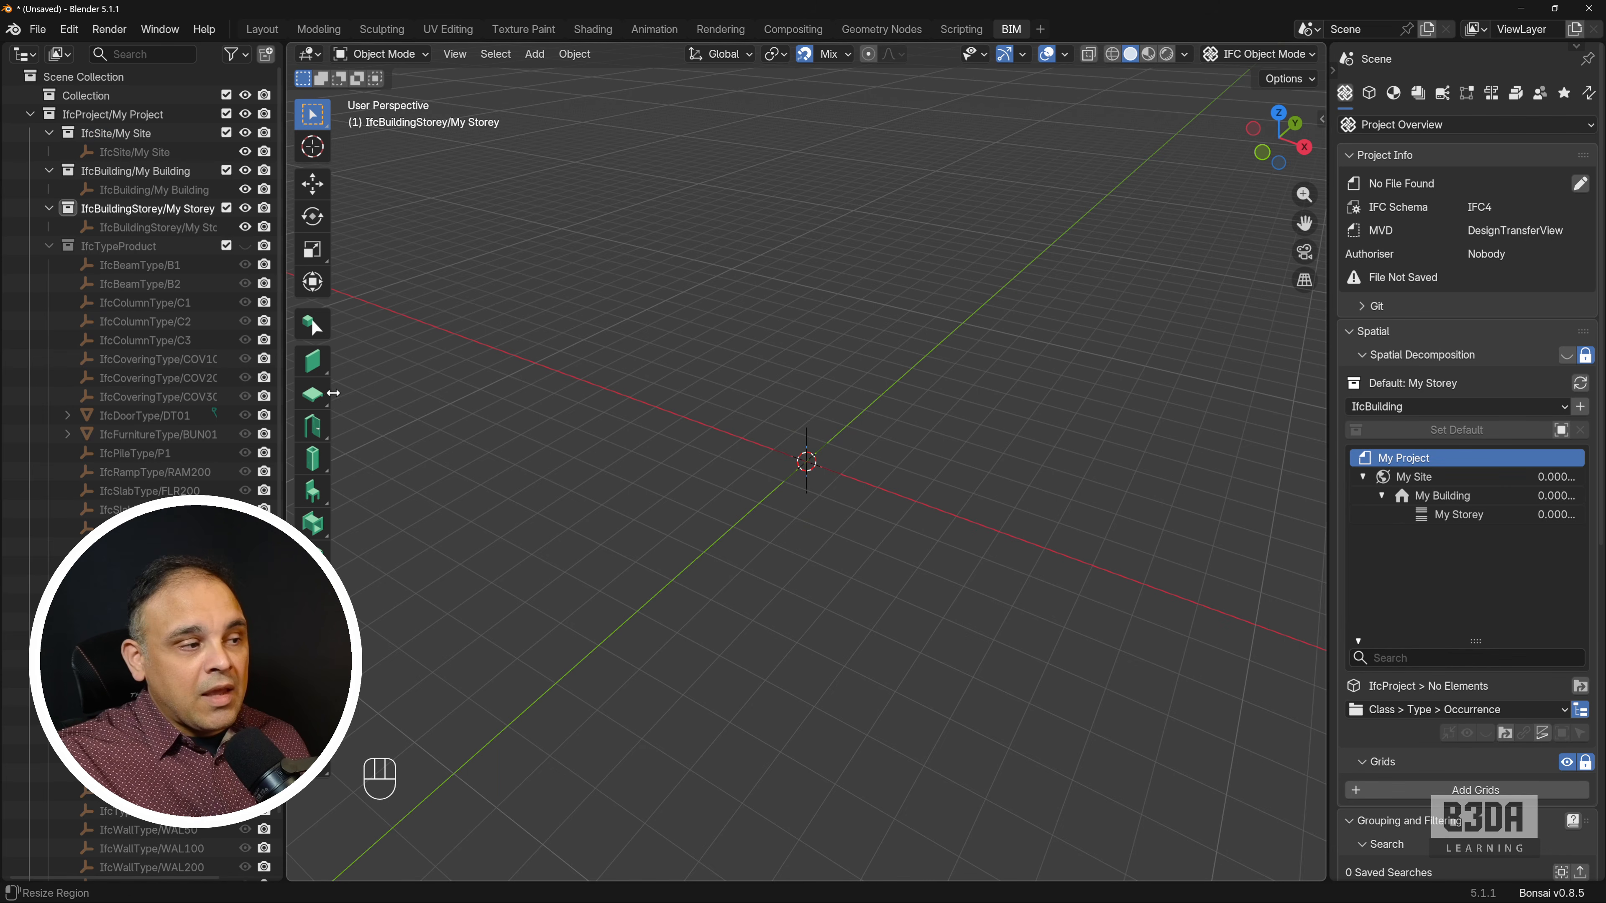
# Draw a straight wall of type WAL100, about 11 m long along the X direction, near the origin
pyautogui.click(312, 361)
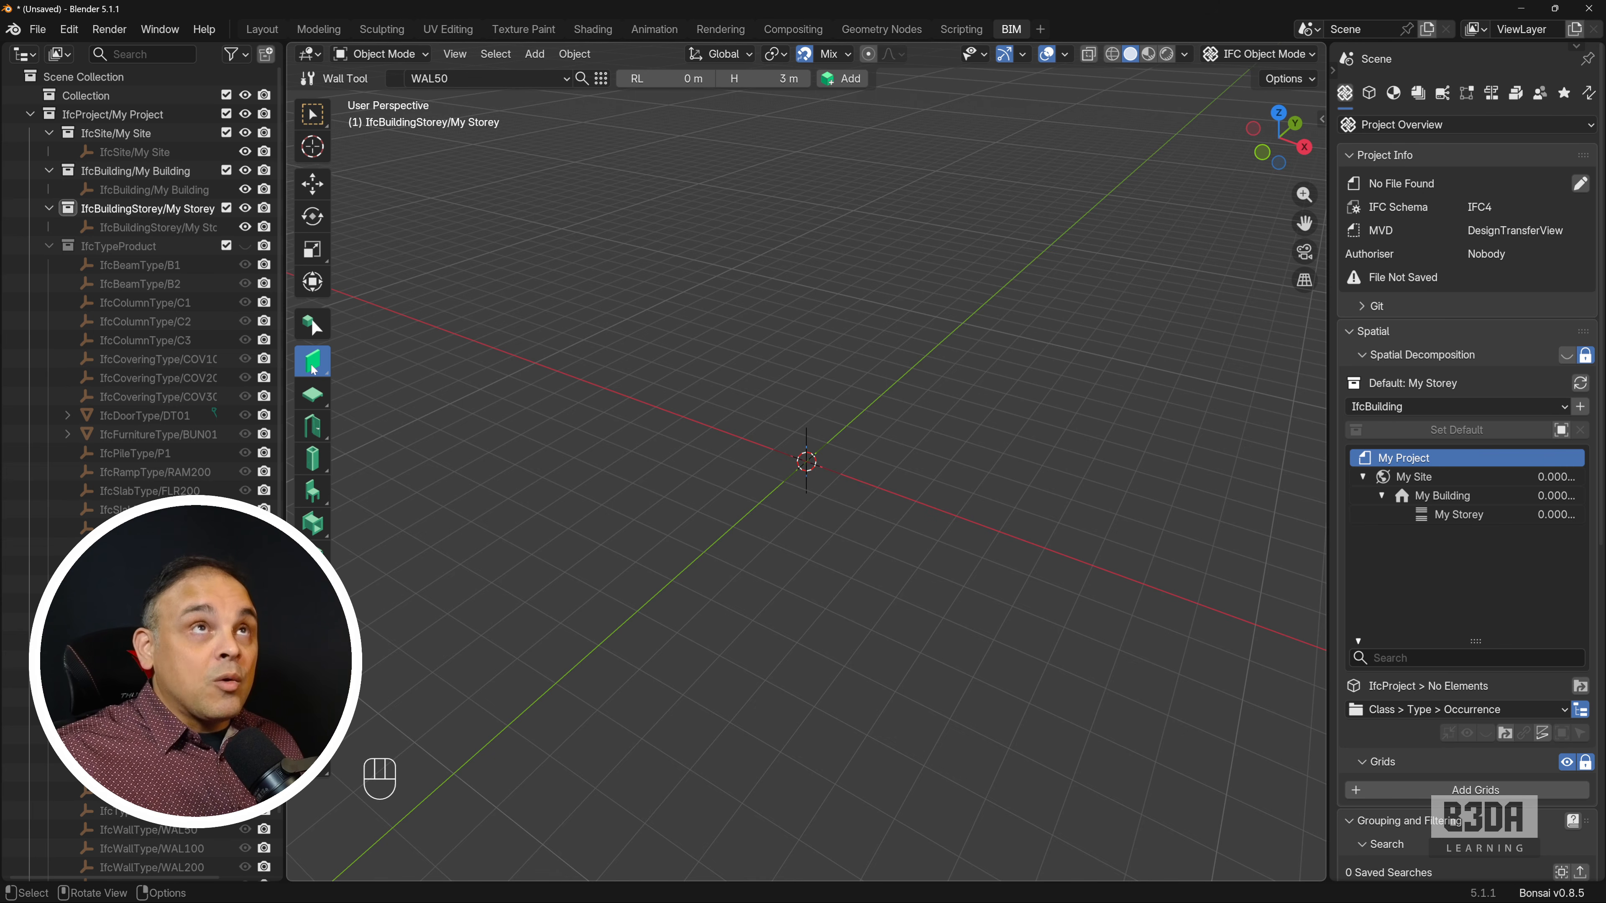
pyautogui.click(525, 77)
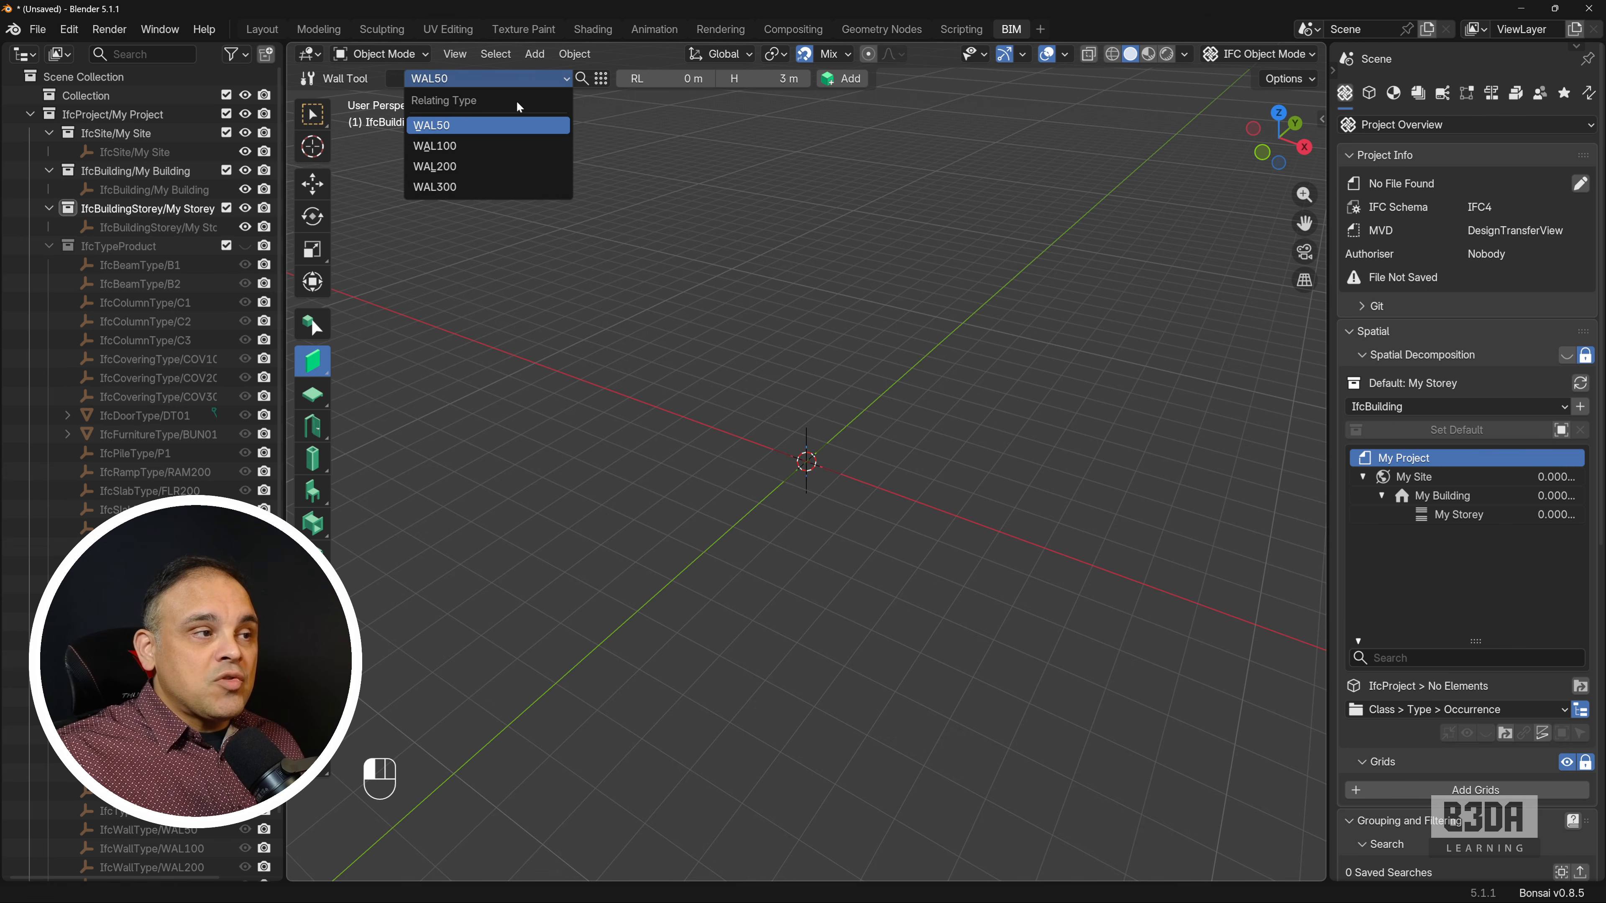
pyautogui.click(498, 143)
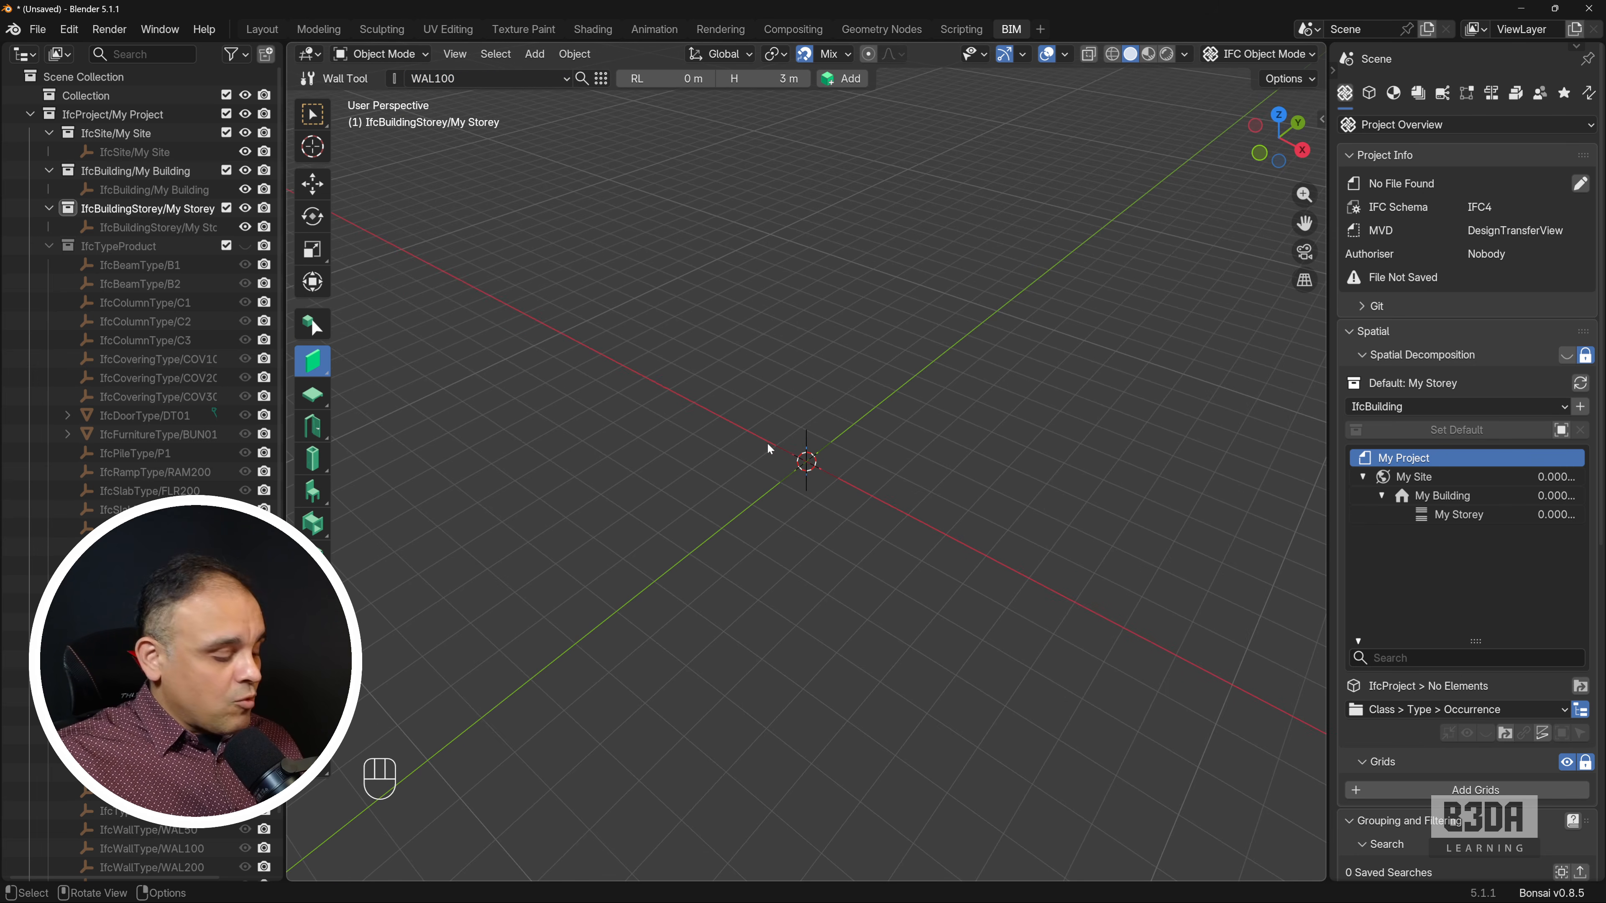
pyautogui.keyDown('shift'); pyautogui.moveTo(766, 442); pyautogui.dragTo(717, 400, button='middle'); pyautogui.keyUp('shift')
pyautogui.hotkey('shift', 'a')
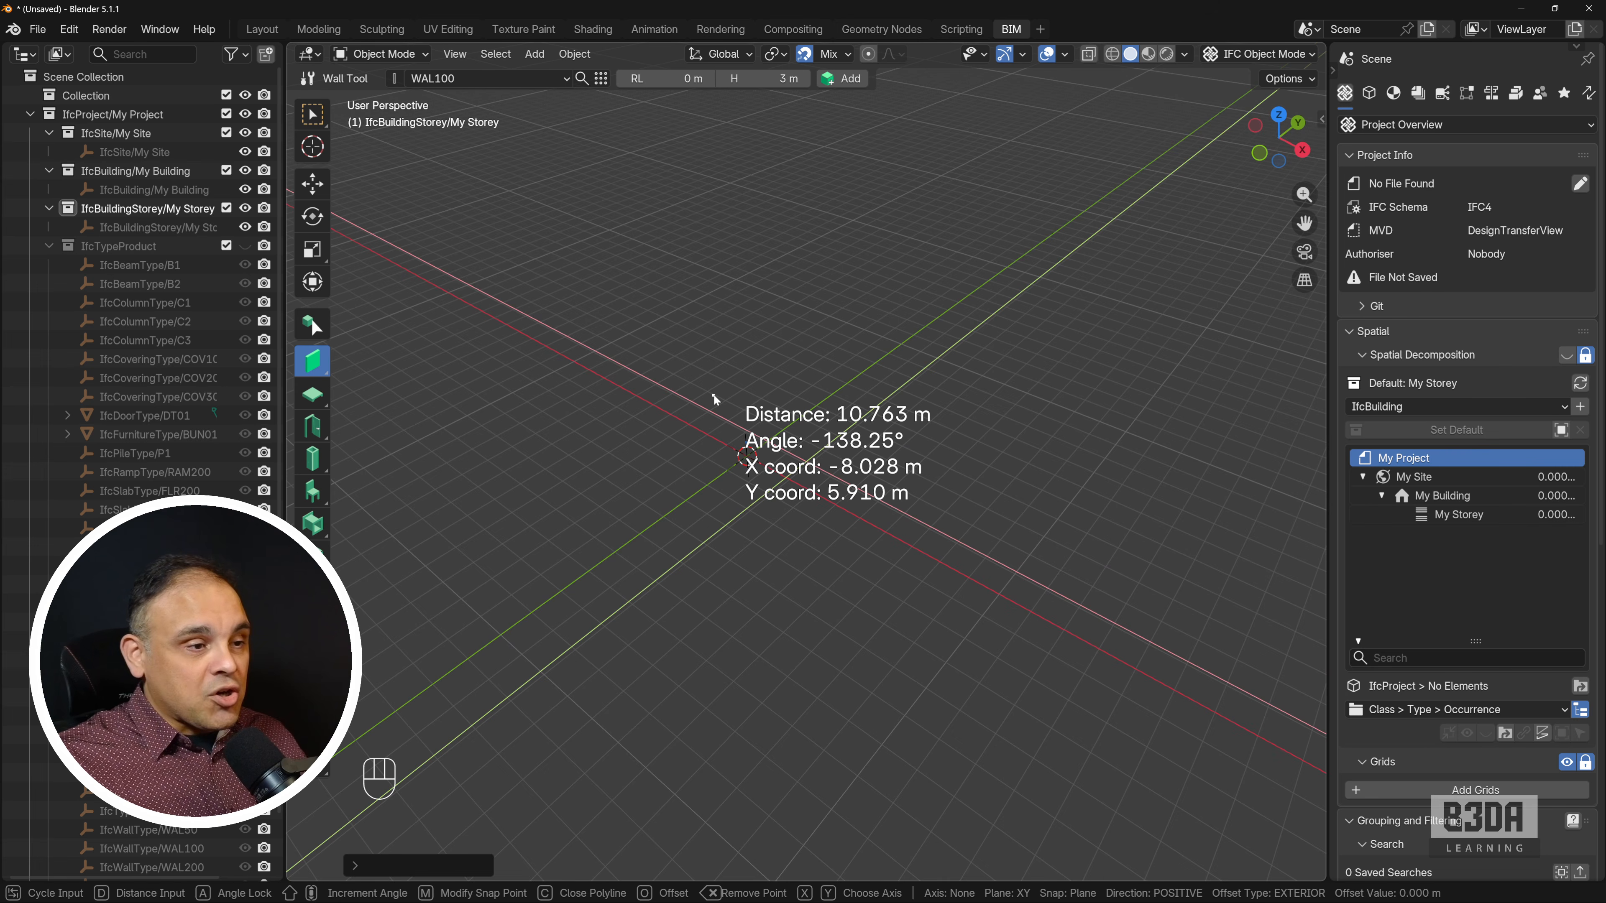
pyautogui.click(685, 382)
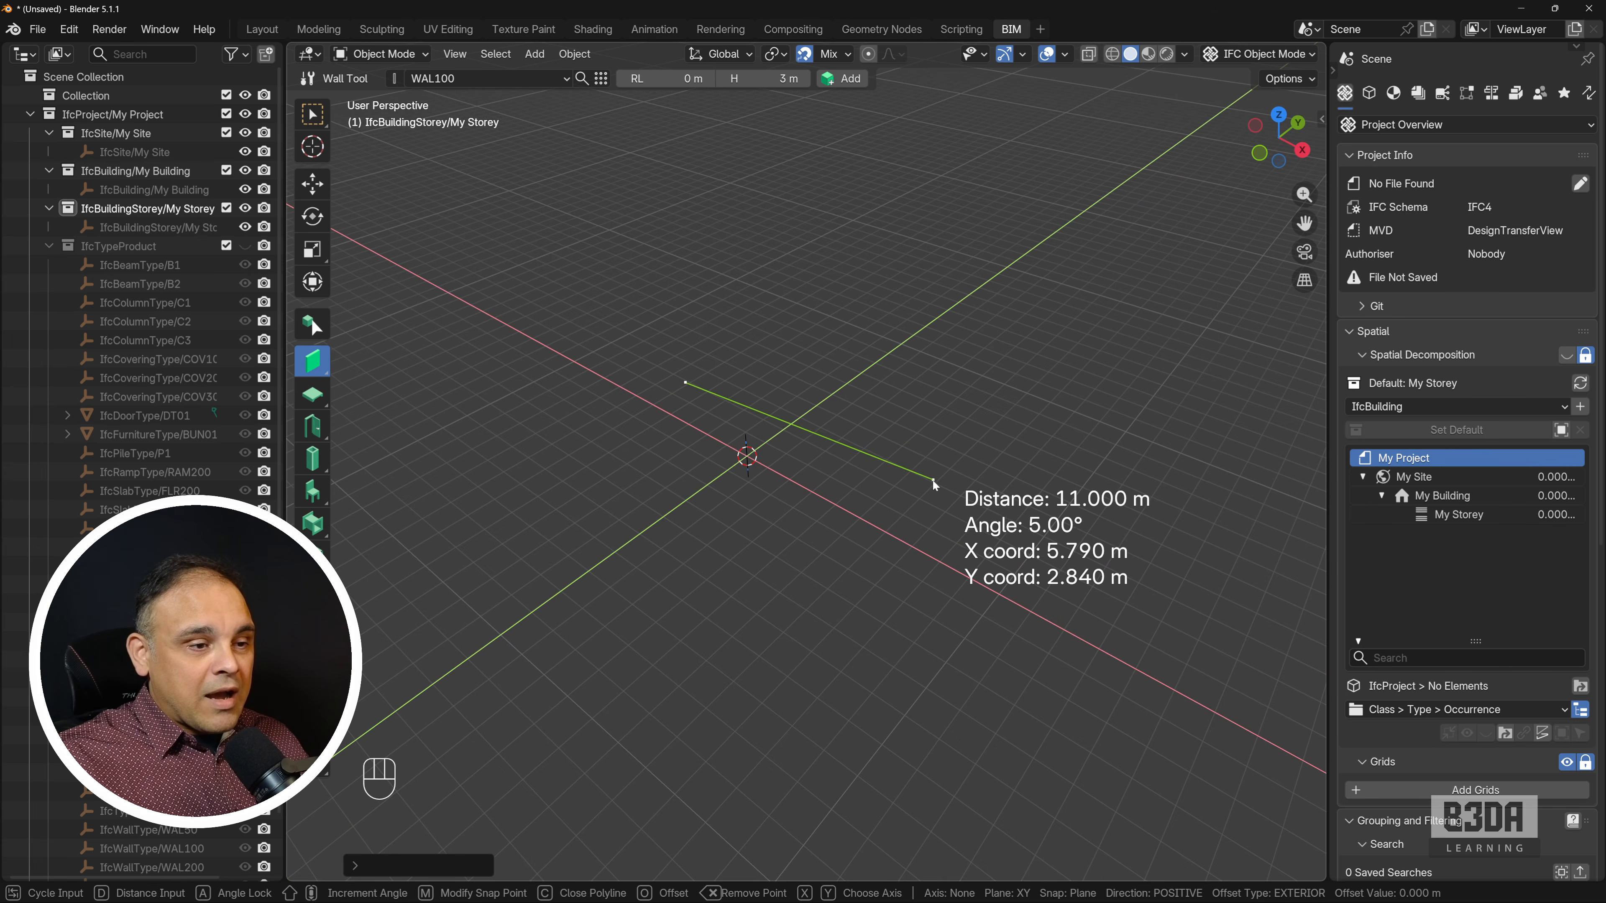
pyautogui.click(915, 498)
pyautogui.press('KP_Enter')
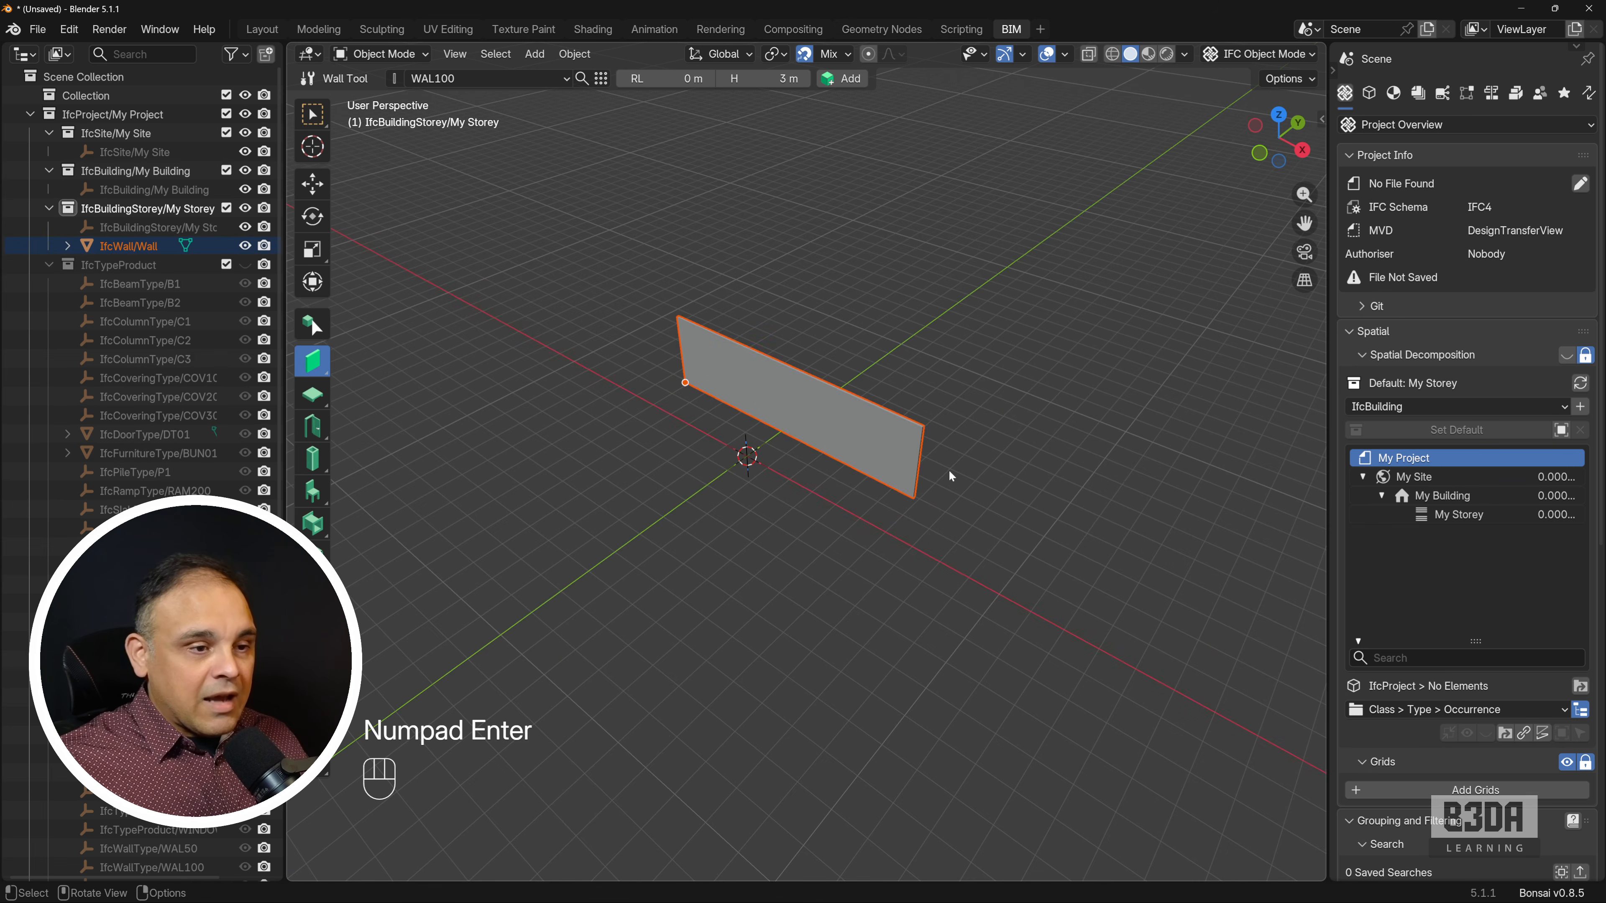
# Select the new wall and show its object material information under Geometry and Materials
pyautogui.moveTo(948, 469); pyautogui.dragTo(808, 412, button='middle')
pyautogui.click(917, 376)
pyautogui.click(809, 386)
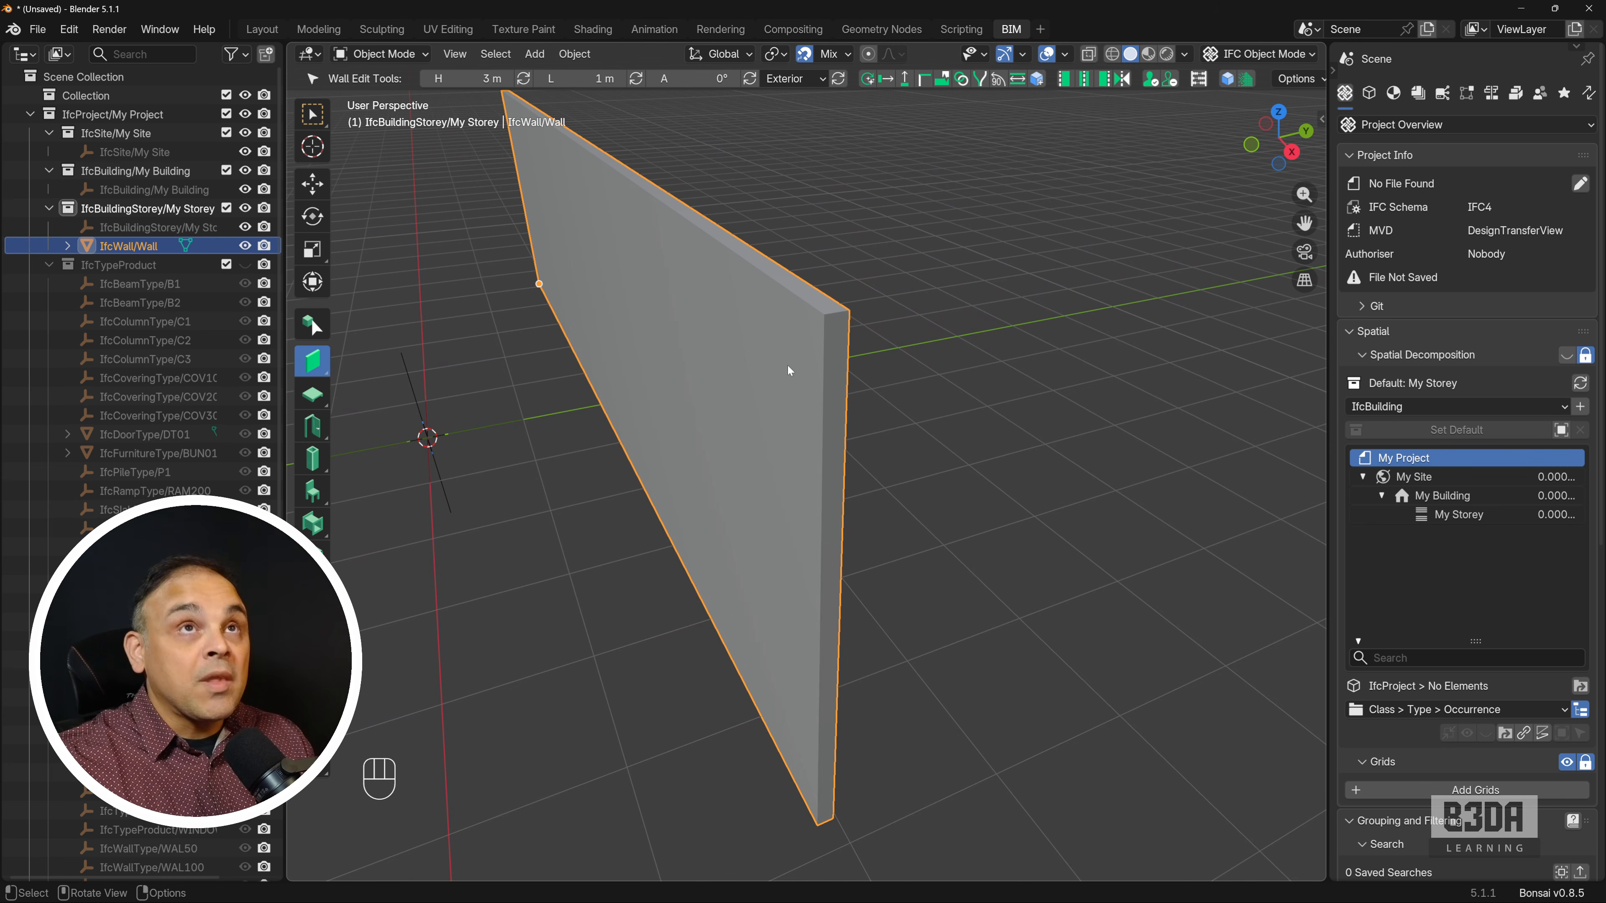
pyautogui.scroll(2, 803, 373)
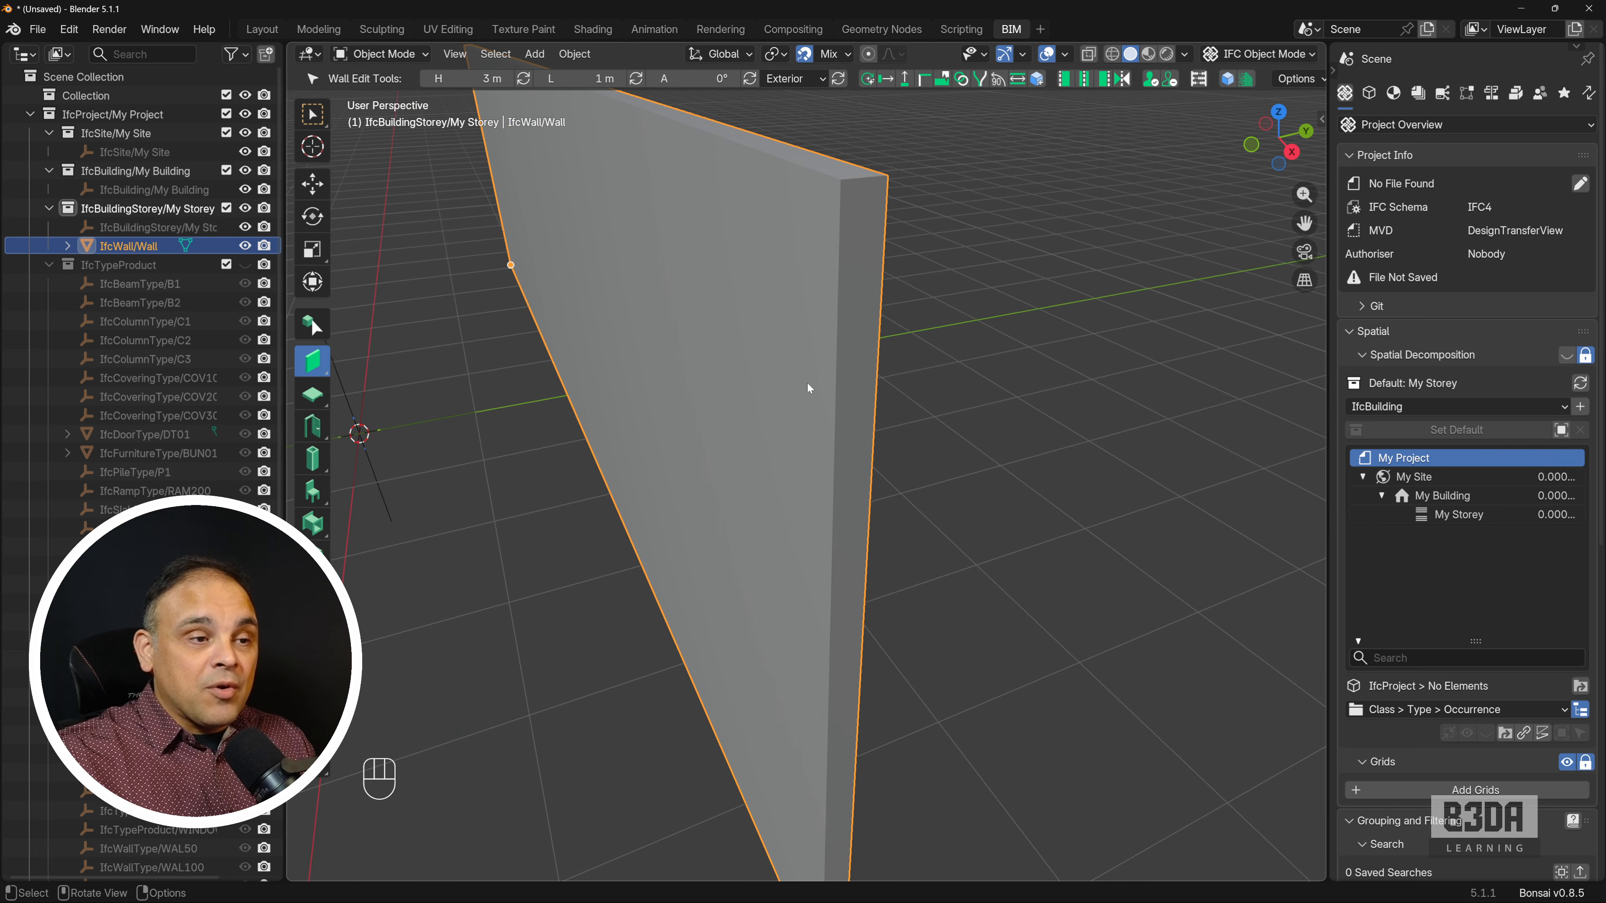
pyautogui.keyDown('shift'); pyautogui.moveTo(807, 382); pyautogui.dragTo(1127, 315, button='middle'); pyautogui.keyUp('shift')
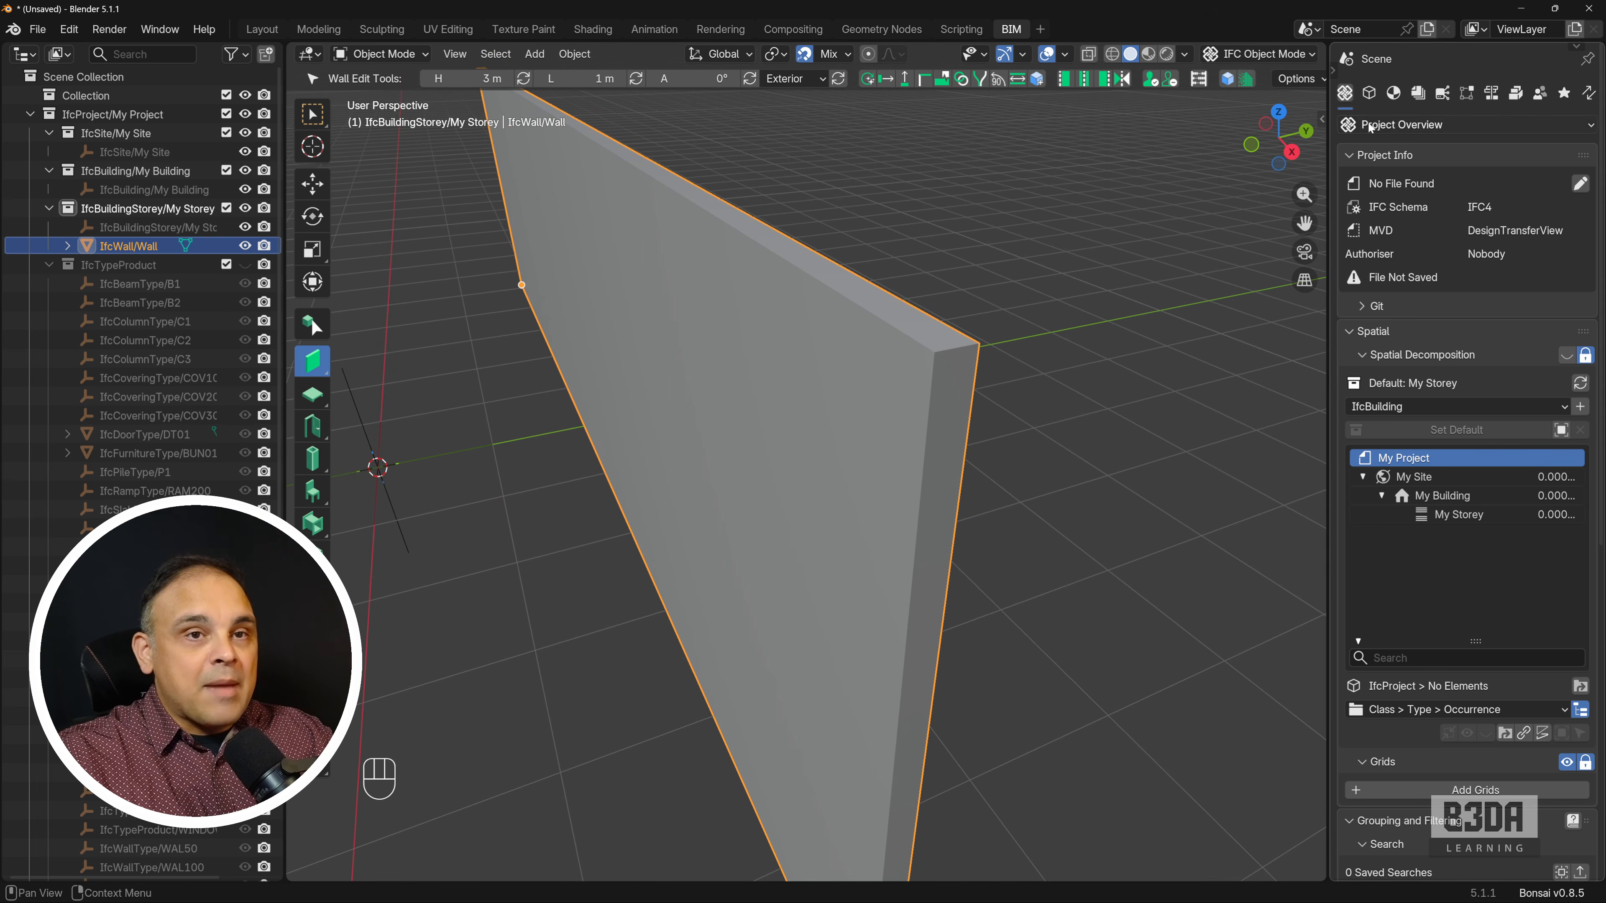
pyautogui.click(1393, 94)
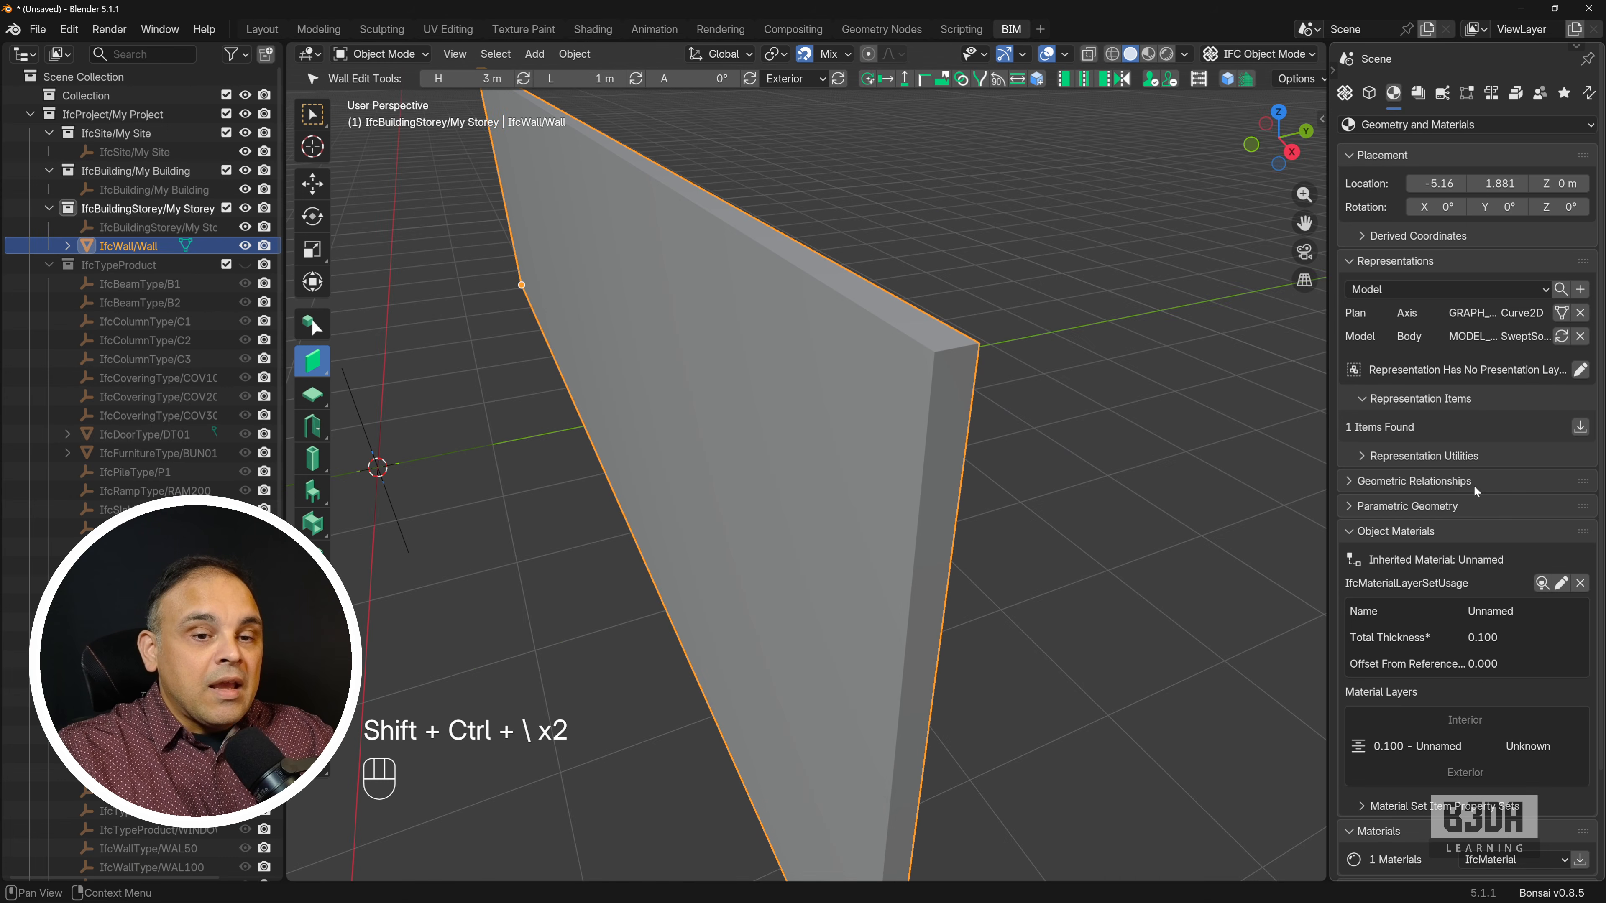
pyautogui.scroll(-2, 1460, 443)
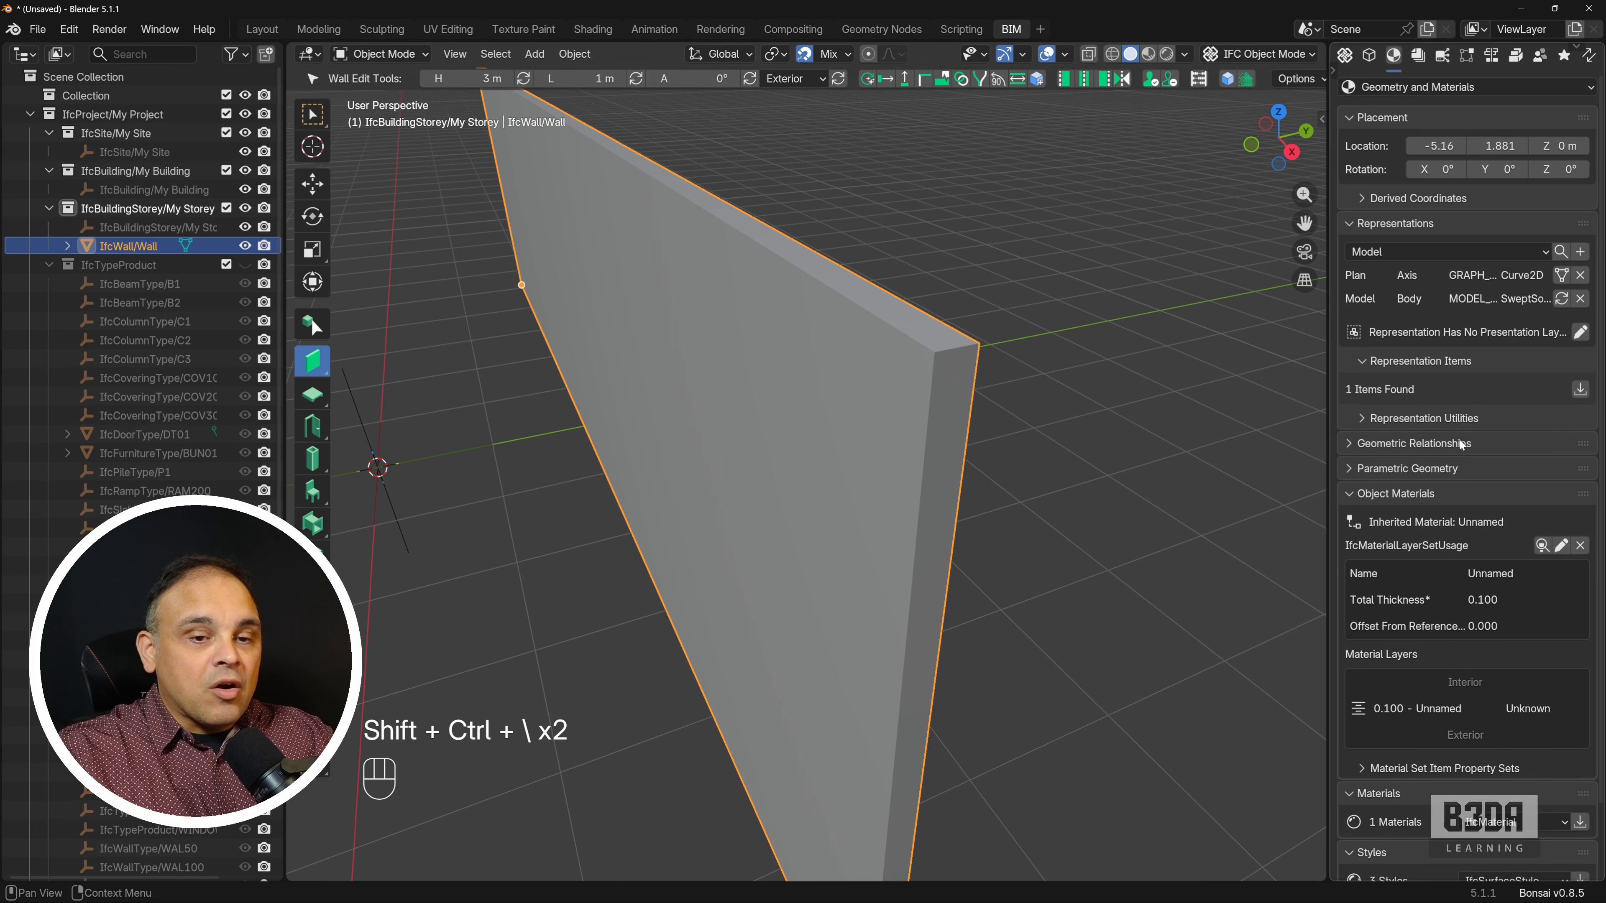
pyautogui.scroll(-3, 1460, 443)
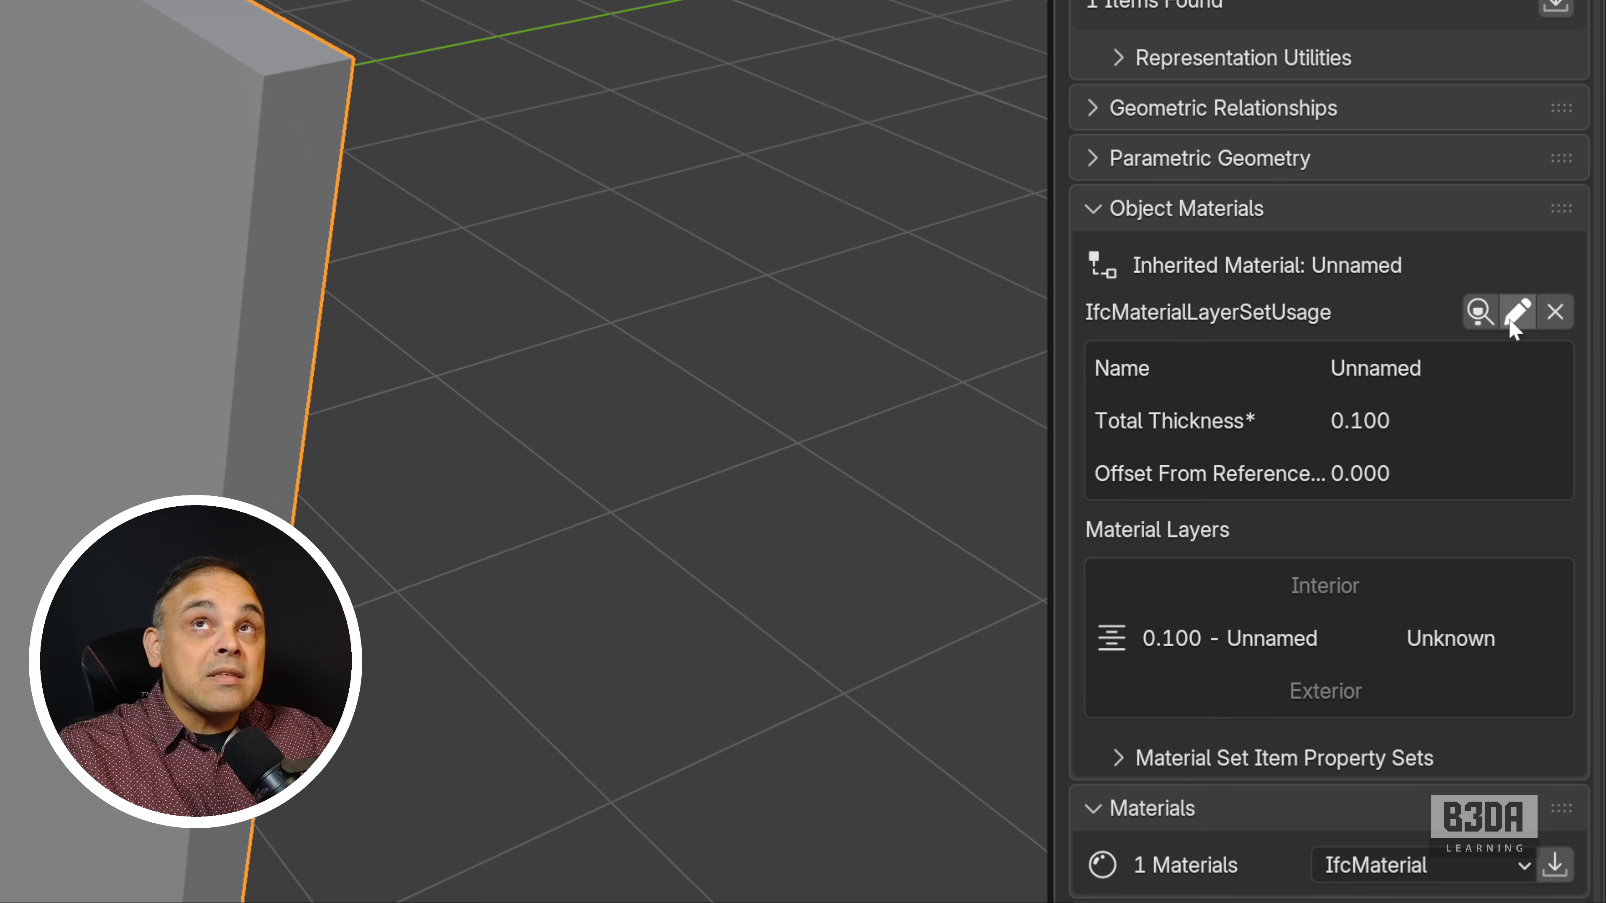
# Start editing the wall's IfcMaterialLayerSetUsage and add two more material layers with the Unknown material
pyautogui.click(1522, 317)
pyautogui.scroll(-10, 1441, 376)
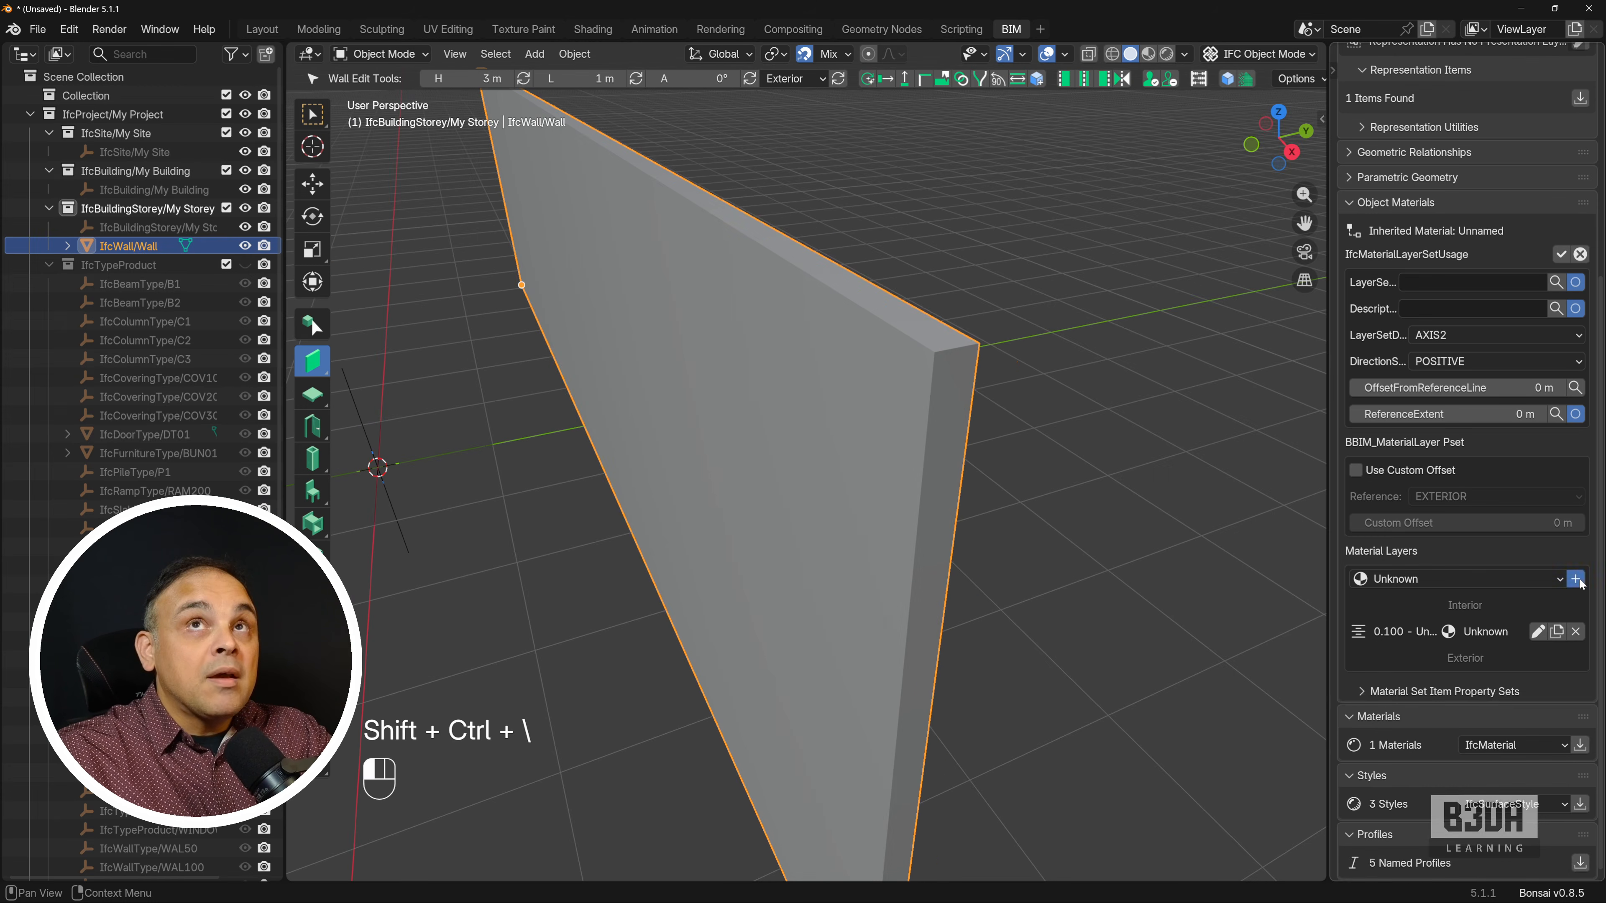
pyautogui.click(1546, 529)
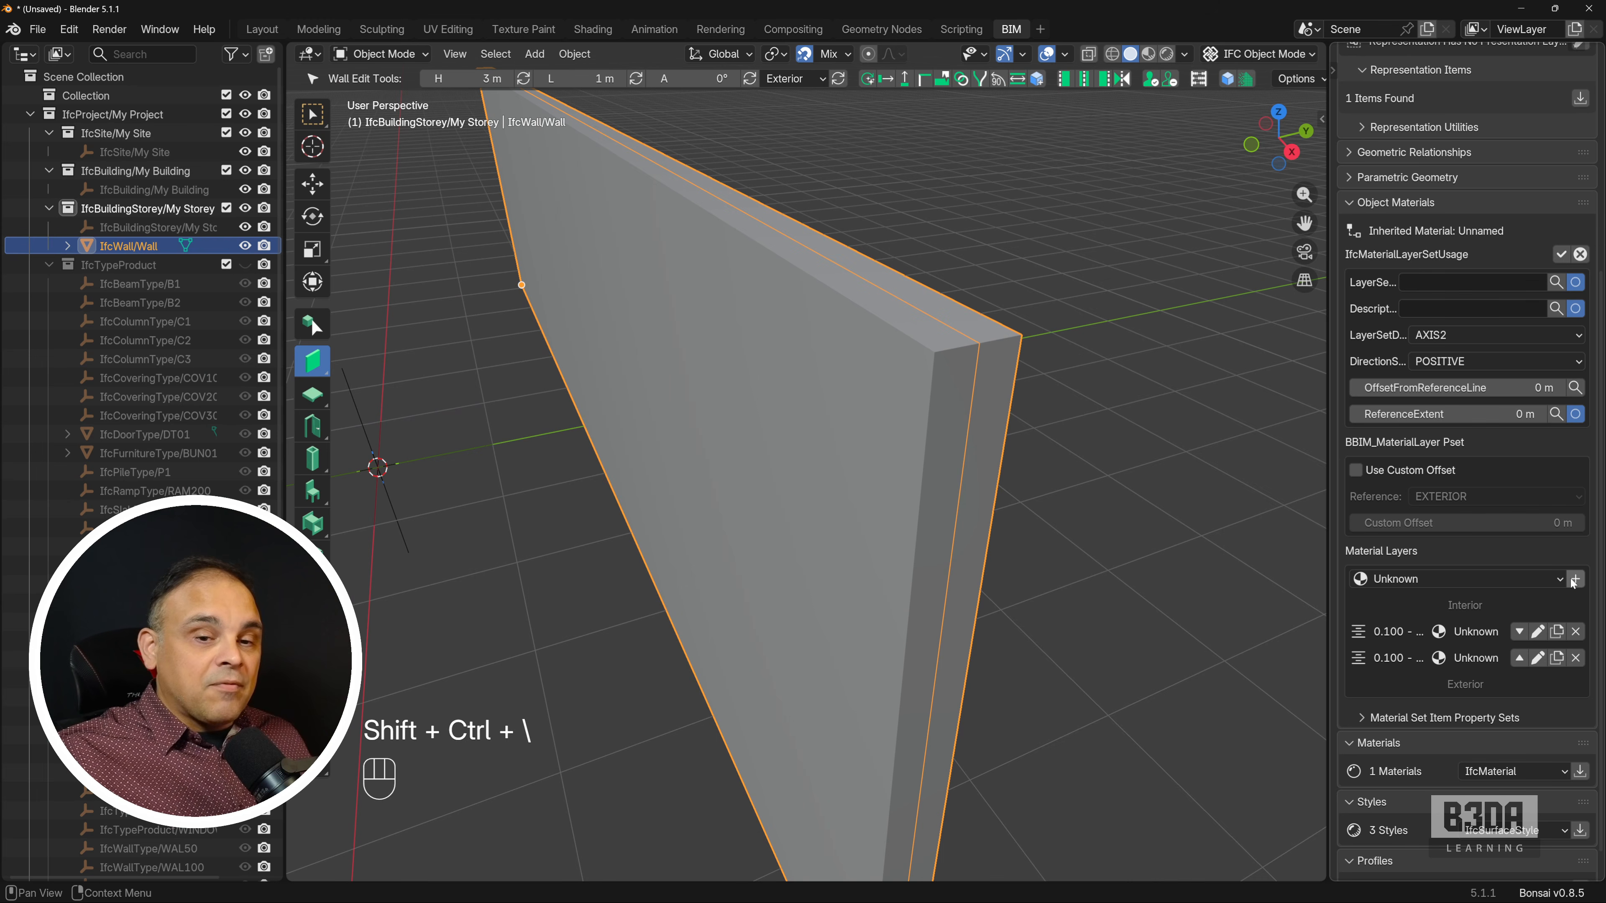
pyautogui.click(1575, 580)
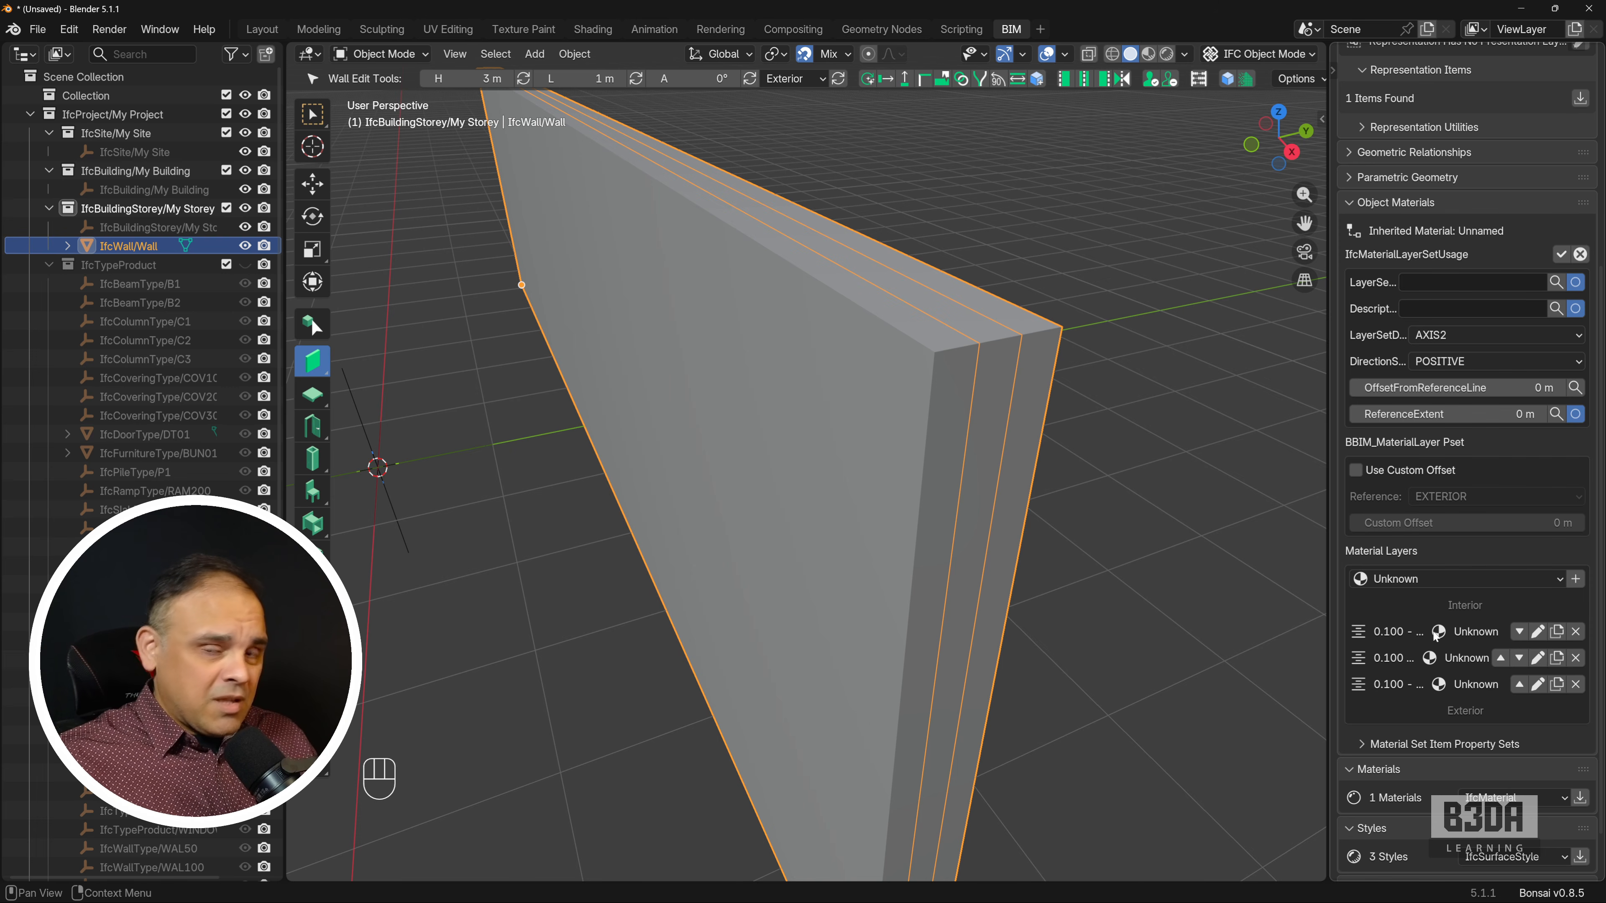
# Set the thickness of the wall's interior-side material layer to 0.05 m and save the change
pyautogui.scroll(-2, 1436, 635)
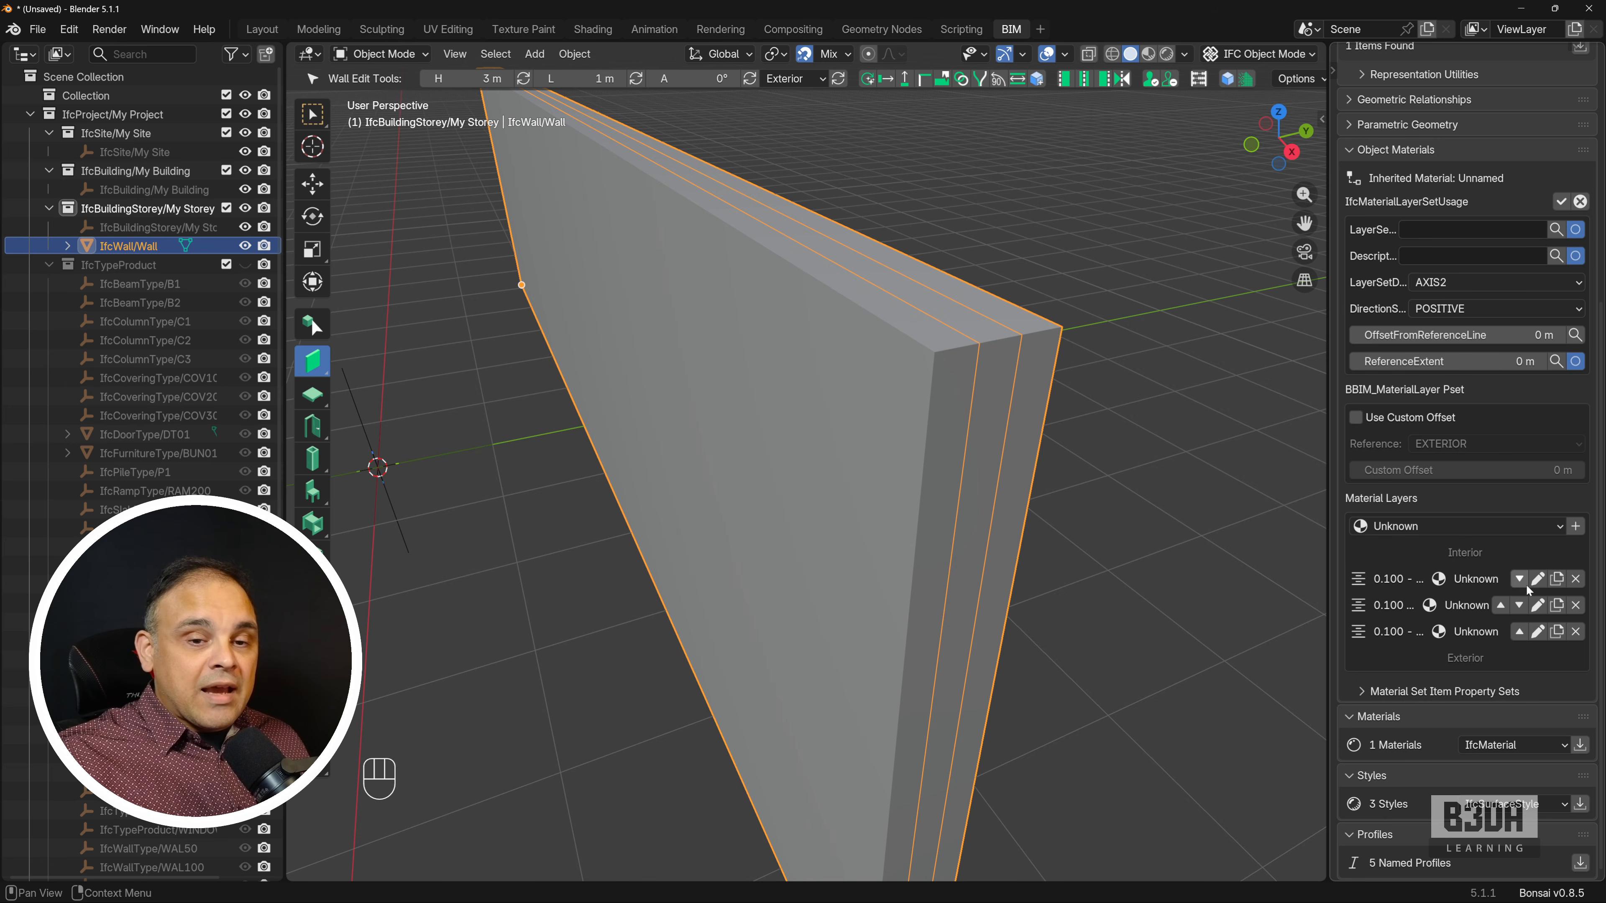
pyautogui.click(1538, 579)
pyautogui.click(1466, 605)
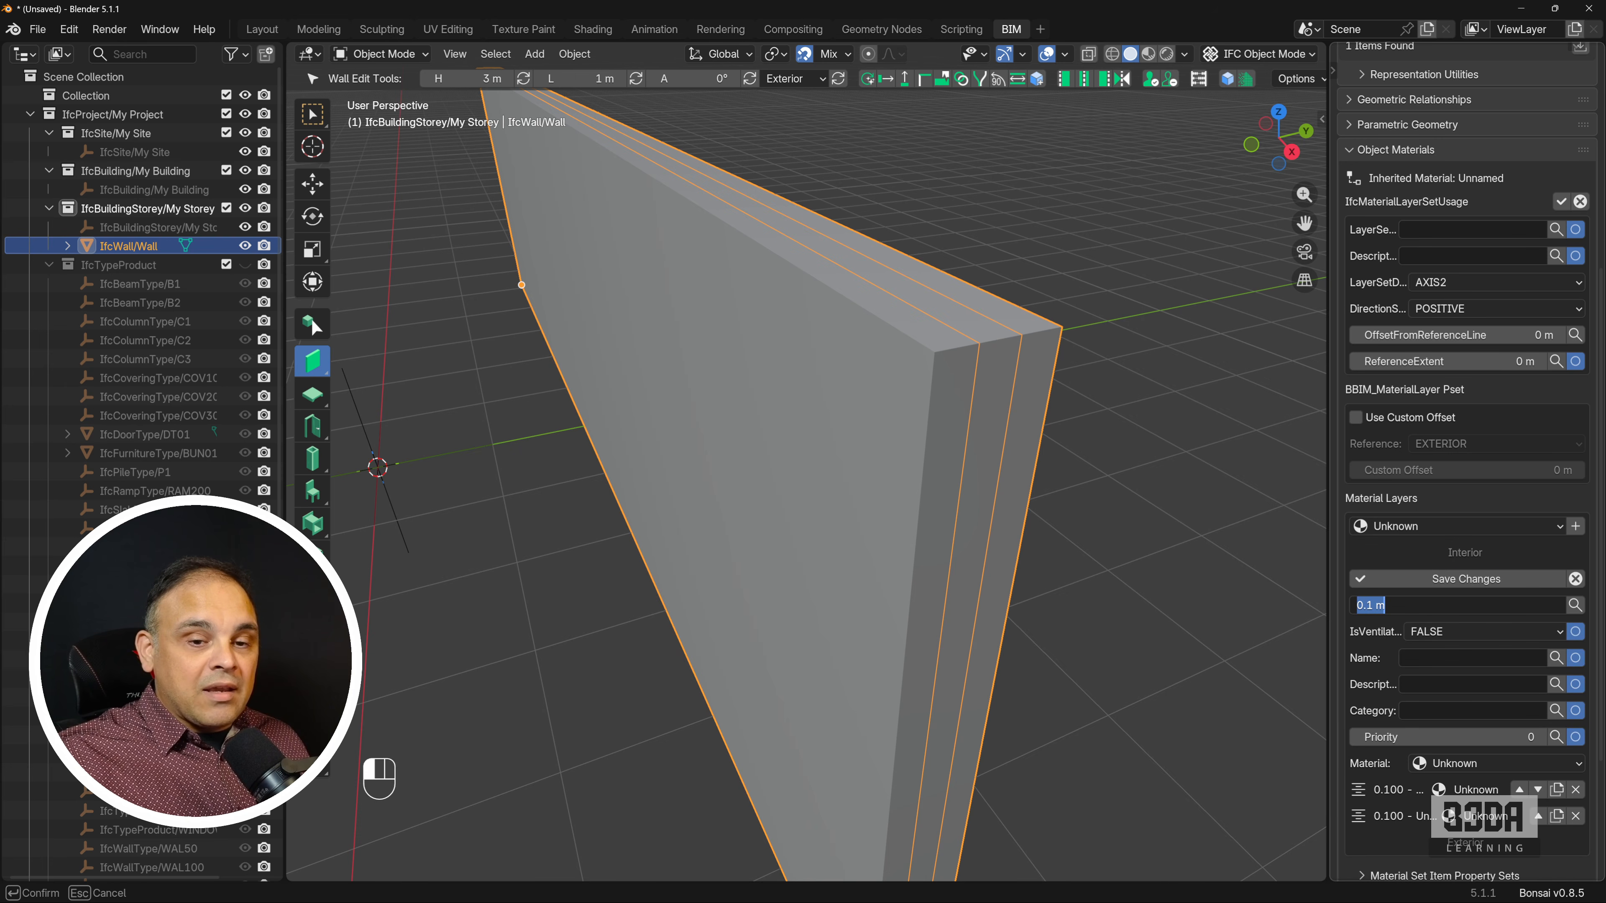
pyautogui.write('0.05')
pyautogui.press('Return')
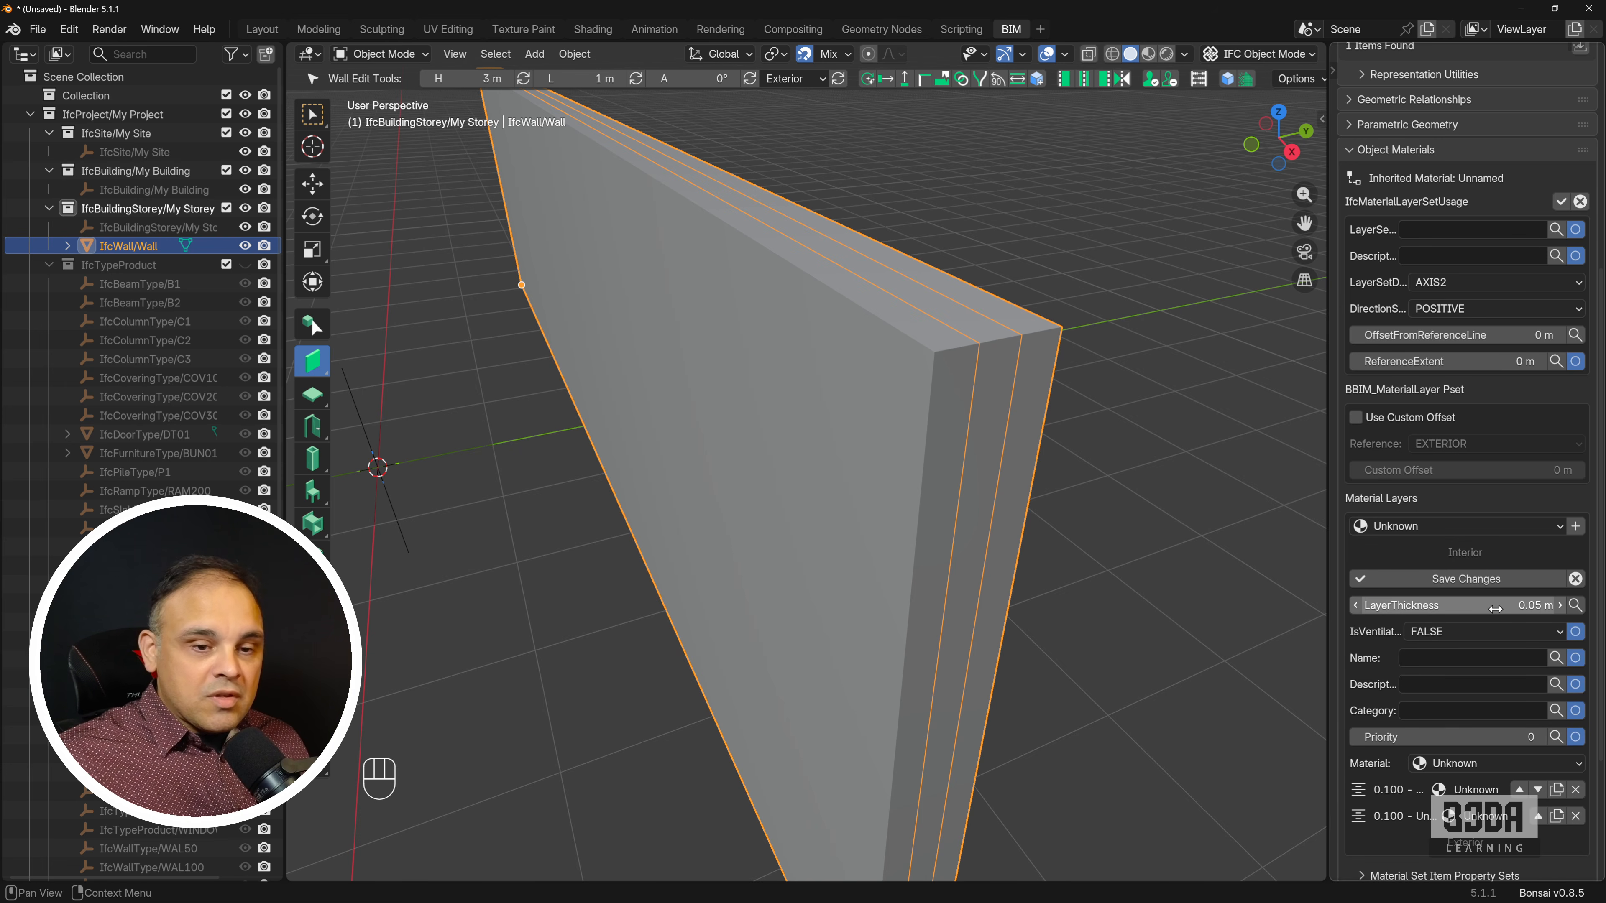
pyautogui.click(1454, 579)
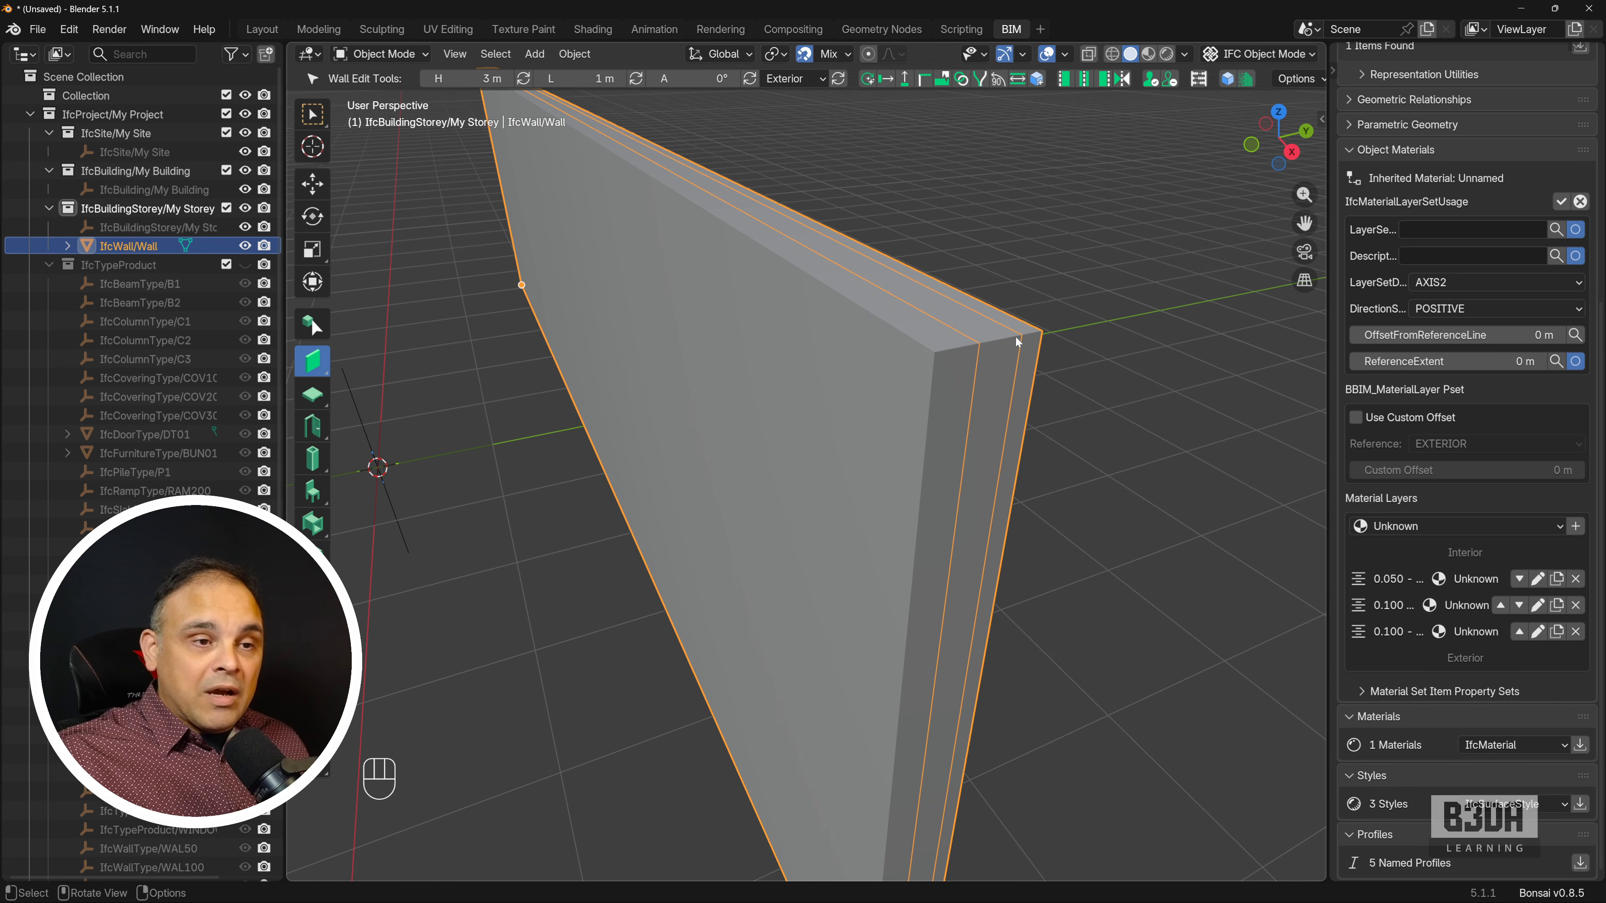
# Set the thickness of the wall's exterior-side material layer to 0.05 m and save the change
pyautogui.click(1538, 632)
pyautogui.scroll(-3, 1505, 589)
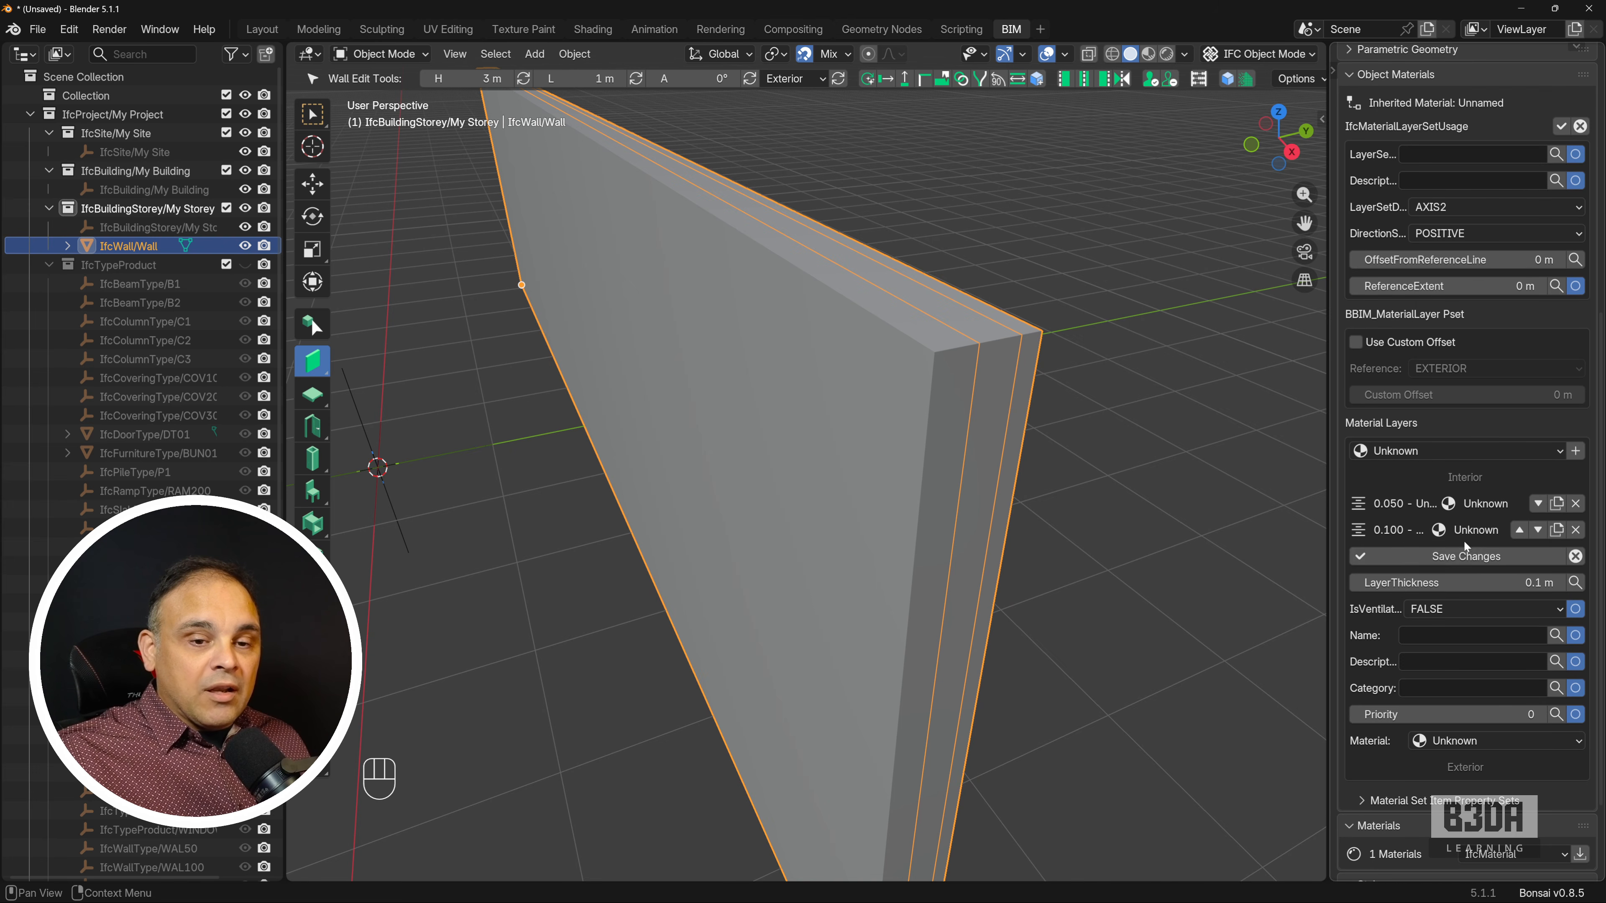
pyautogui.scroll(-1, 1451, 603)
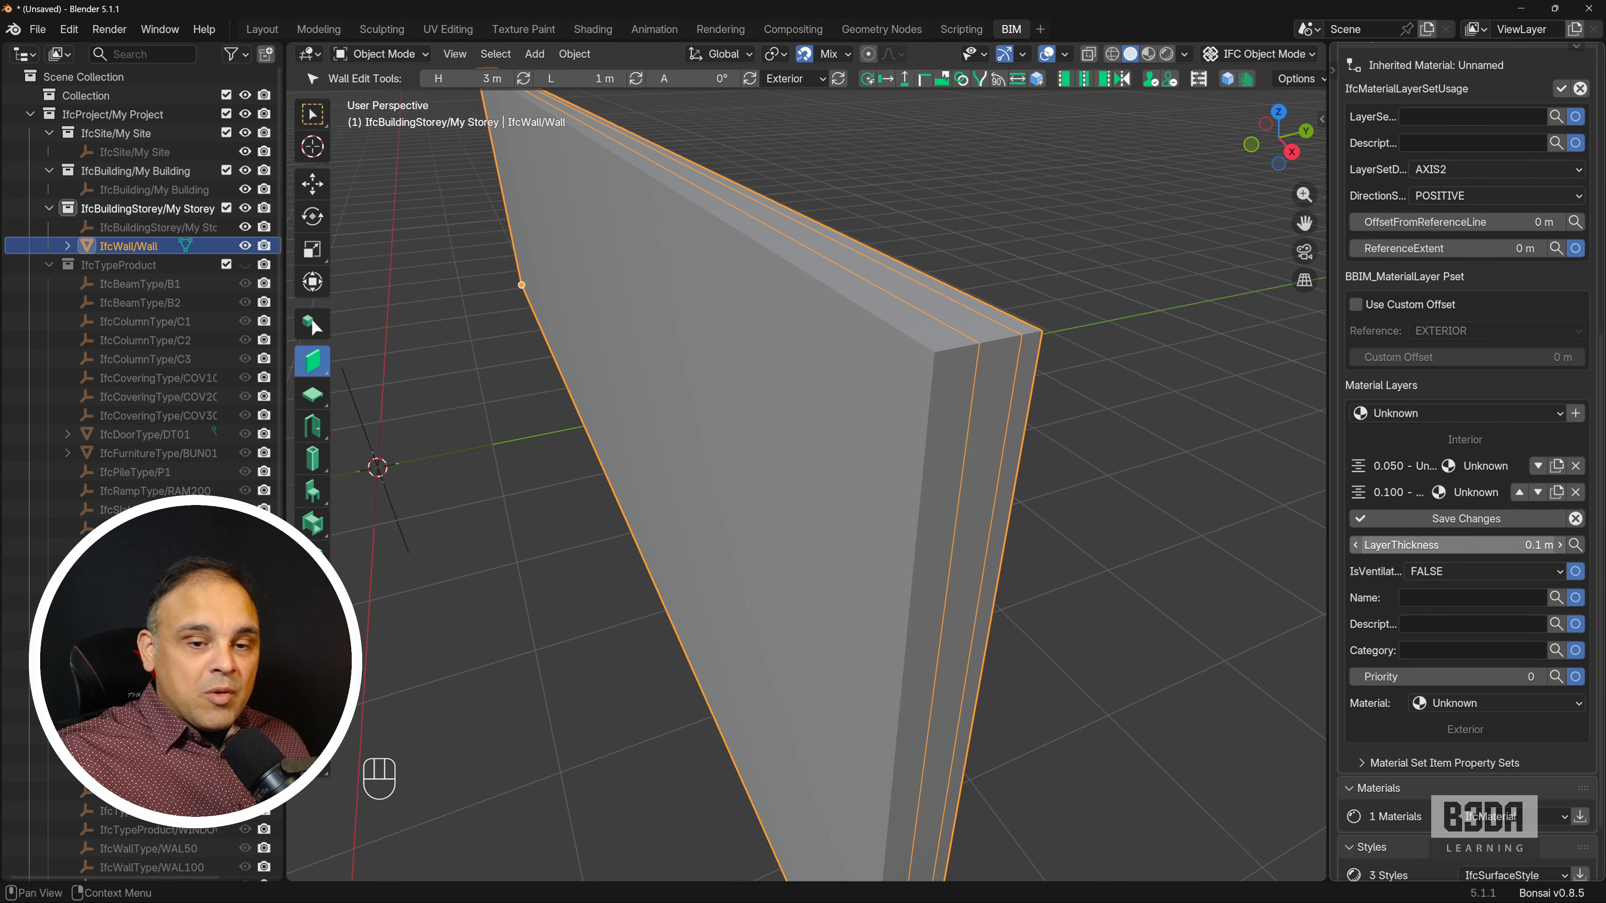
pyautogui.click(1476, 543)
pyautogui.write('0.05')
pyautogui.press('Return')
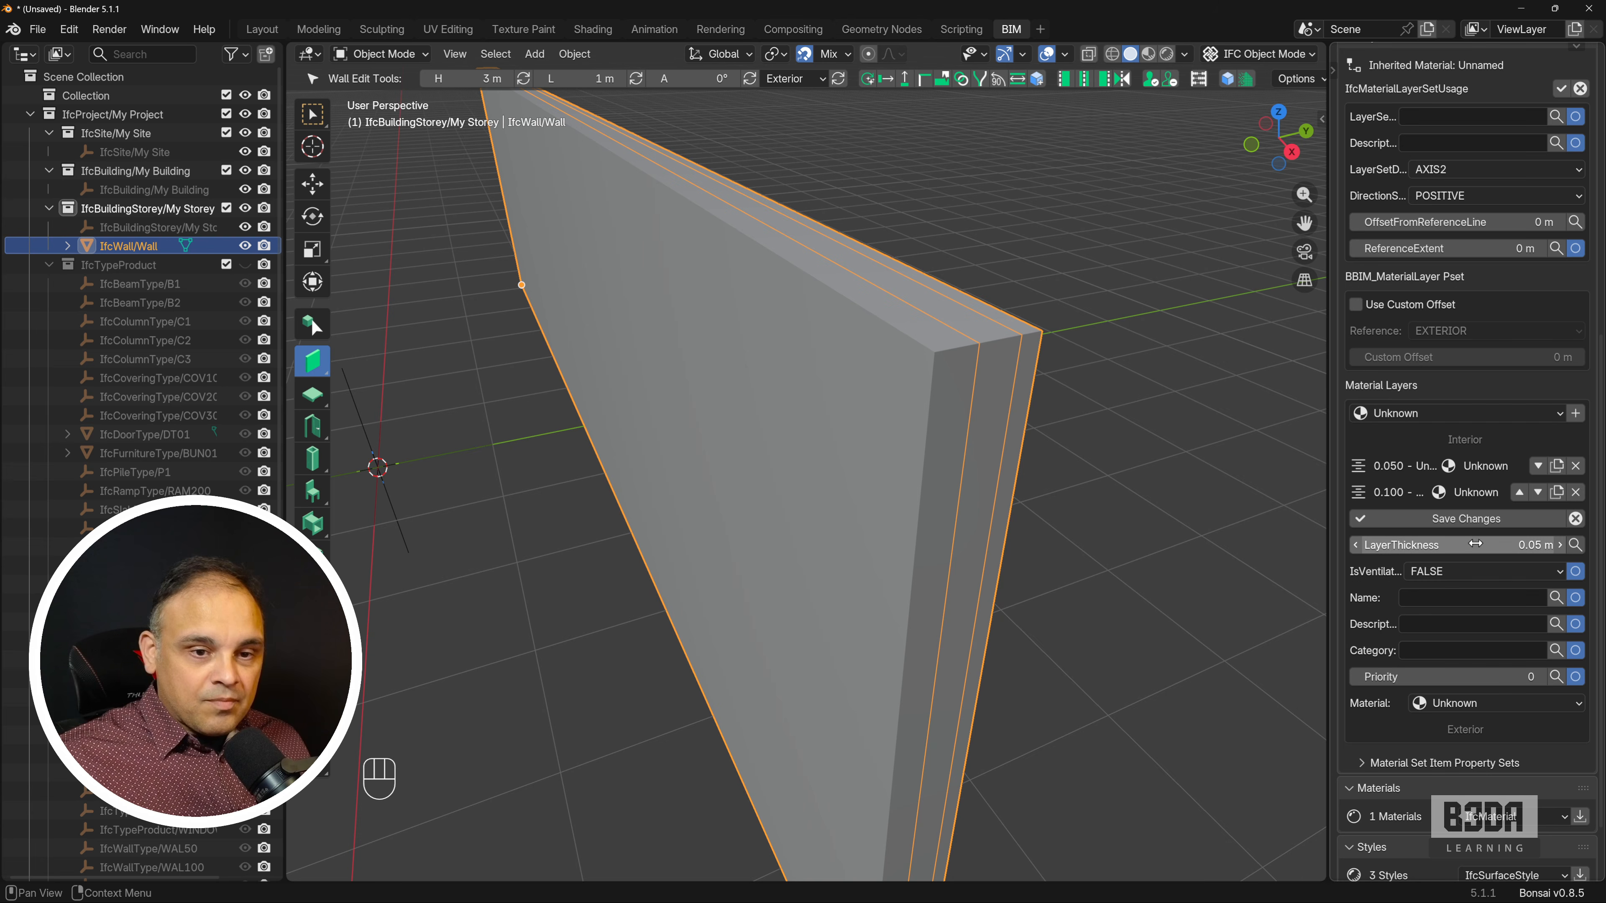
pyautogui.click(1464, 519)
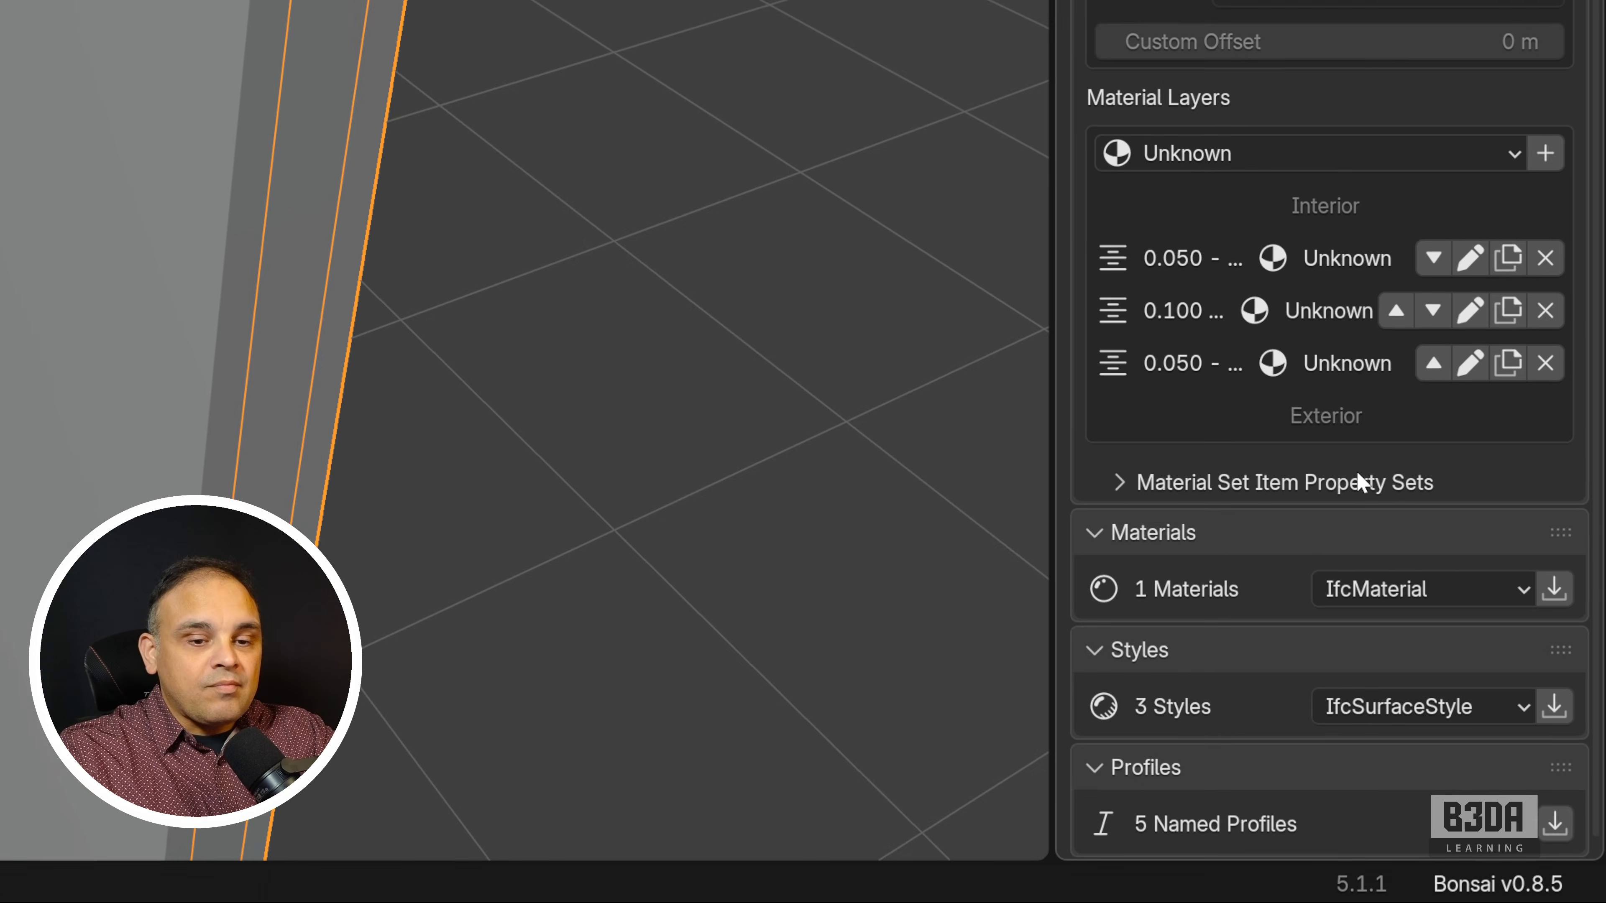
pyautogui.moveTo(1379, 174)
pyautogui.mouseDown()
pyautogui.moveTo(1249, 186)
pyautogui.moveTo(1395, 201)
pyautogui.moveTo(1382, 180)
pyautogui.mouseUp()
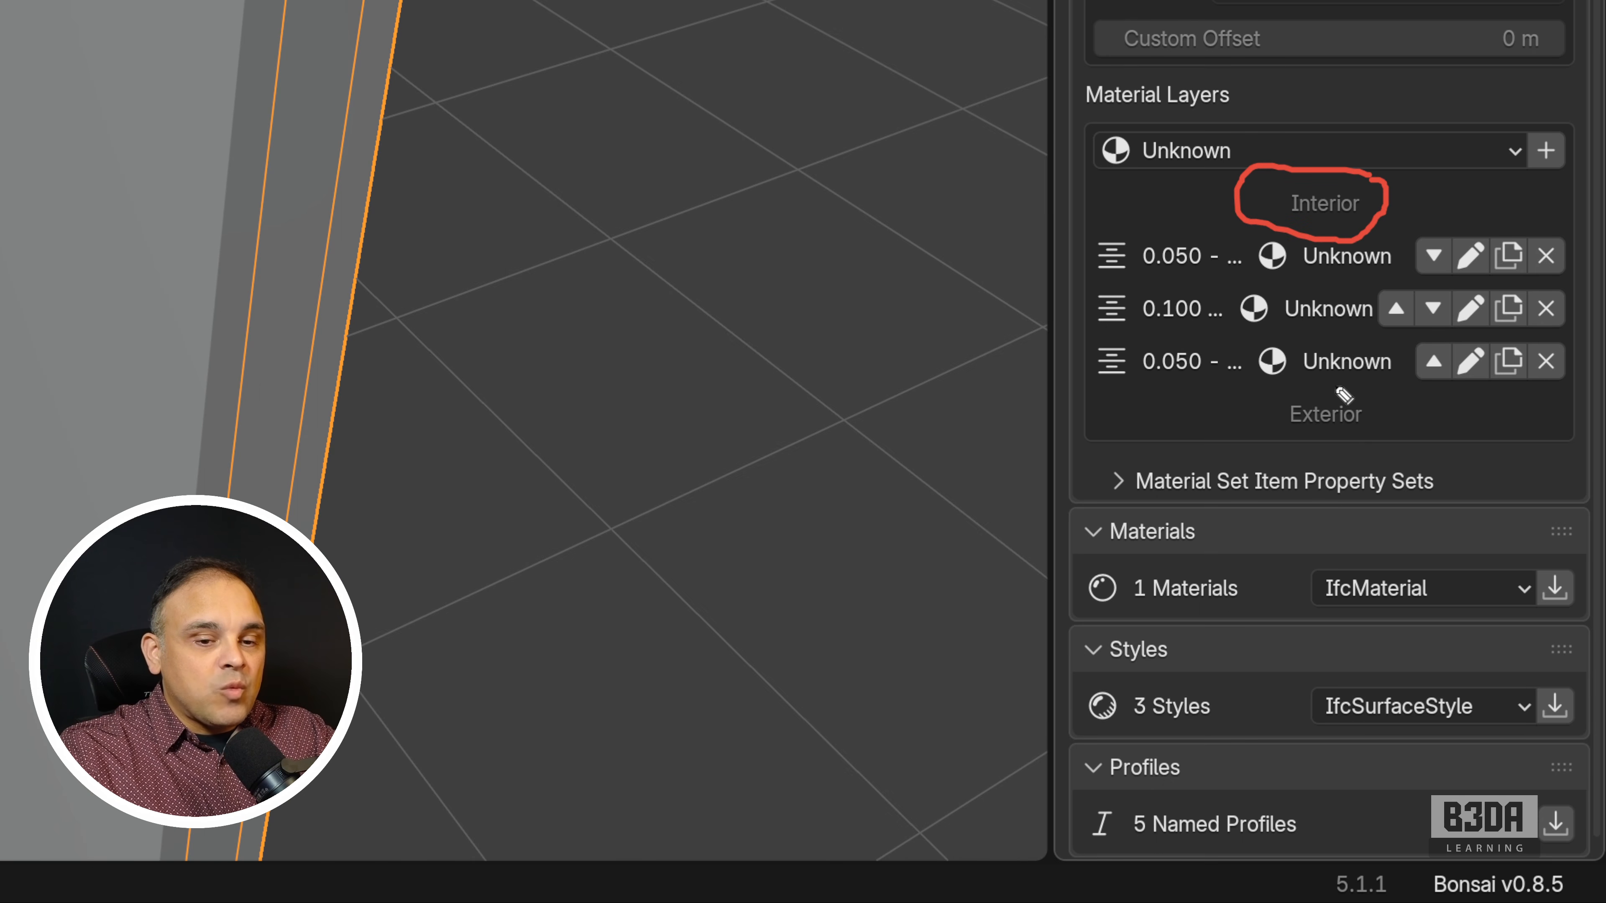
pyautogui.moveTo(1328, 382)
pyautogui.mouseDown()
pyautogui.moveTo(1374, 459)
pyautogui.moveTo(1328, 384)
pyautogui.mouseUp()
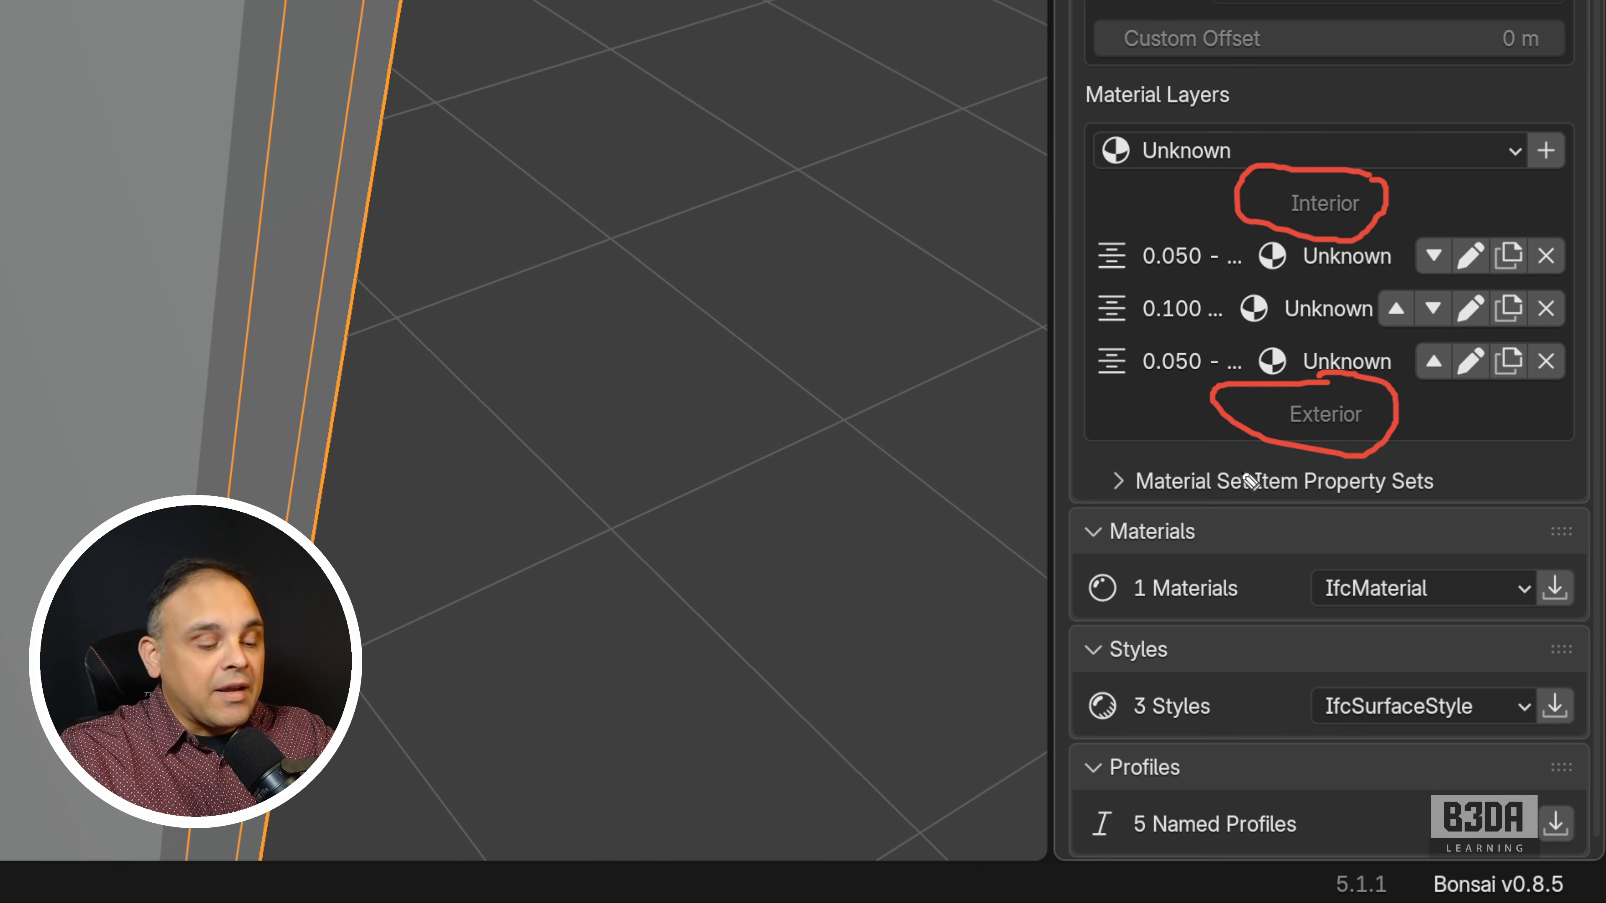
pyautogui.press('Escape')
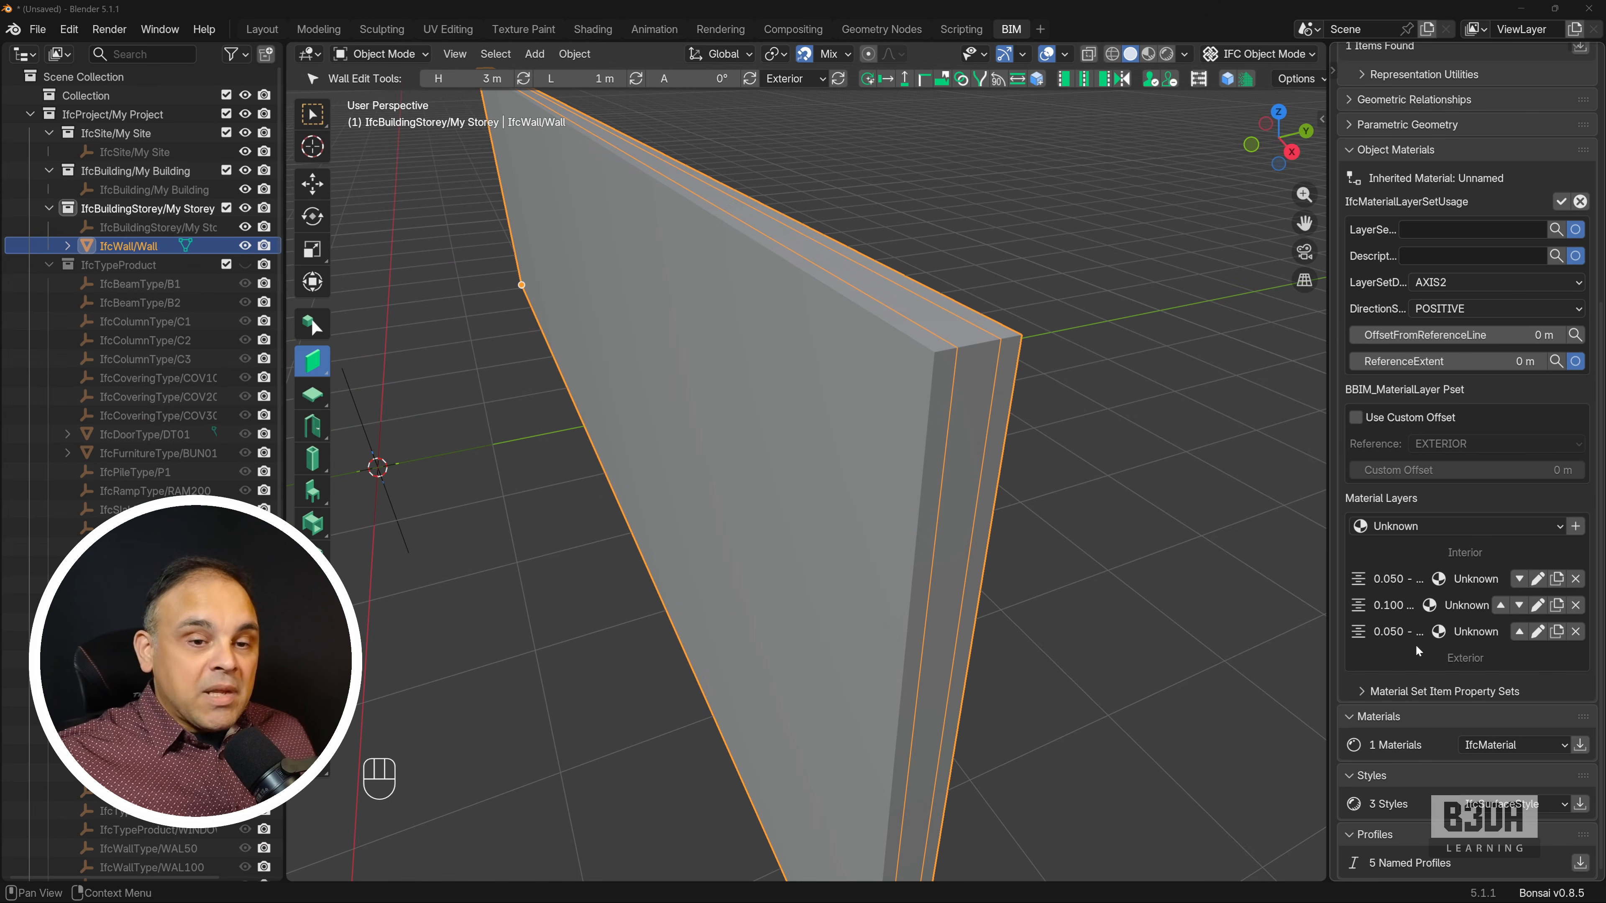
# Load the project's IfcMaterial list and expand the Uncategorised category
pyautogui.moveTo(972, 403)
pyautogui.mouseDown(button='middle')
pyautogui.moveTo(958, 438)
pyautogui.moveTo(961, 420)
pyautogui.mouseUp(button='middle')
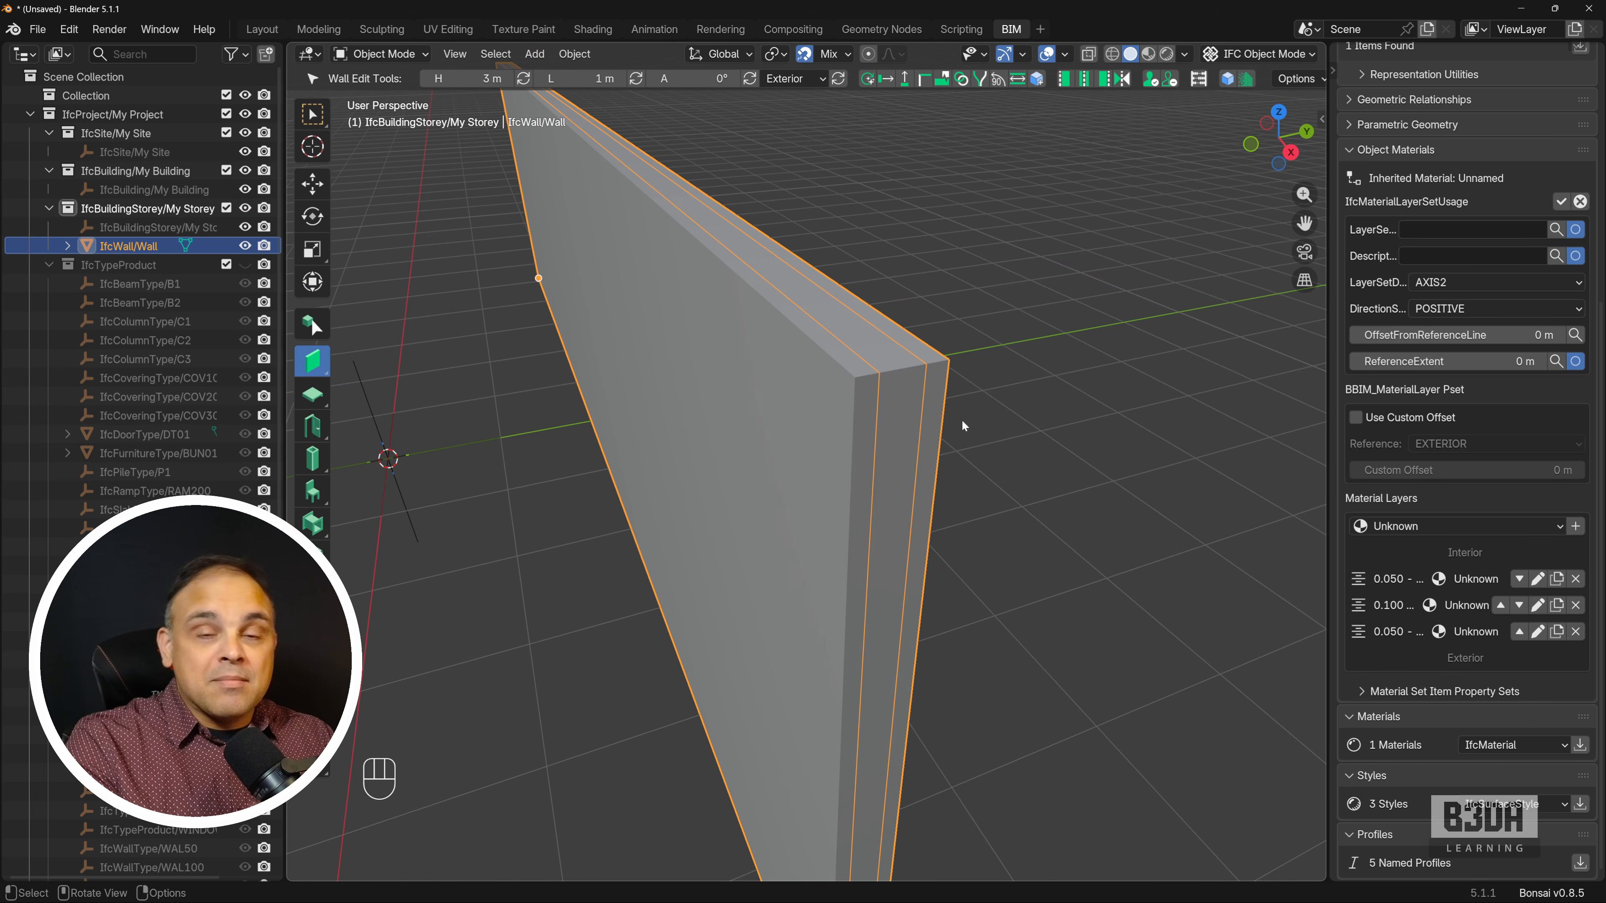
pyautogui.hotkey('ctrl', 'shift', '2')
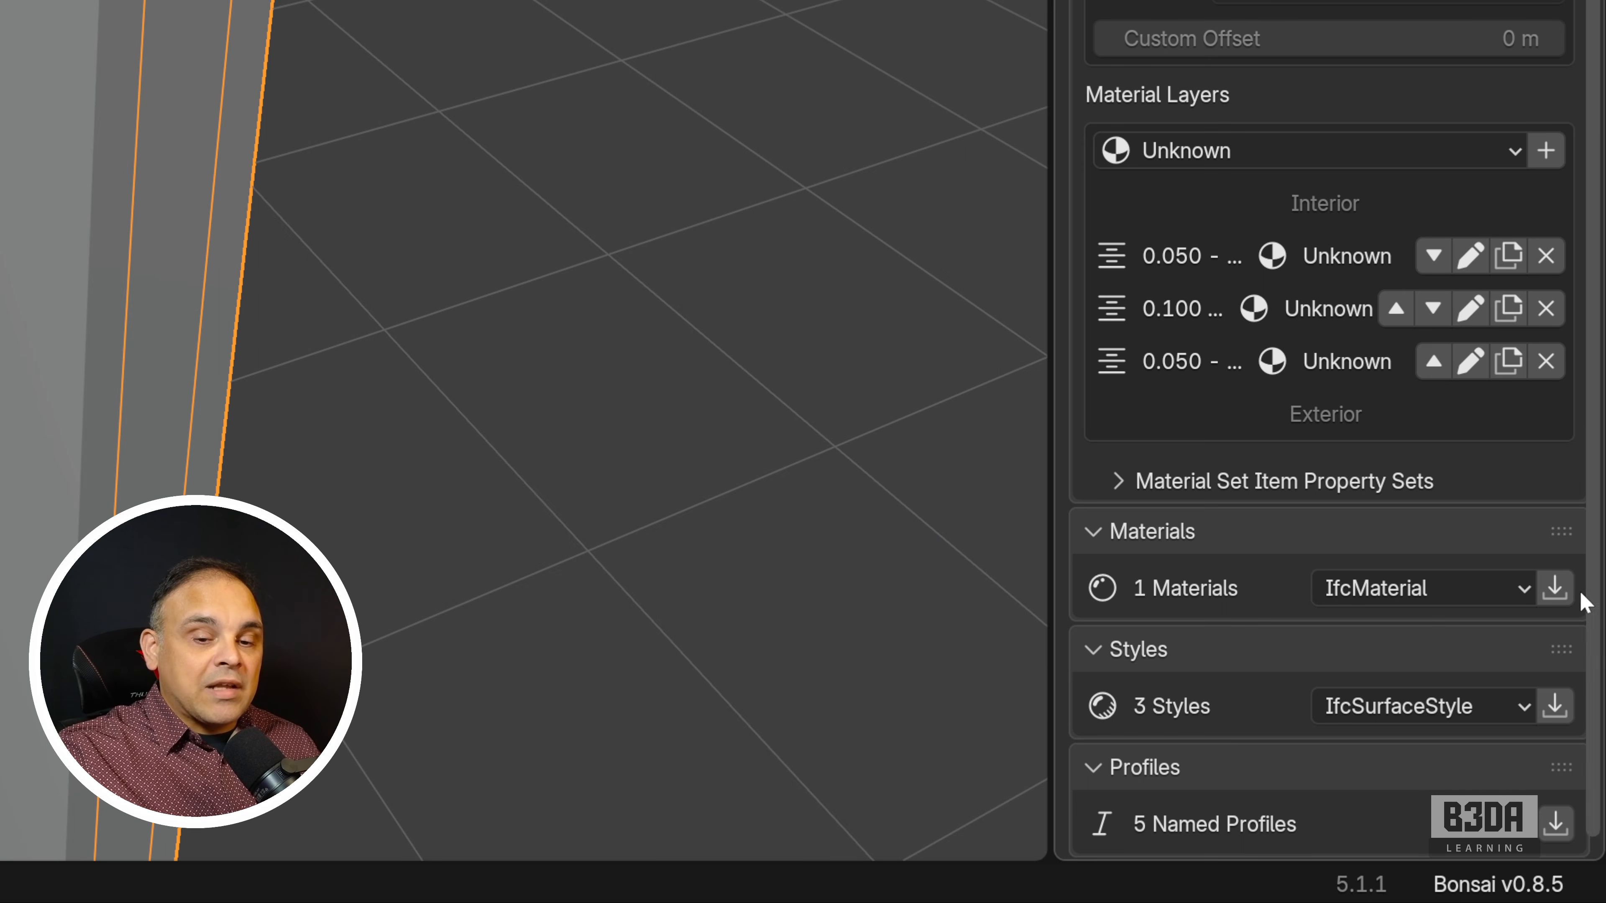
pyautogui.click(1556, 588)
pyautogui.scroll(-5, 1364, 593)
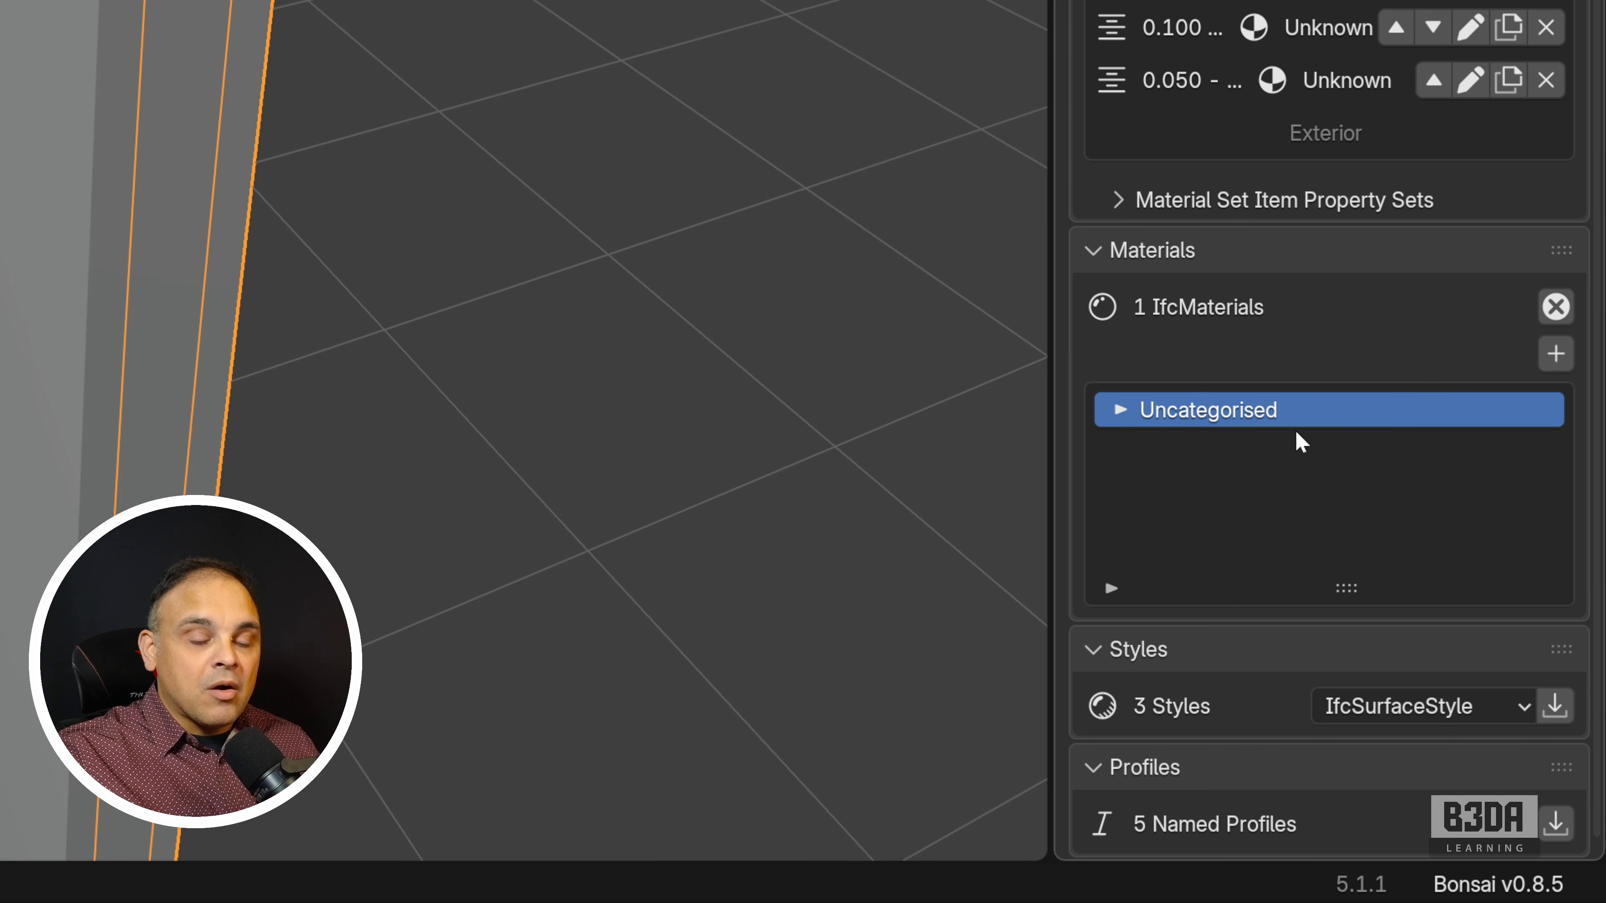
pyautogui.click(1121, 412)
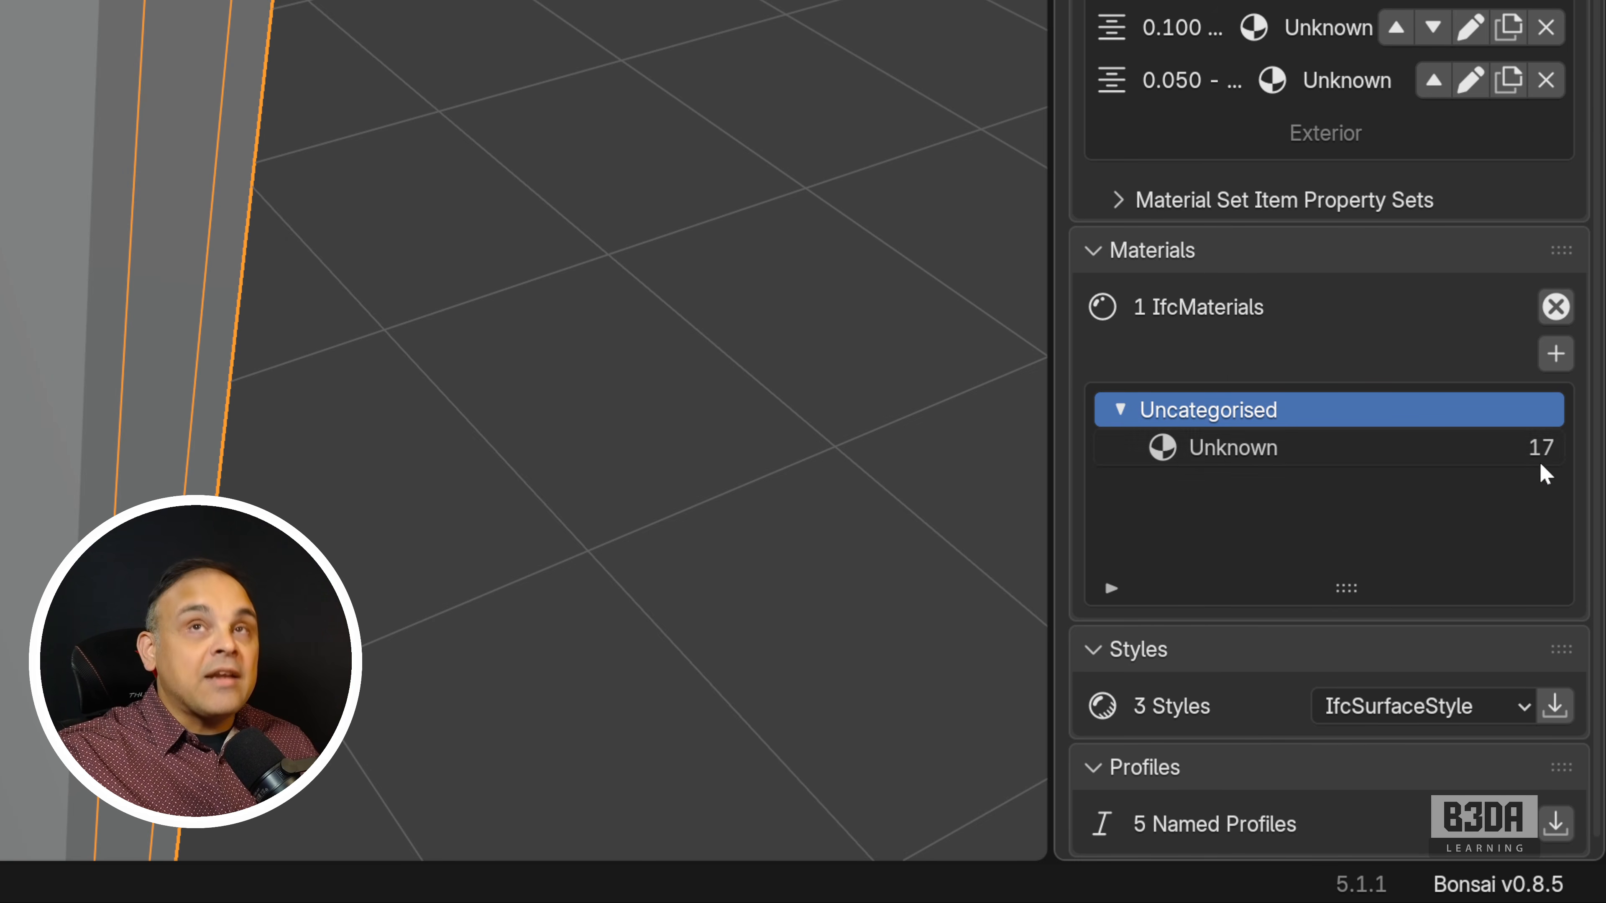
# Add a new material named Red, leaving its description and category empty
pyautogui.click(1556, 353)
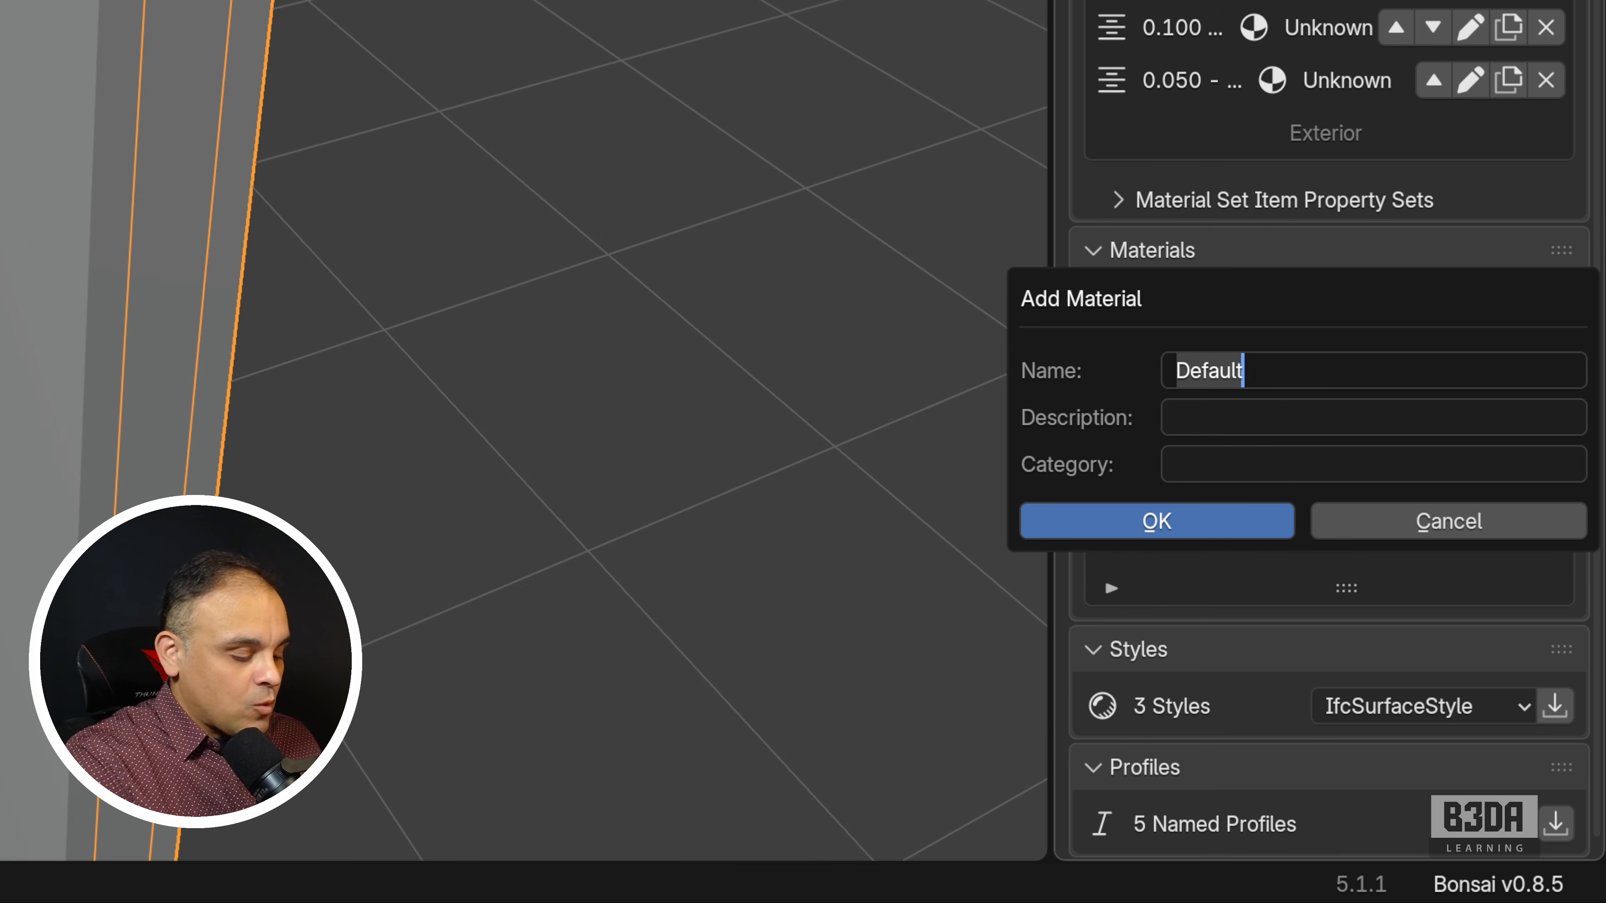
pyautogui.write('Red')
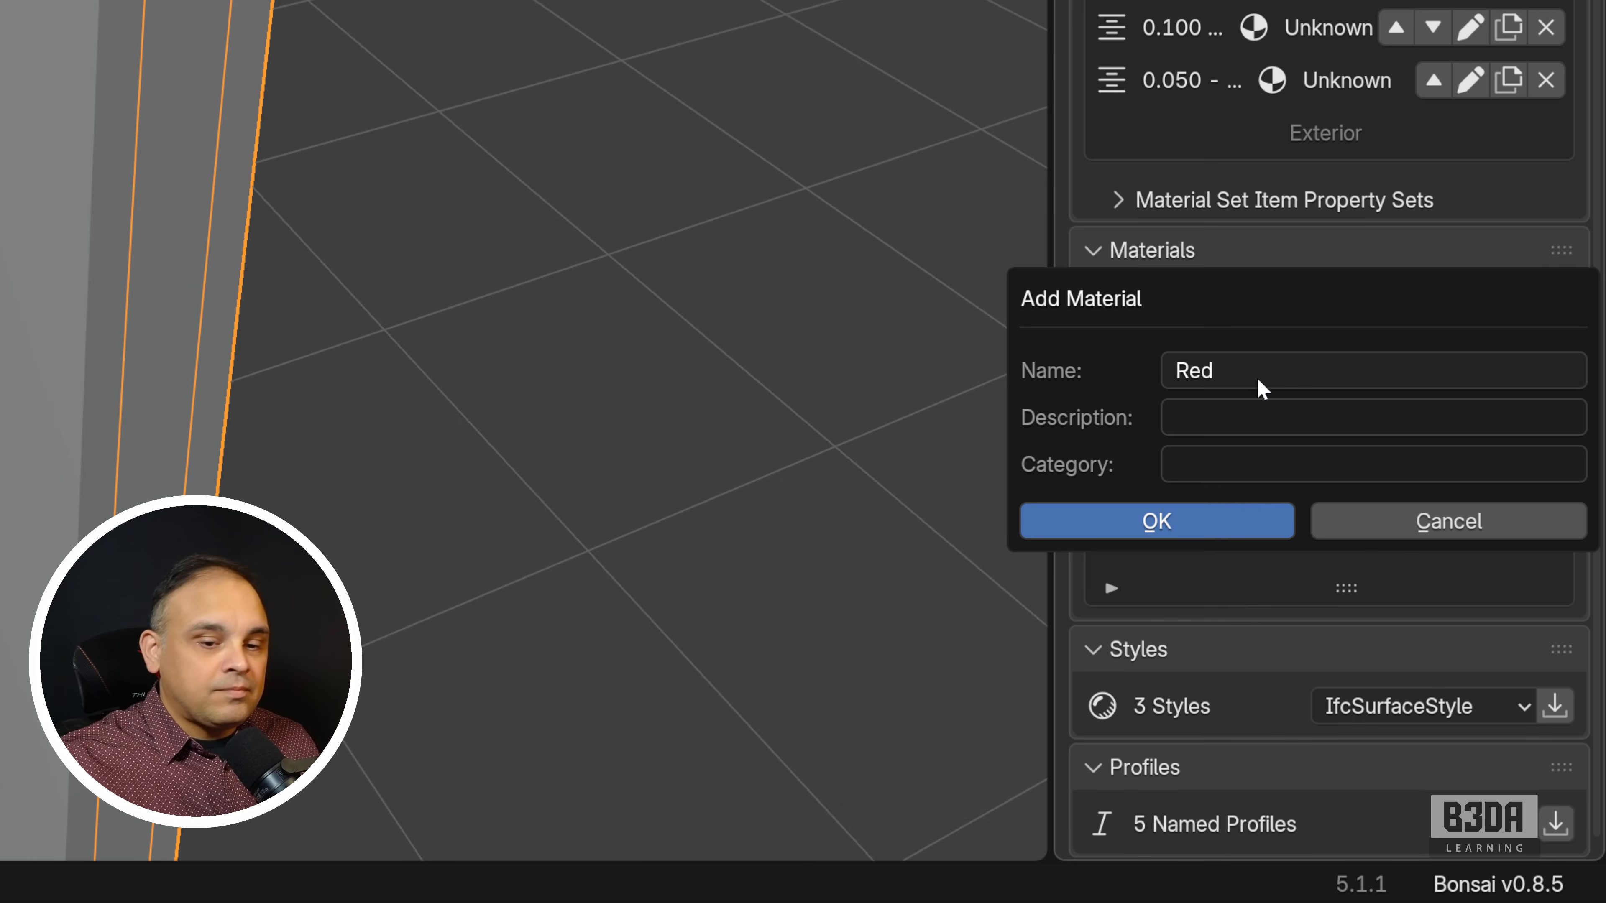
pyautogui.press('Return')
pyautogui.click(1183, 520)
# Add another new material named Green, leaving its description and category empty
pyautogui.click(1557, 353)
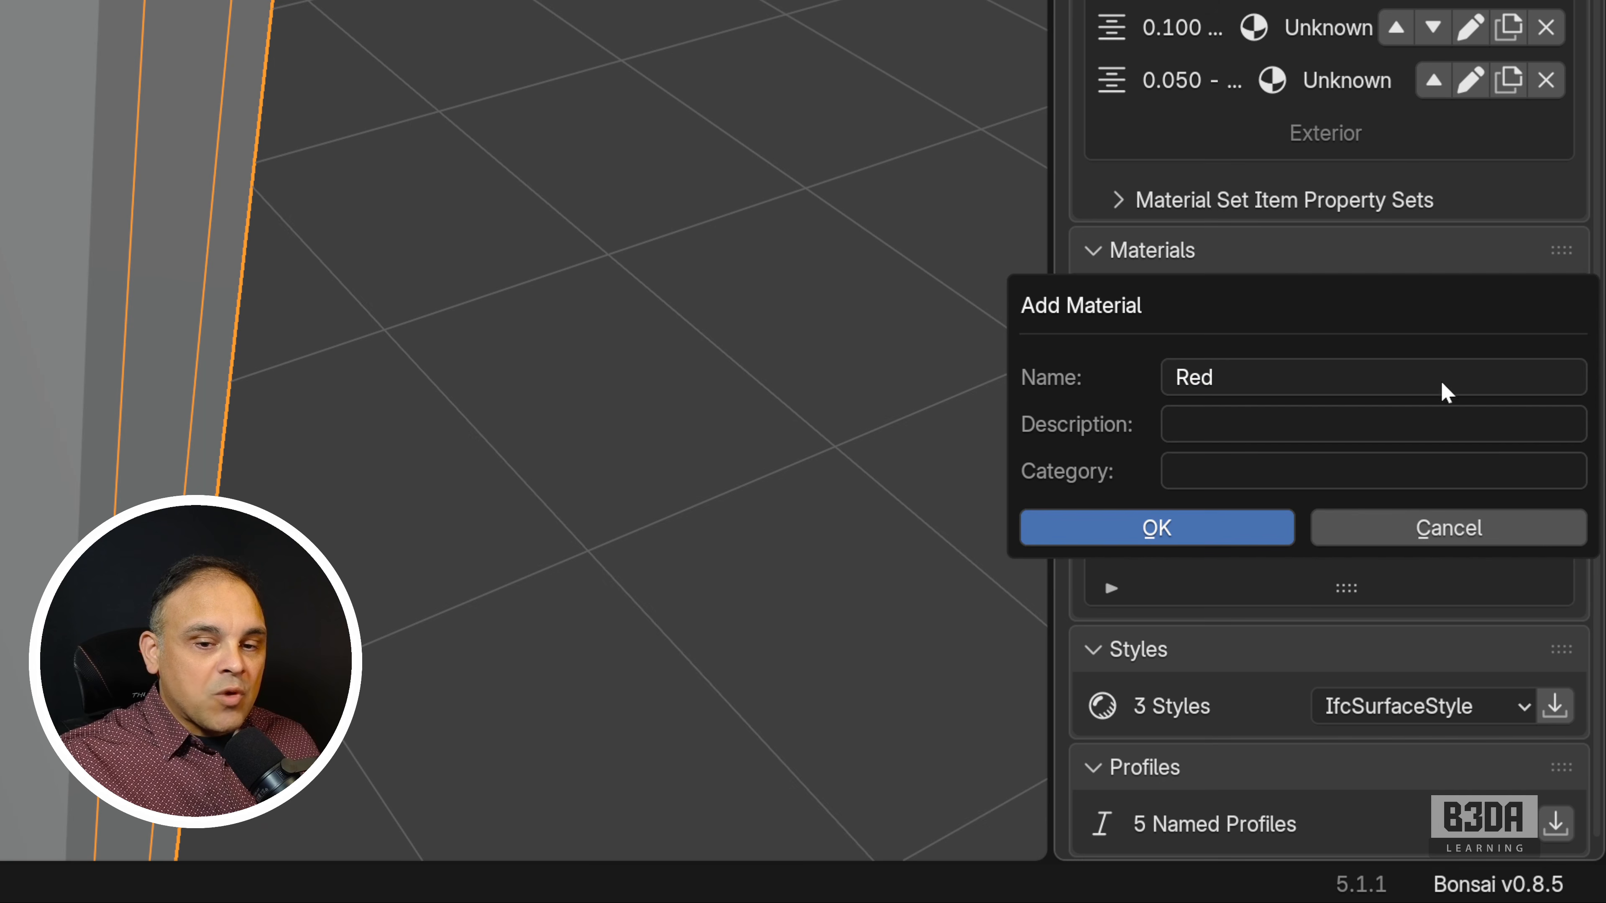
pyautogui.write('Green')
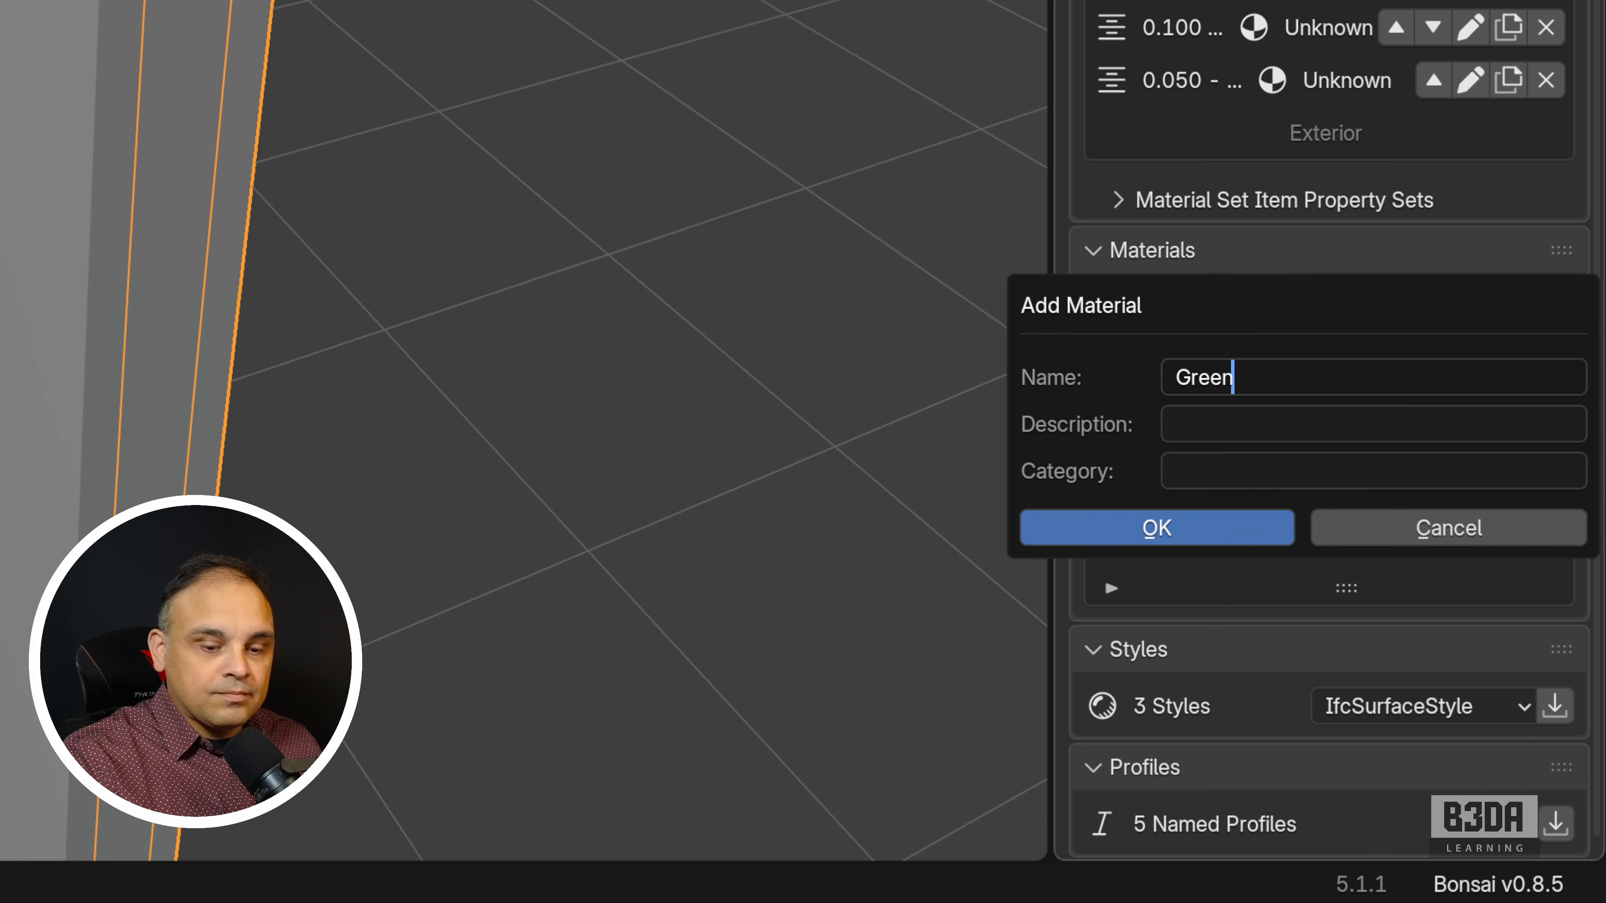
pyautogui.press('Return')
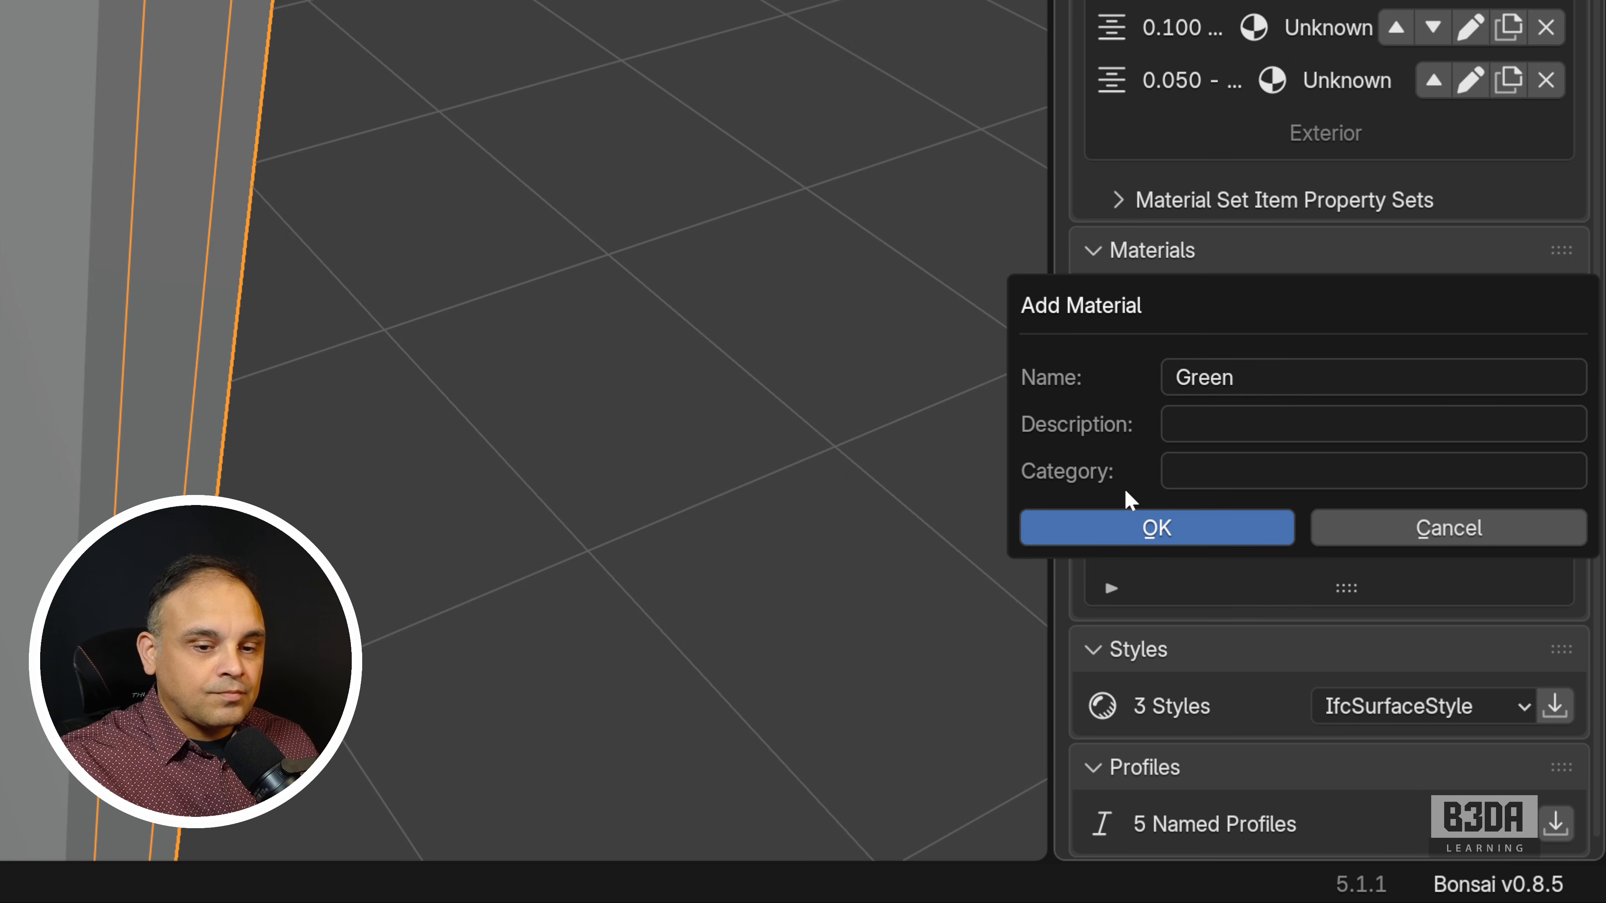
pyautogui.click(1138, 525)
pyautogui.scroll(-3, 1170, 431)
# Make Red the active material among the Uncategorised materials
pyautogui.click(1387, 305)
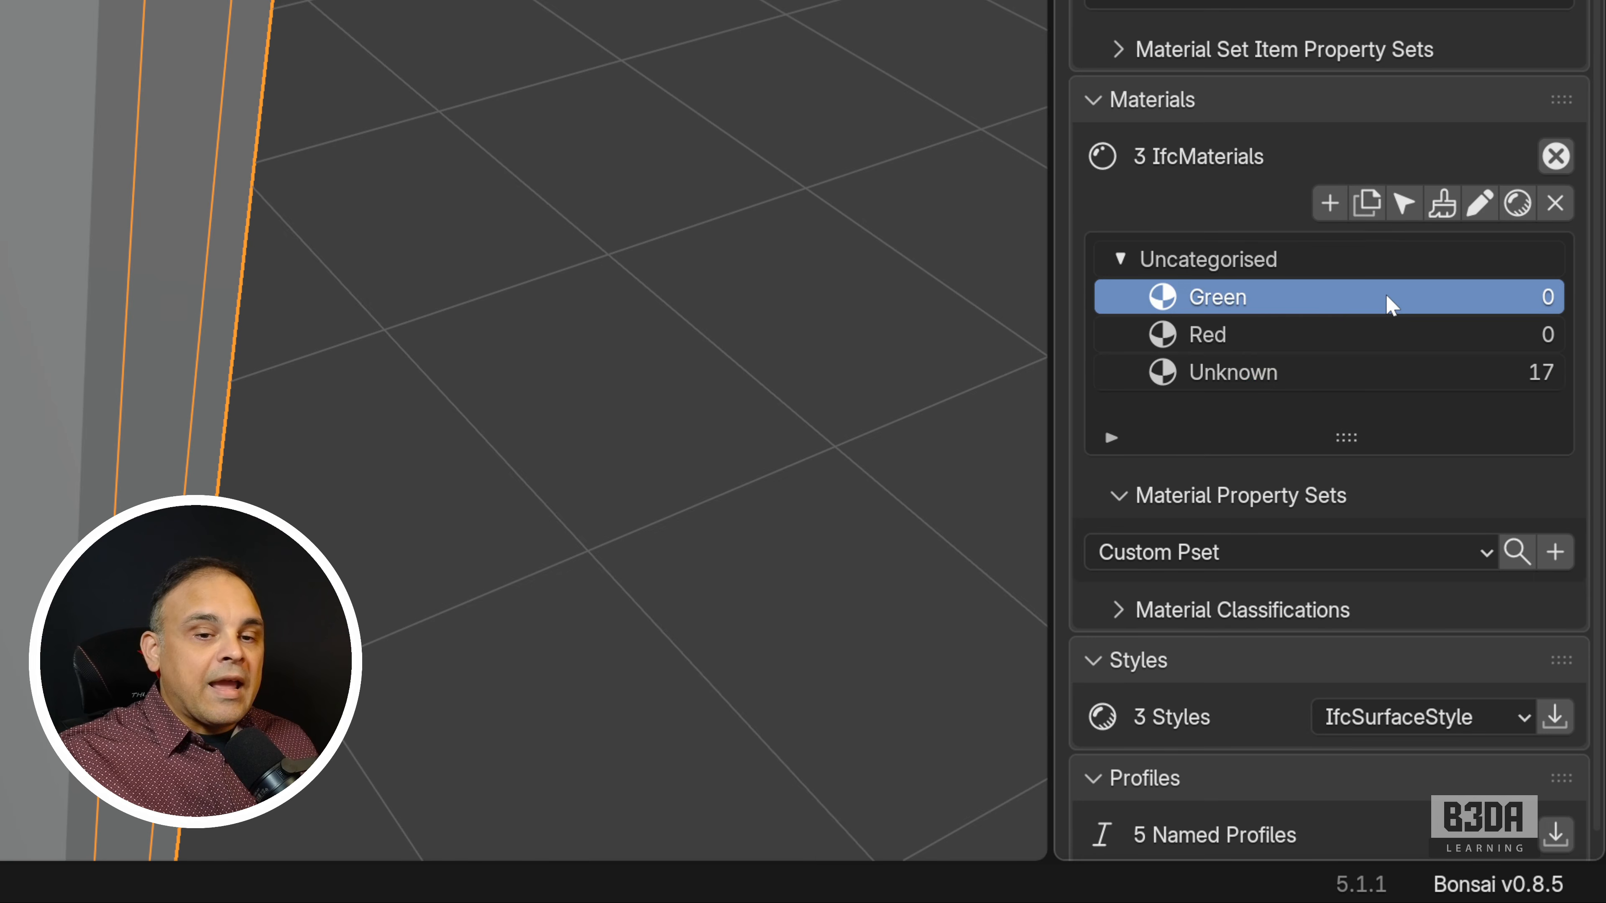
pyautogui.click(1388, 325)
pyautogui.click(1387, 304)
pyautogui.click(1386, 334)
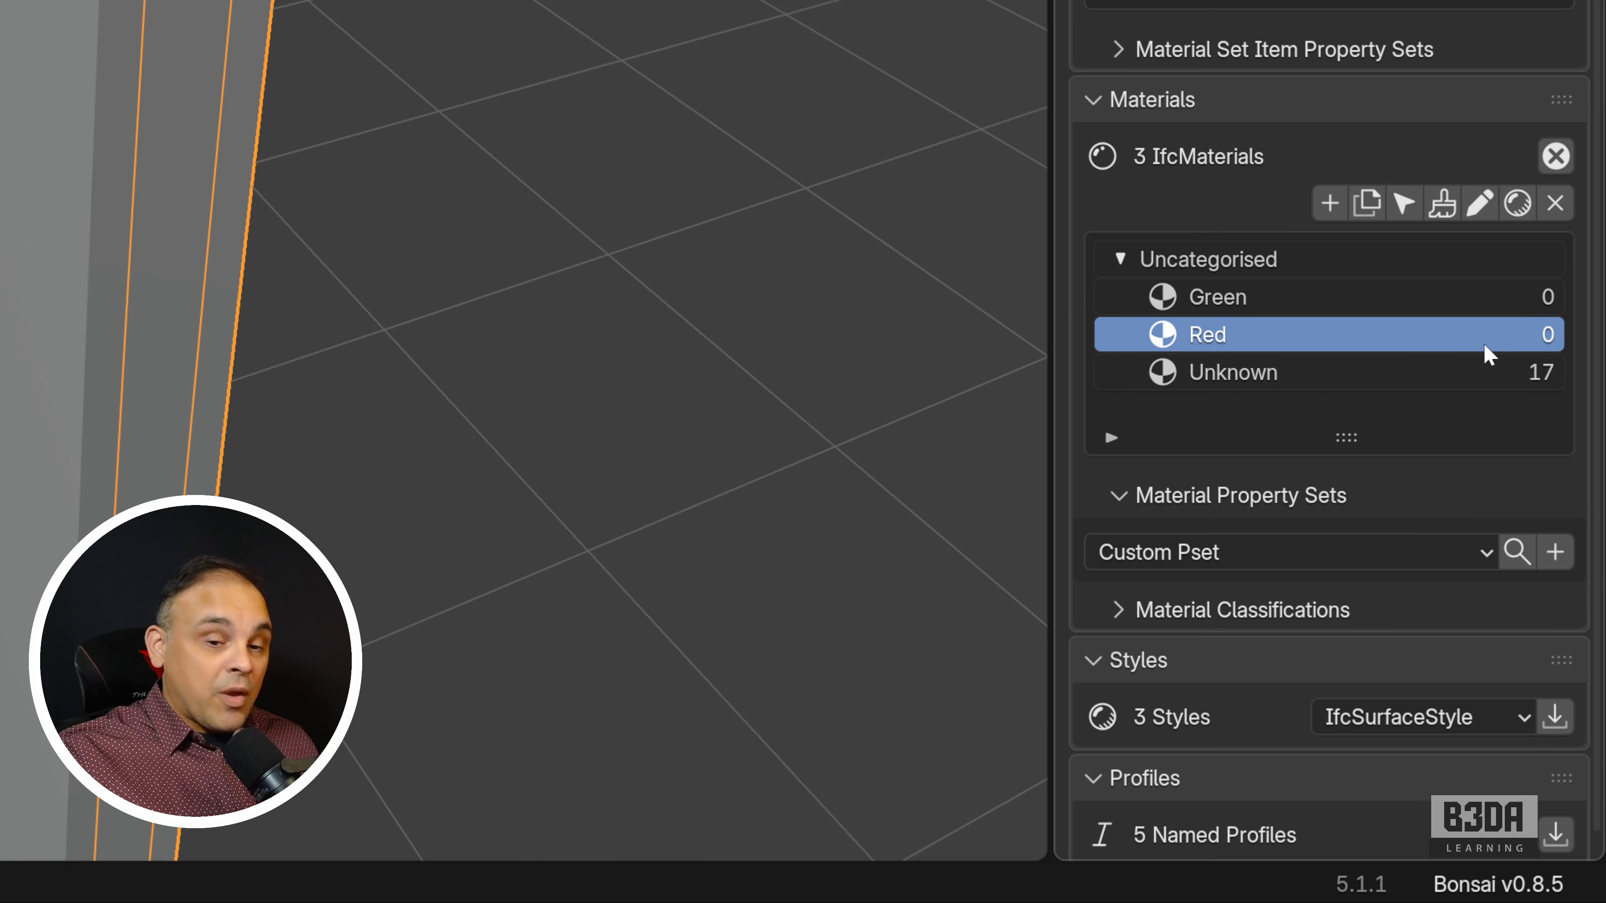
# Load the project's IfcSurfaceStyle list for editing
pyautogui.scroll(-1, 1454, 359)
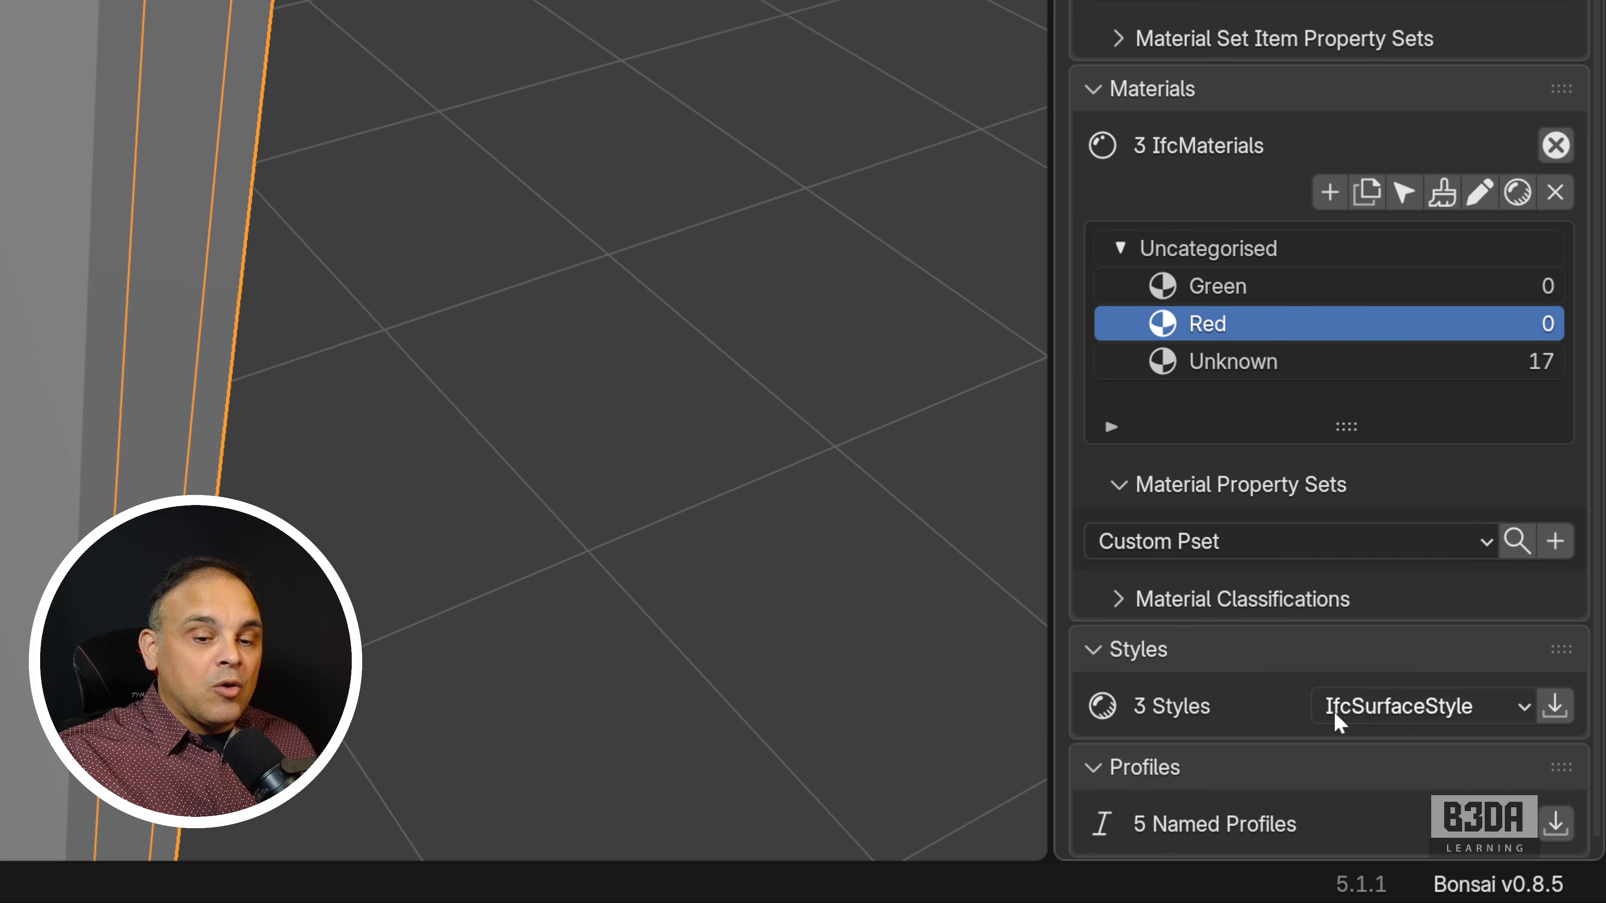
pyautogui.click(1552, 707)
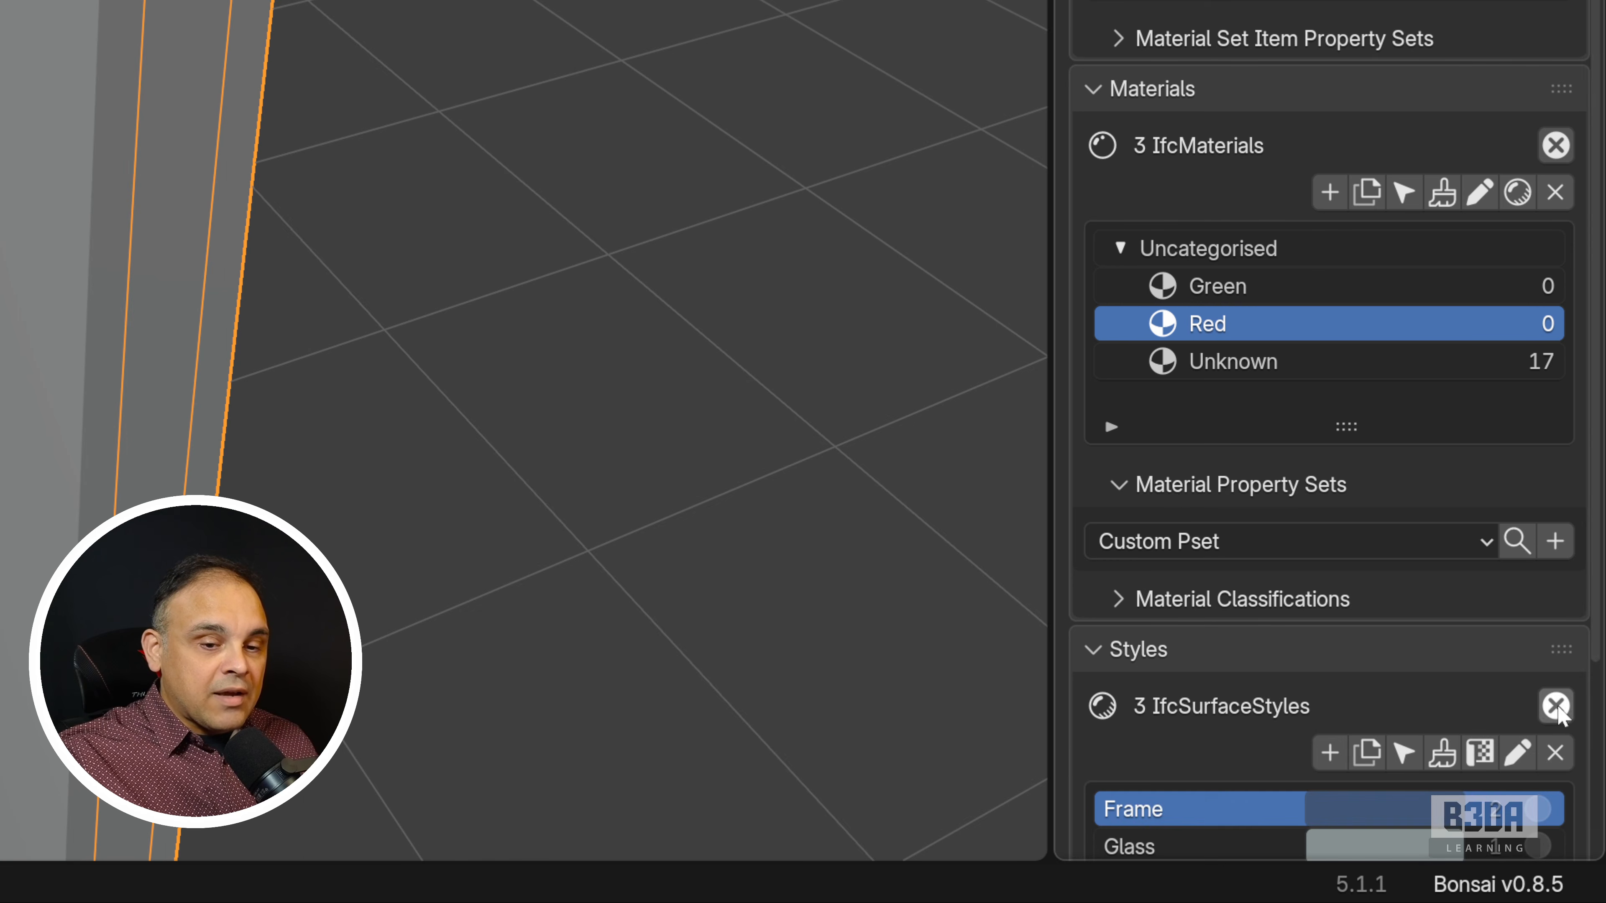
pyautogui.scroll(-6, 1268, 544)
pyautogui.scroll(-3, 1268, 544)
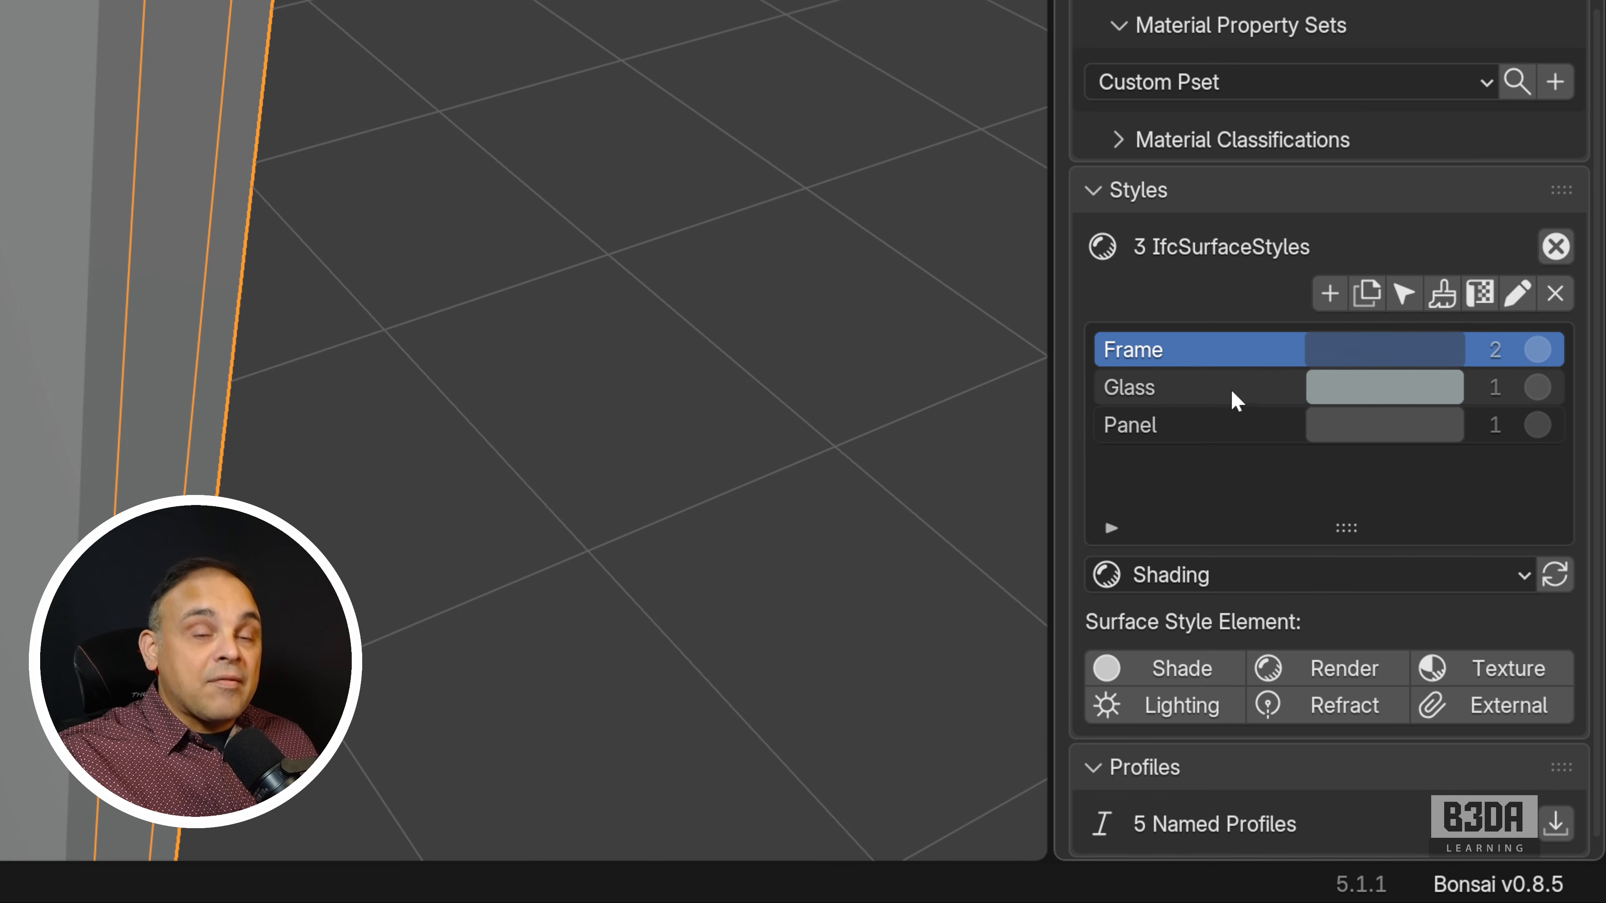
# Create and save an IfcSurfaceStyleShading style named RedStyle with the fully saturated red colour #FF0100
pyautogui.click(1331, 295)
pyautogui.scroll(-4, 1236, 373)
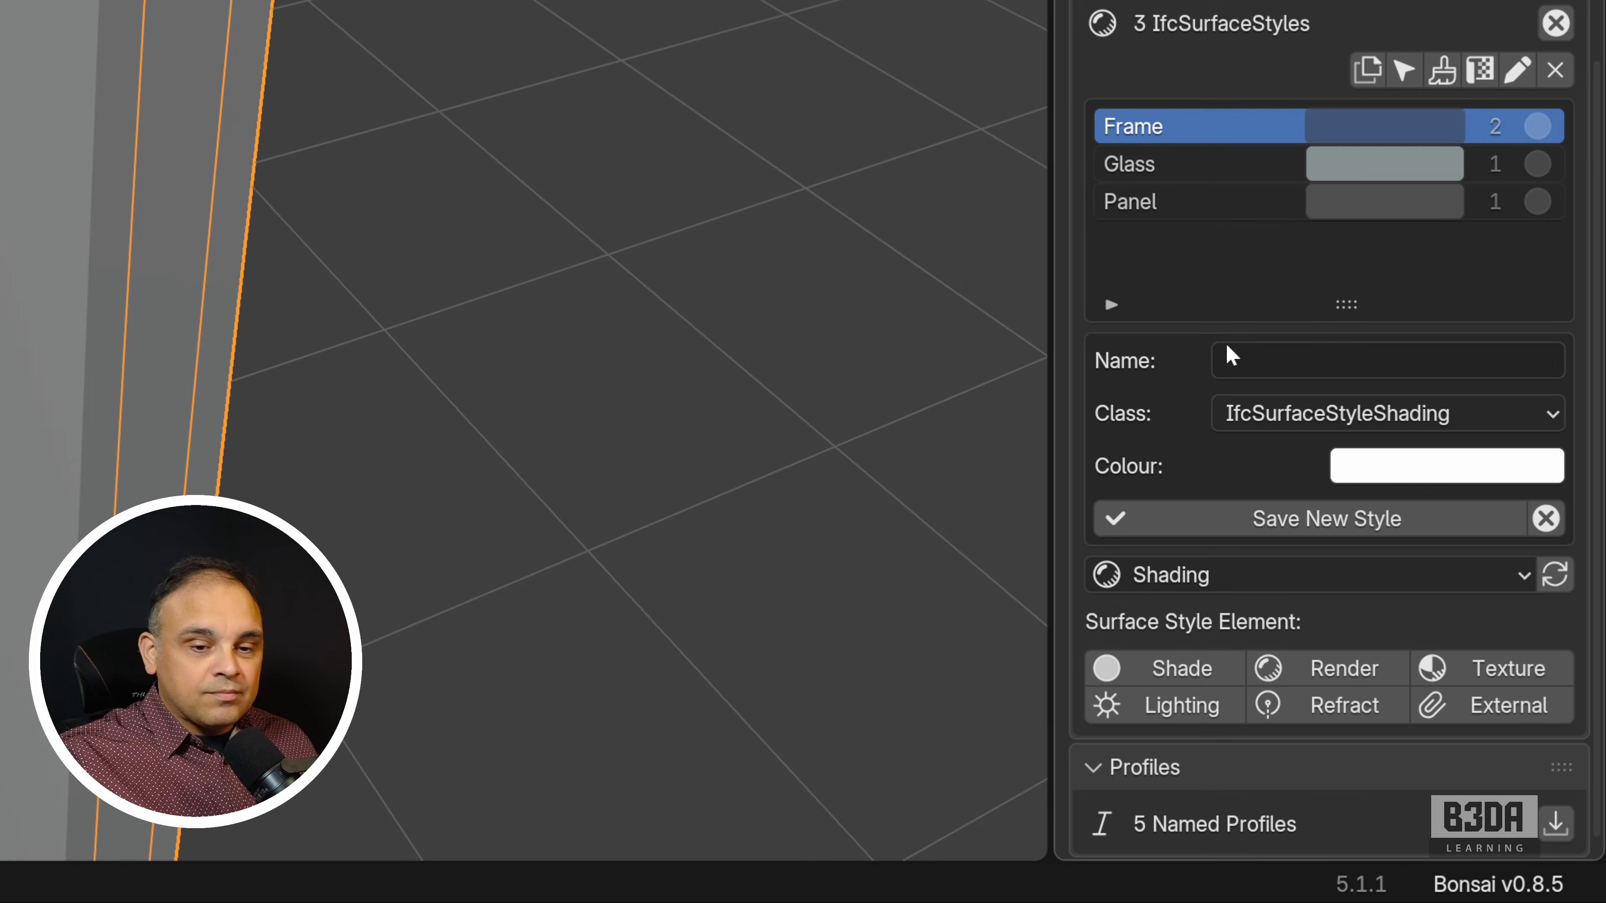
pyautogui.click(1331, 365)
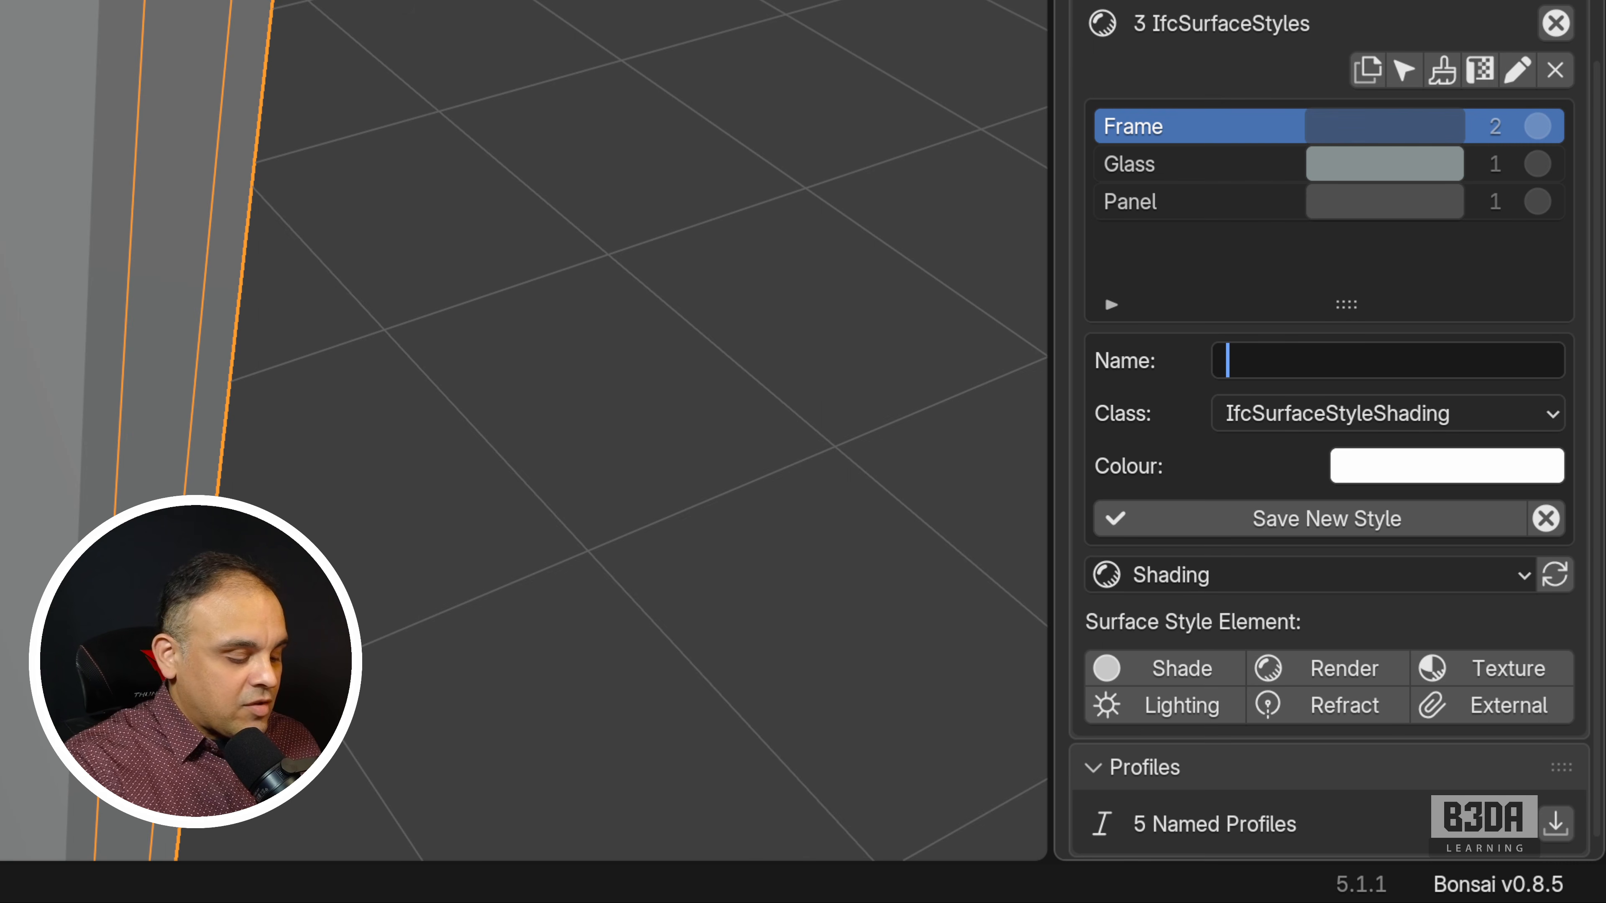
pyautogui.write('RedSty')
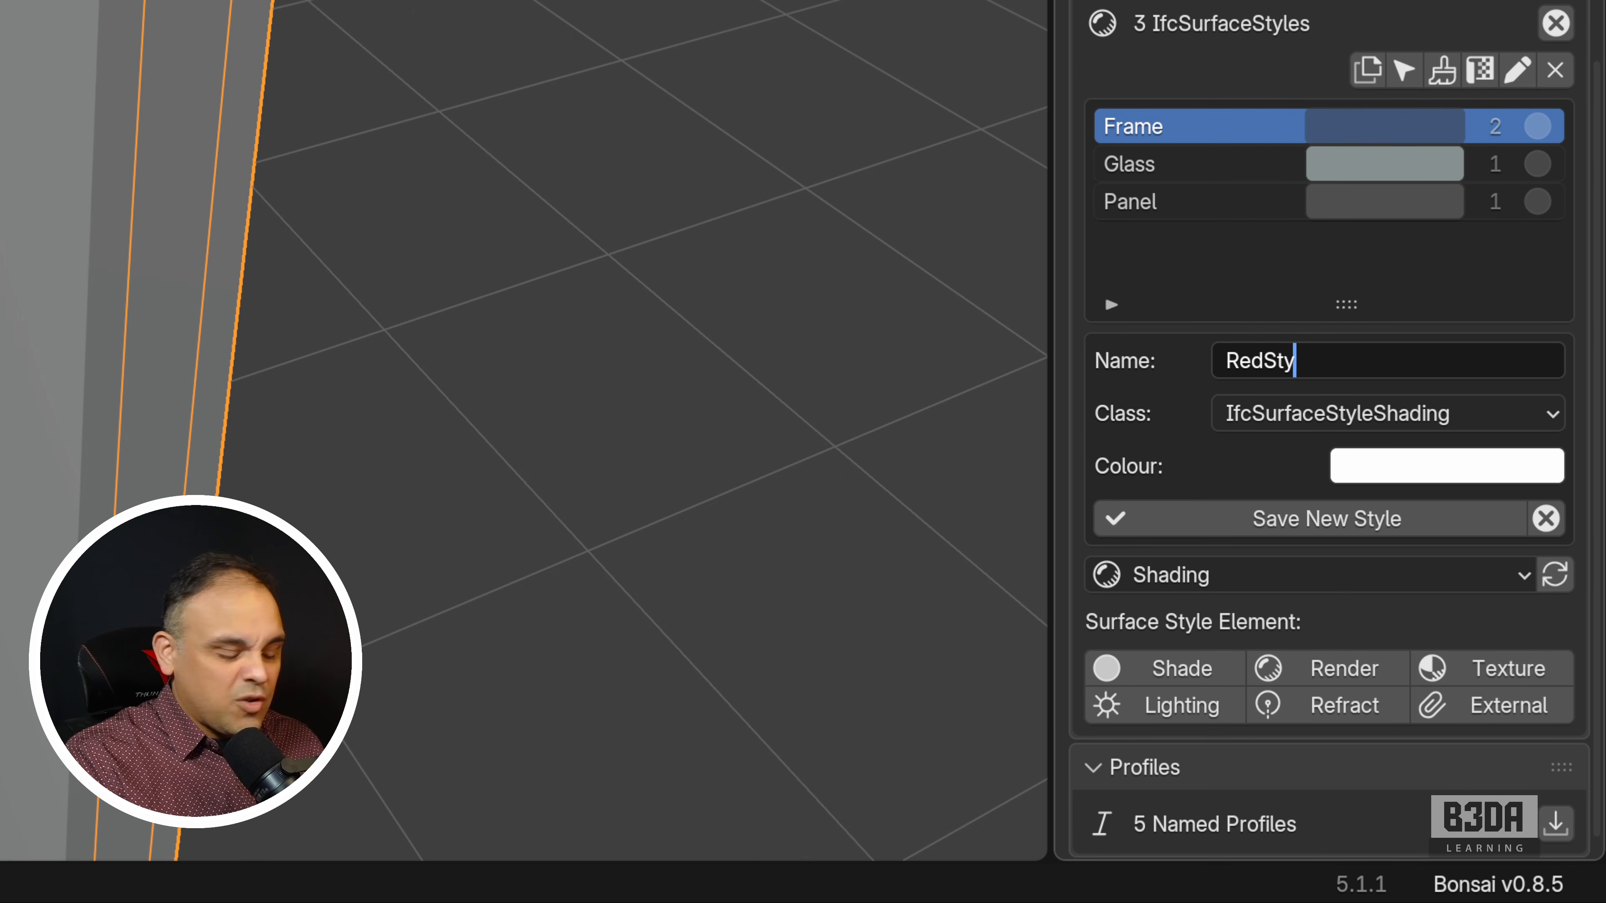
pyautogui.write('le')
pyautogui.press('Return')
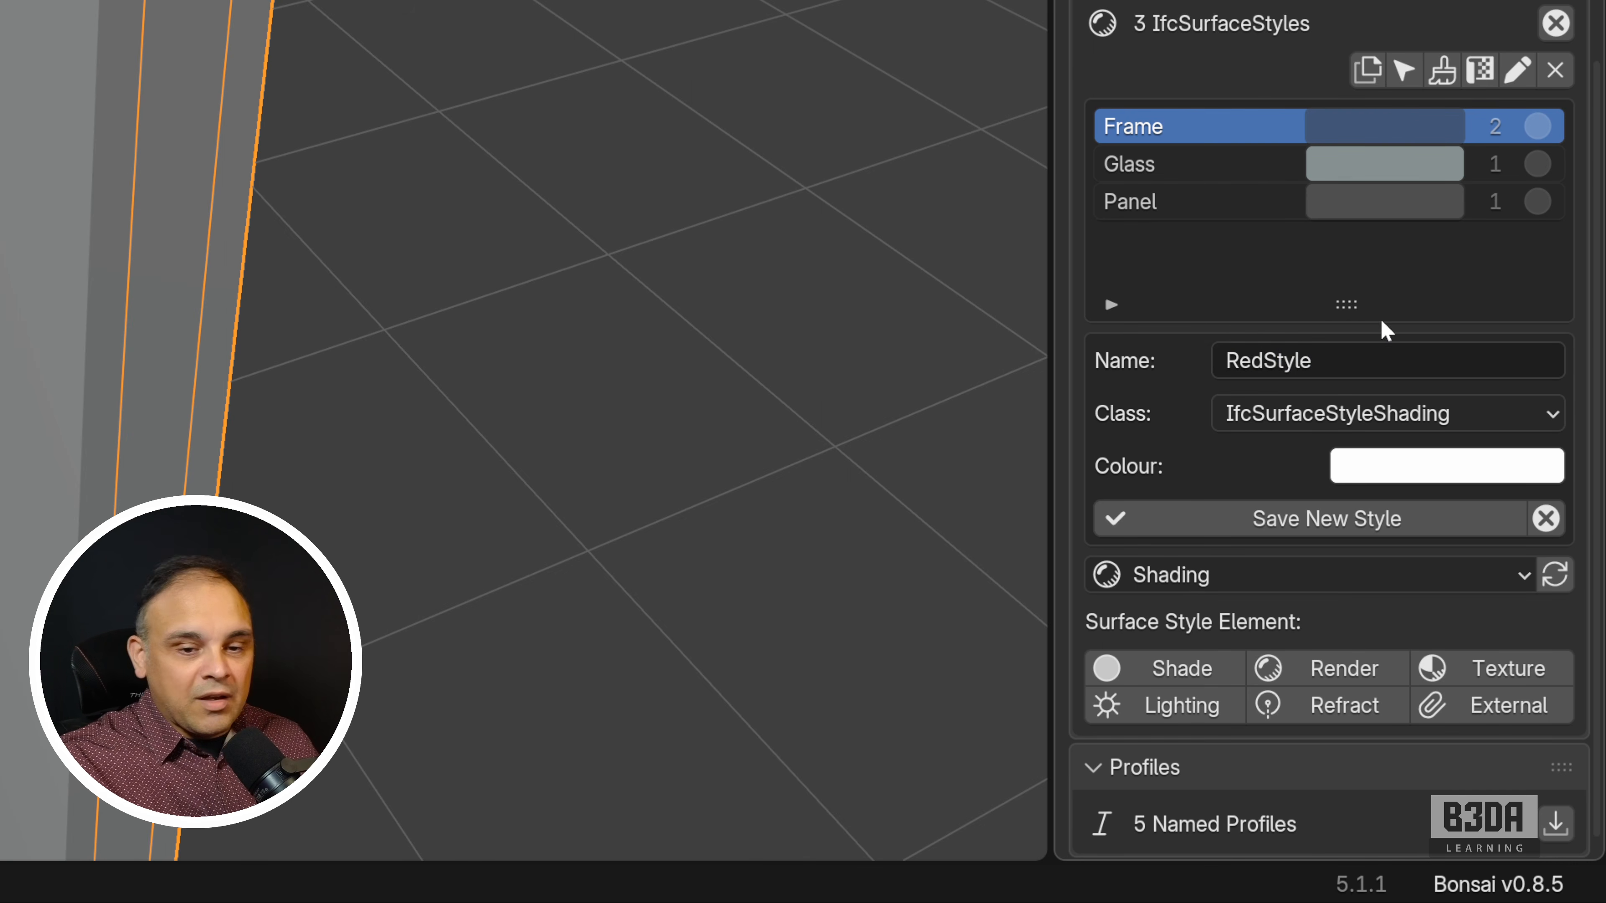
pyautogui.click(1440, 467)
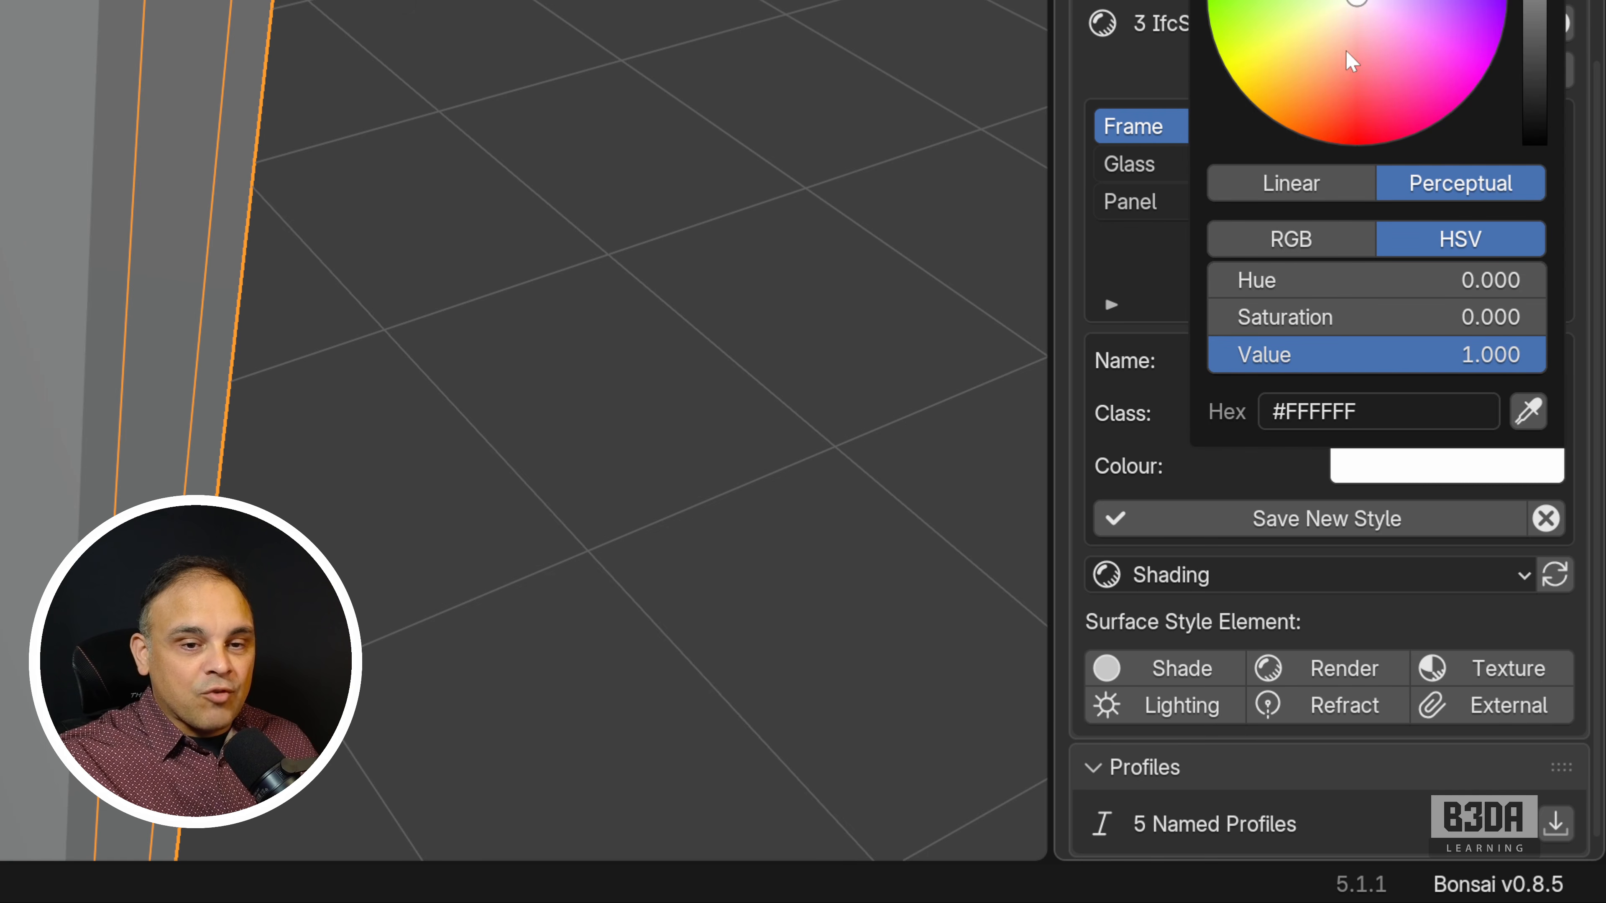
pyautogui.moveTo(1351, 61); pyautogui.dragTo(1358, 438)
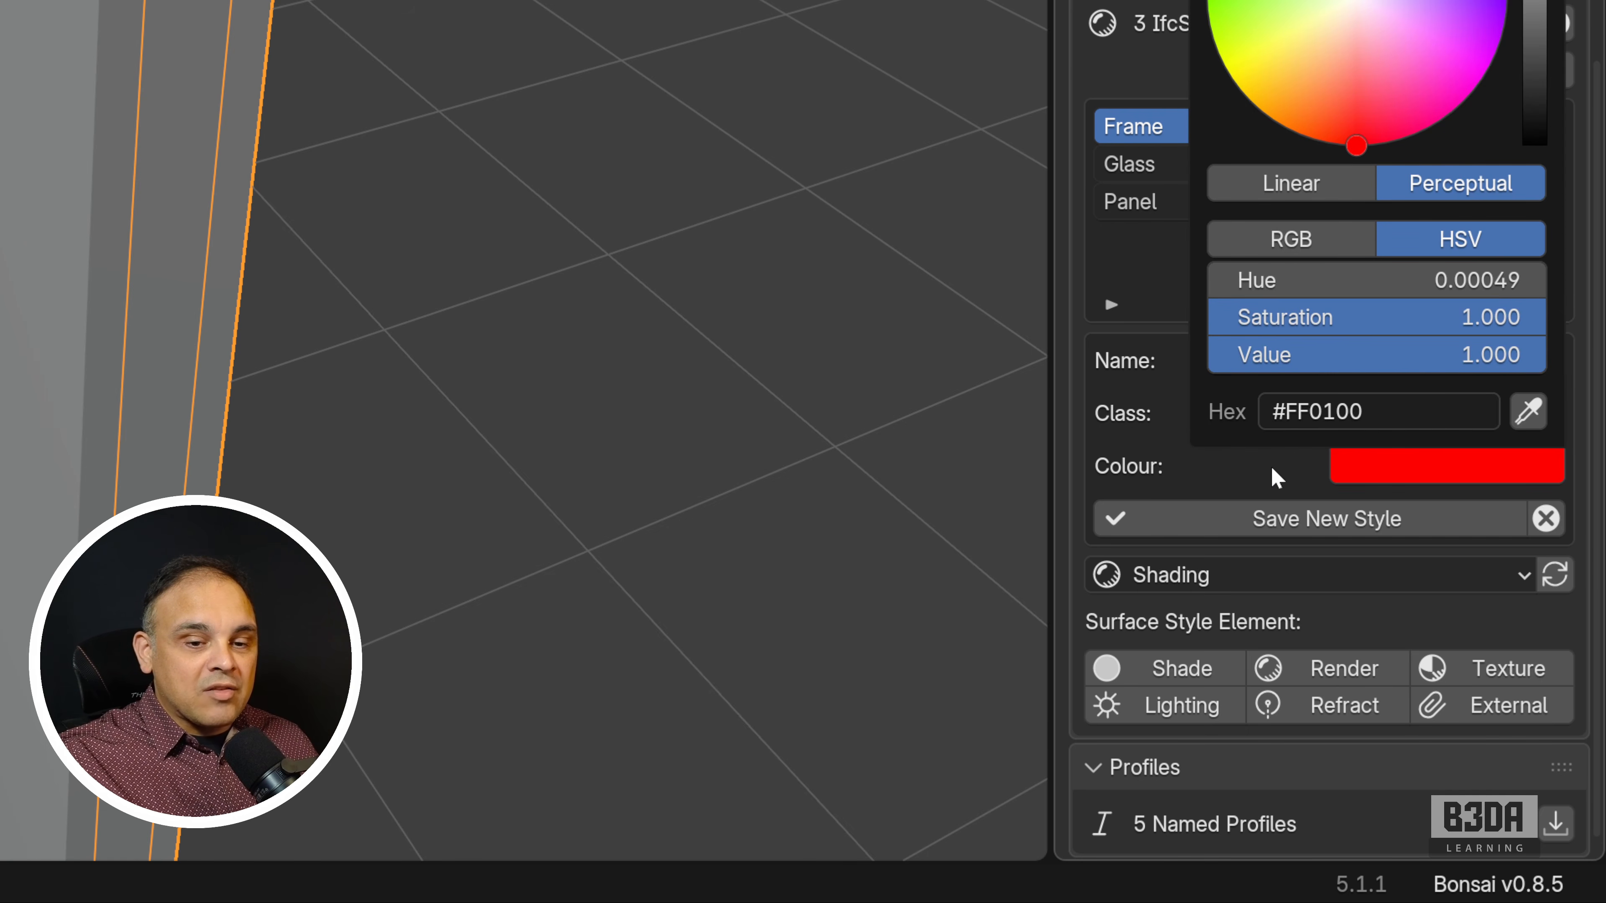
pyautogui.click(1326, 520)
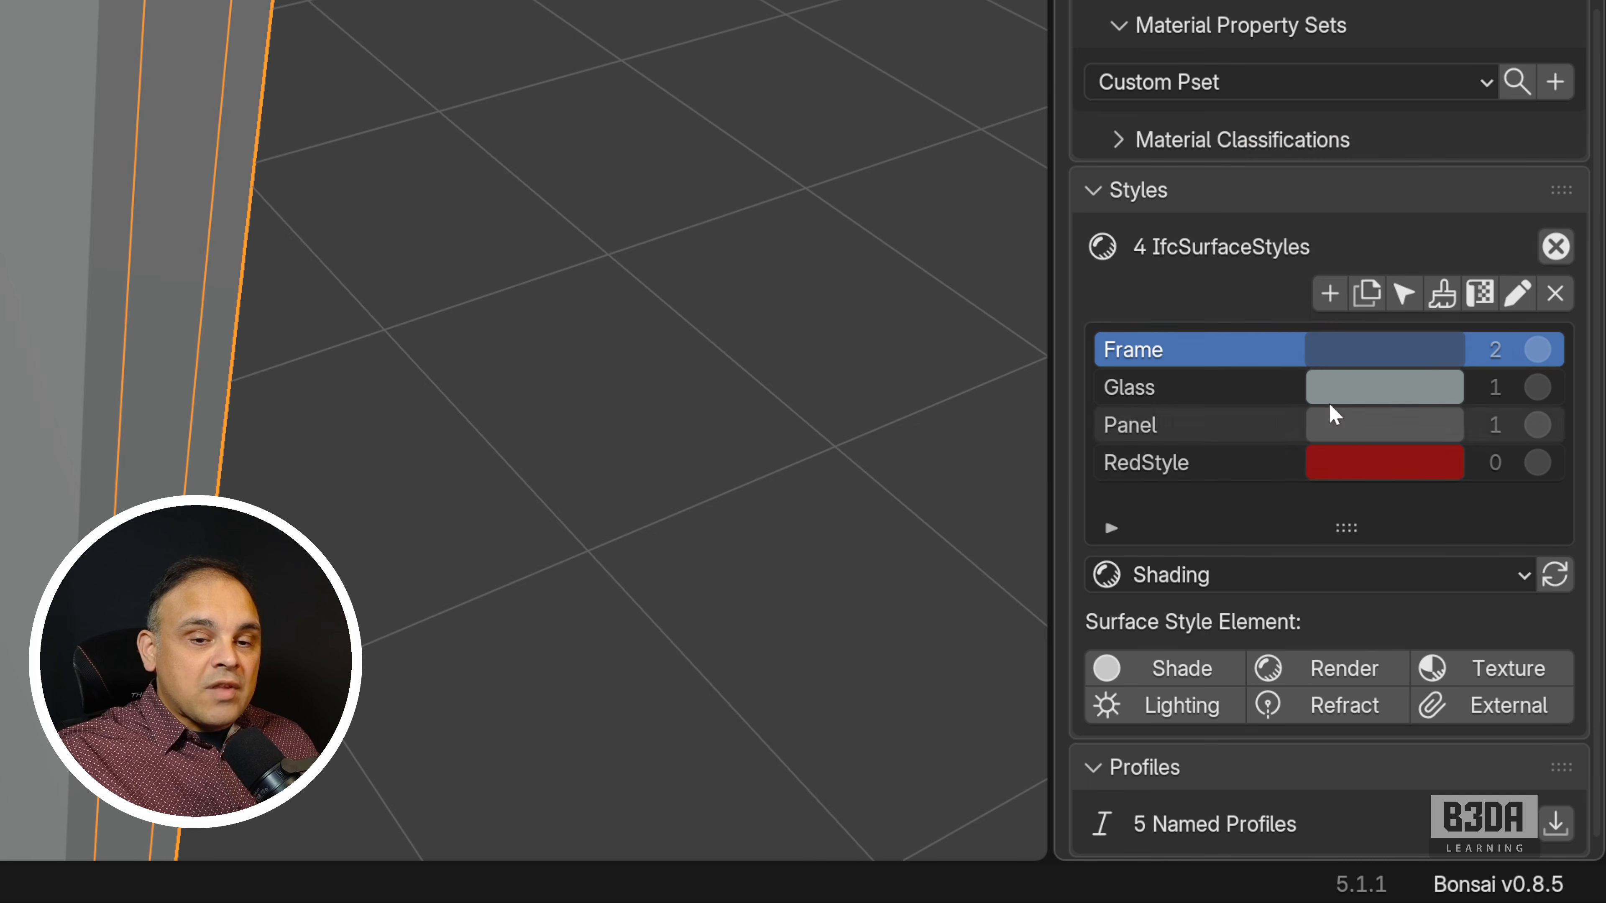
# Create and save a second IfcSurfaceStyleShading style named GreenStyle with a bright green colour
pyautogui.click(1335, 294)
pyautogui.scroll(-5, 1248, 475)
pyautogui.click(1296, 361)
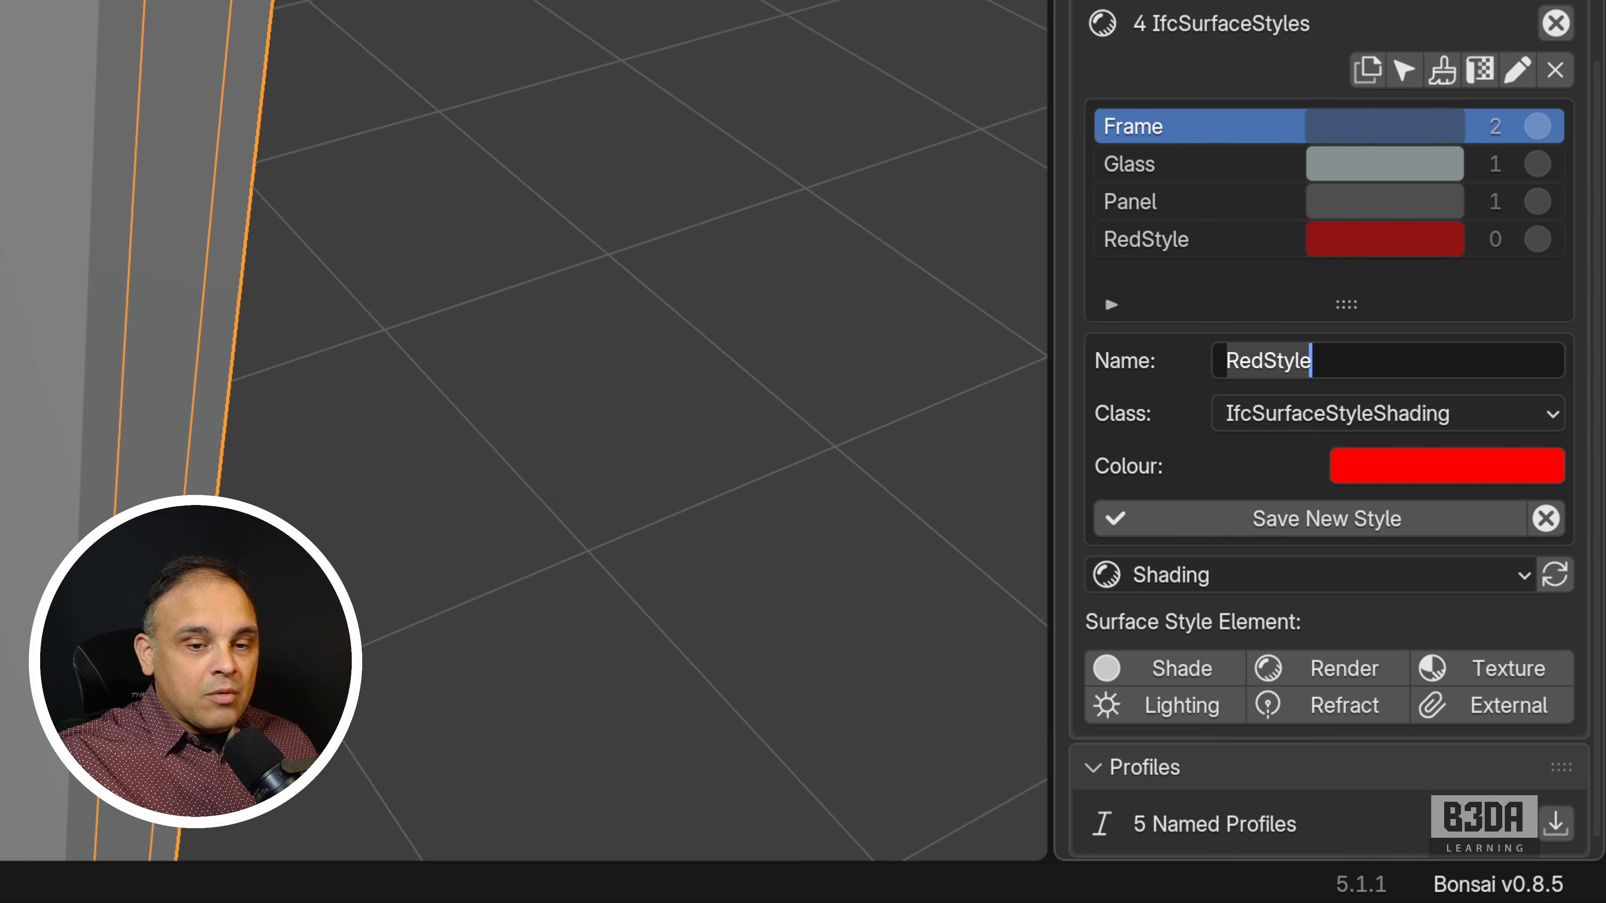
pyautogui.press('End')
pyautogui.moveTo(1264, 361); pyautogui.dragTo(1226, 361)
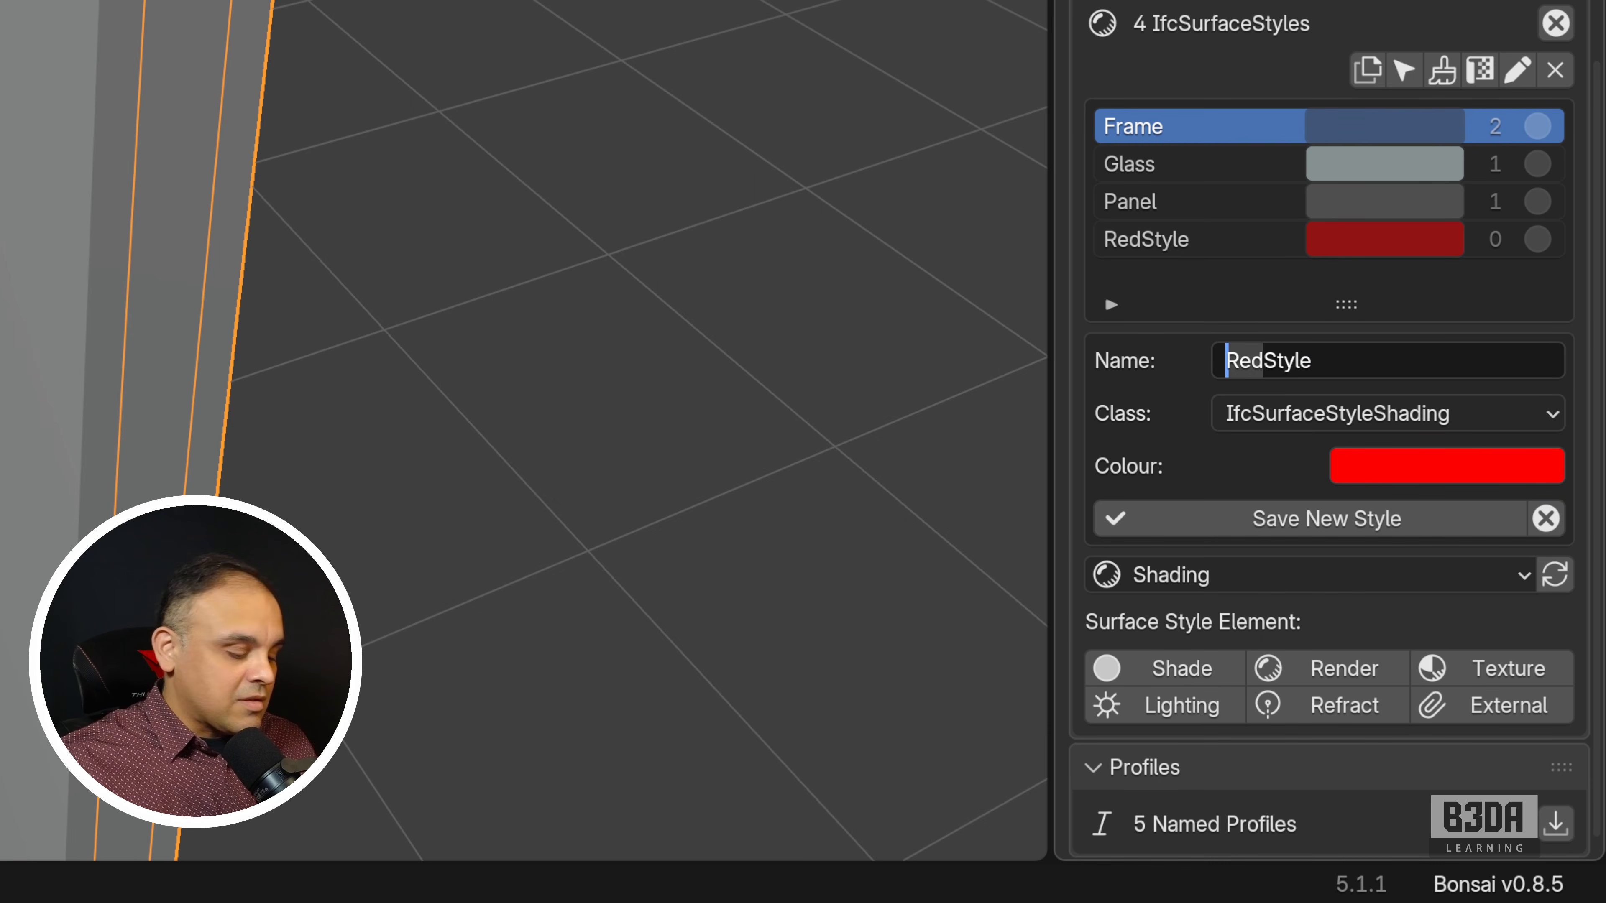
pyautogui.write('Green')
pyautogui.press('Return')
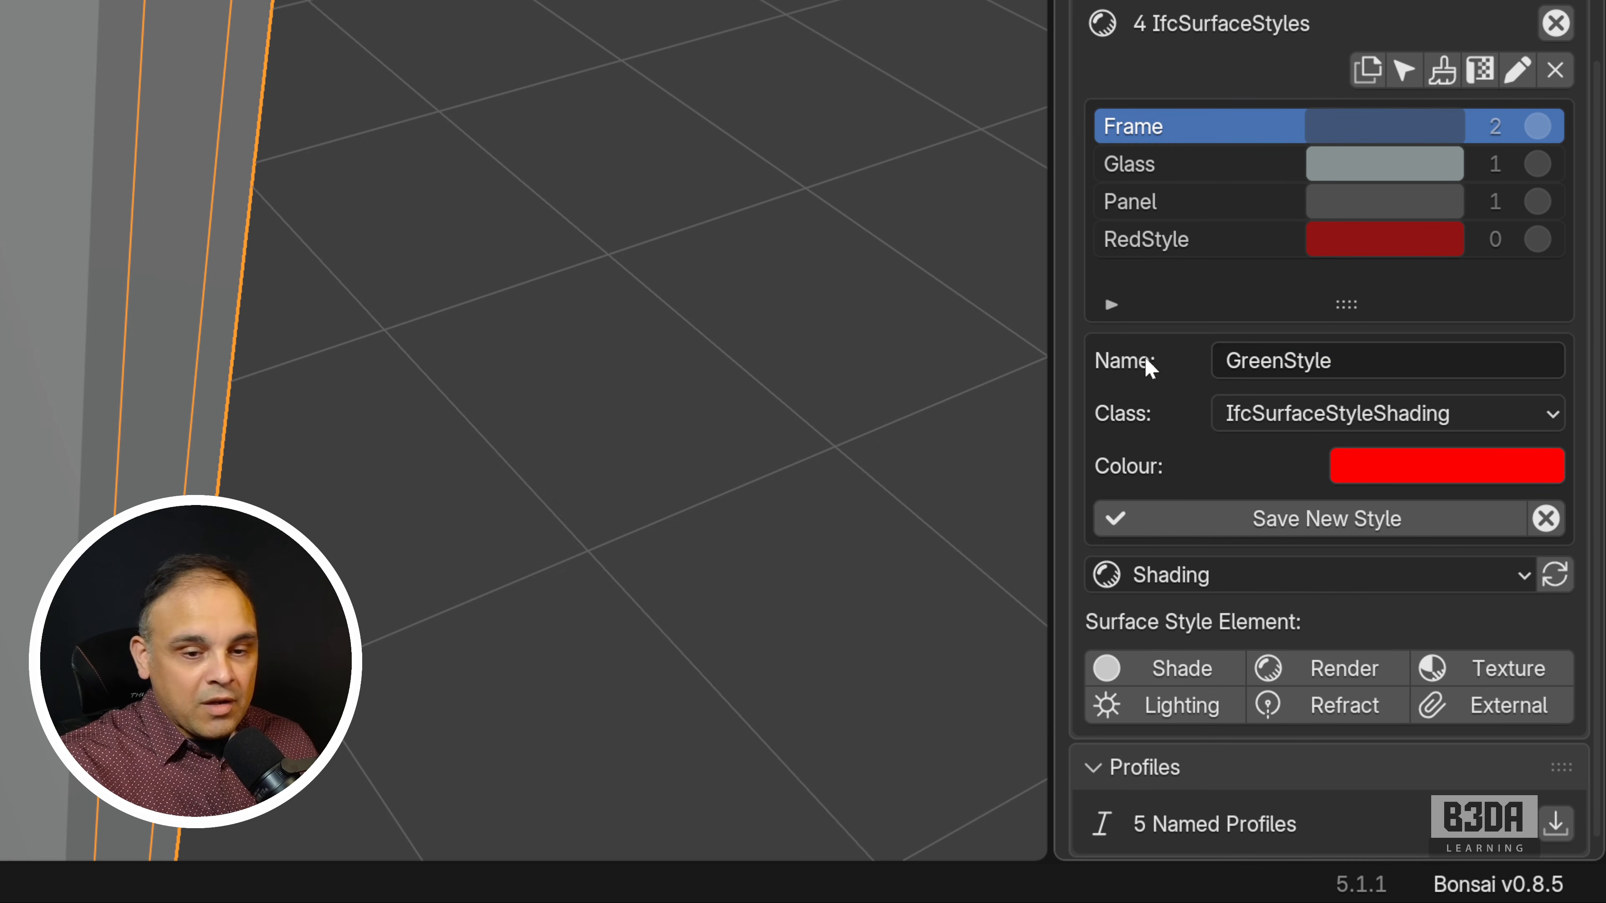
pyautogui.click(1419, 466)
pyautogui.click(1348, 134)
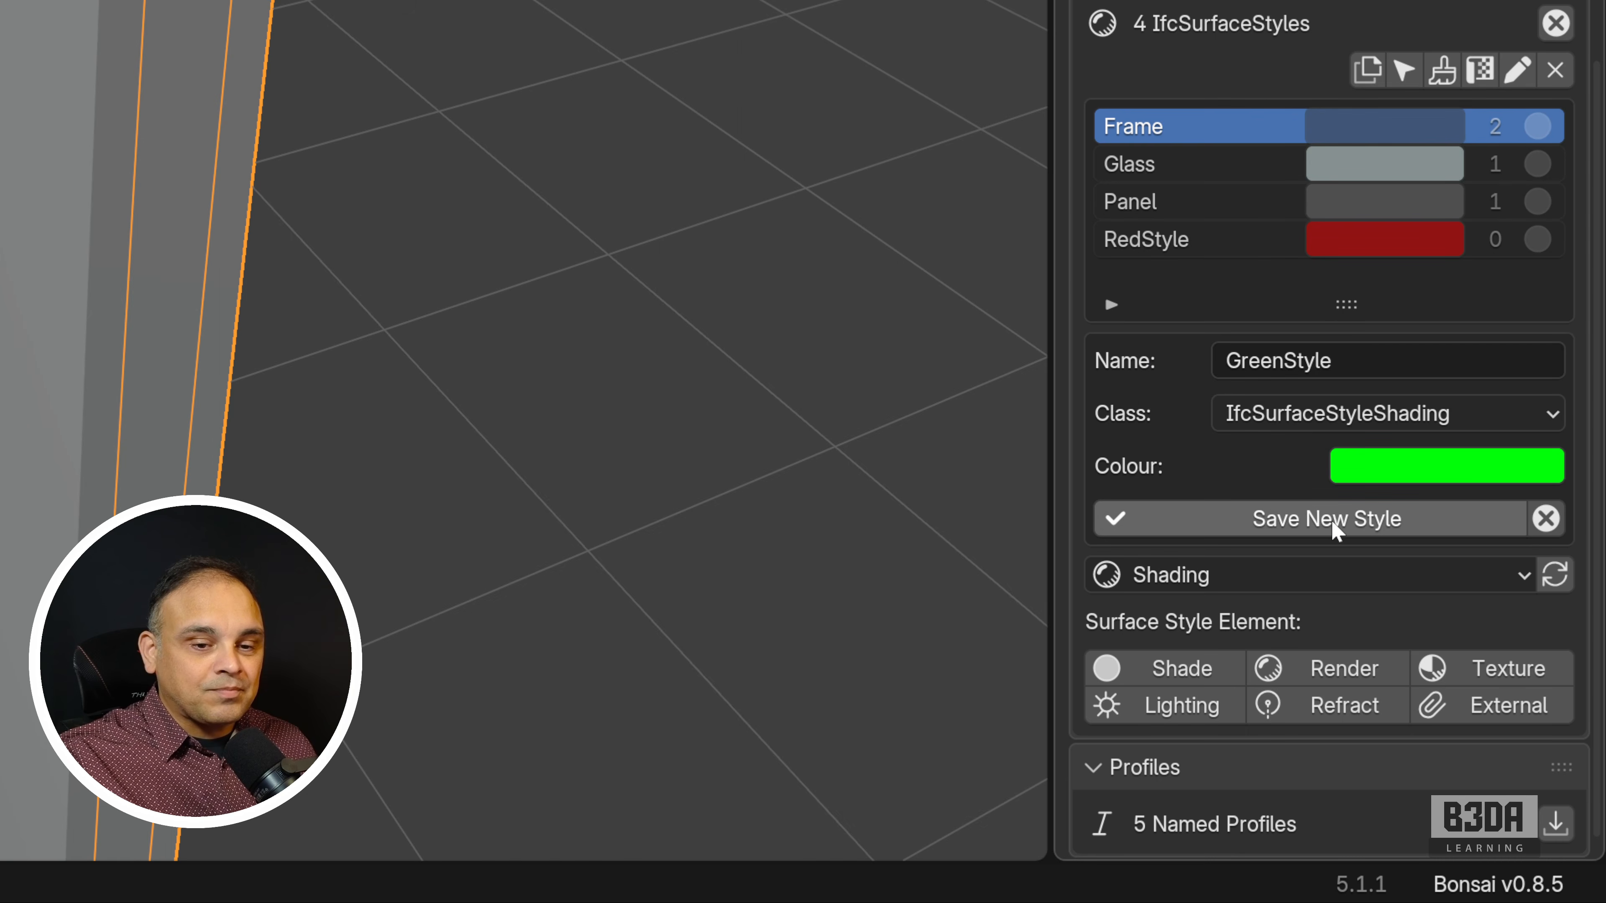
pyautogui.click(1318, 526)
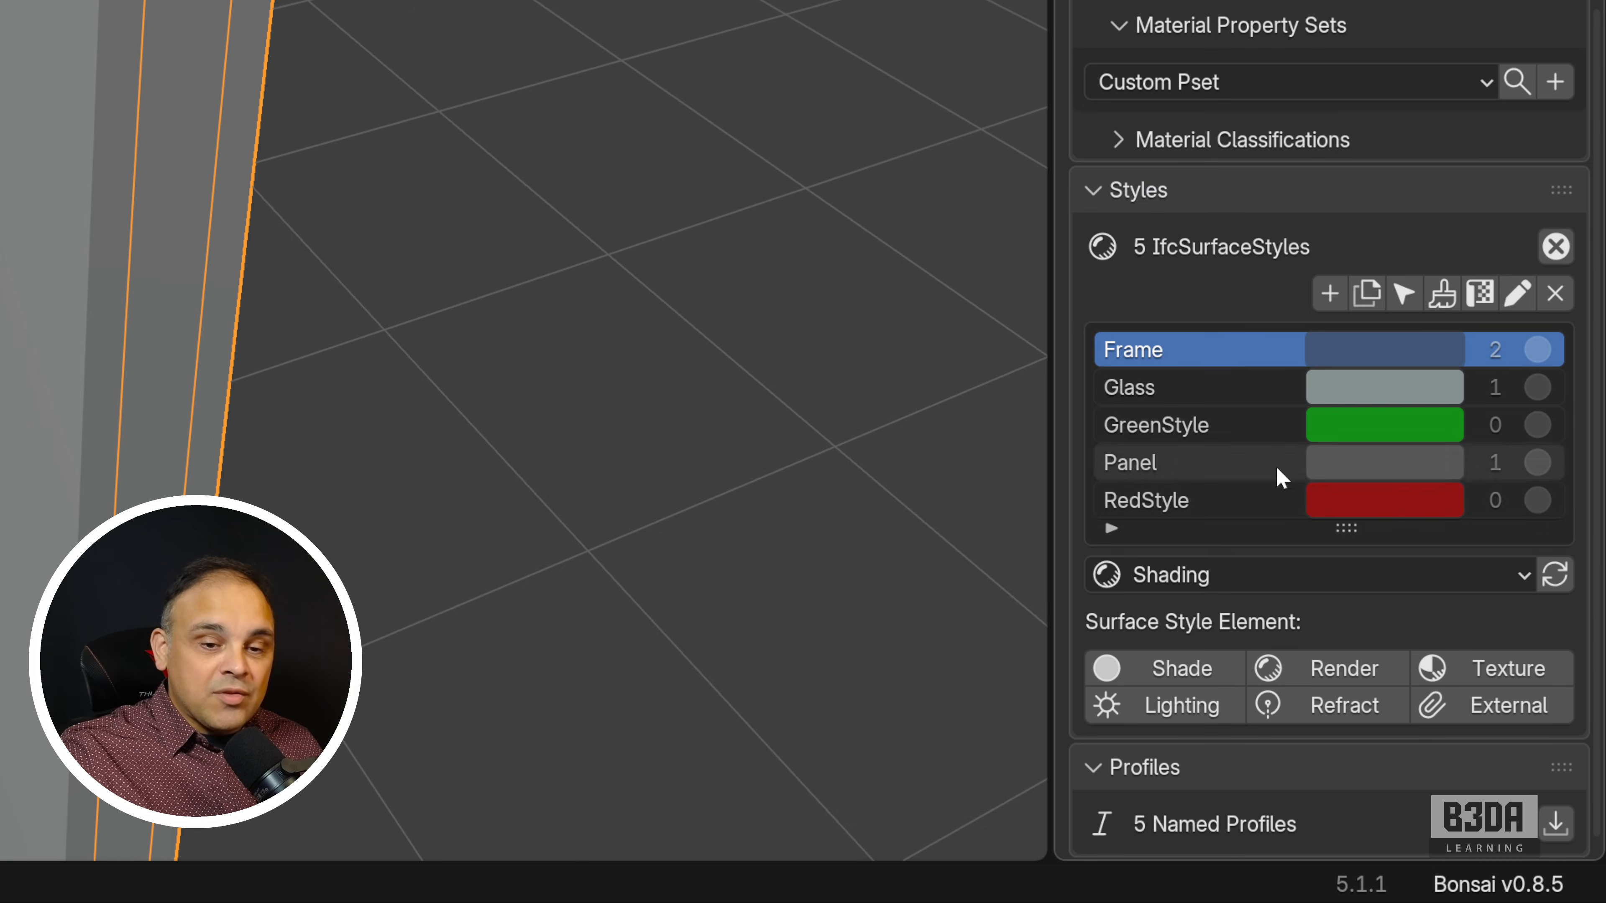
# Assign RedStyle to the Red material for the Model/Body context
pyautogui.click(1240, 426)
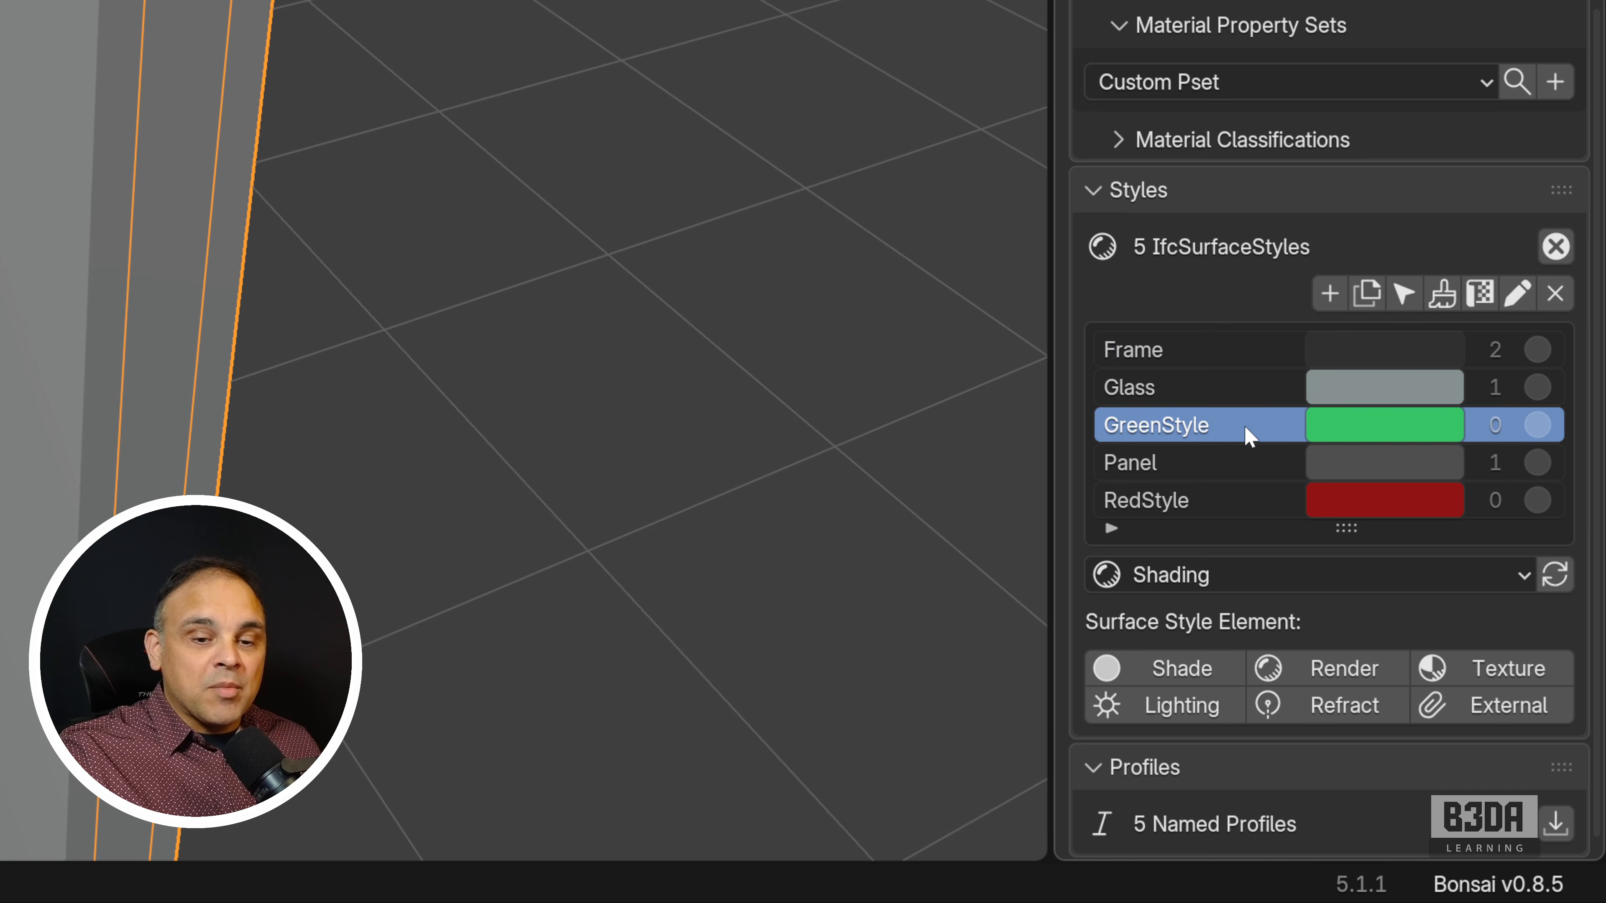
pyautogui.click(1239, 506)
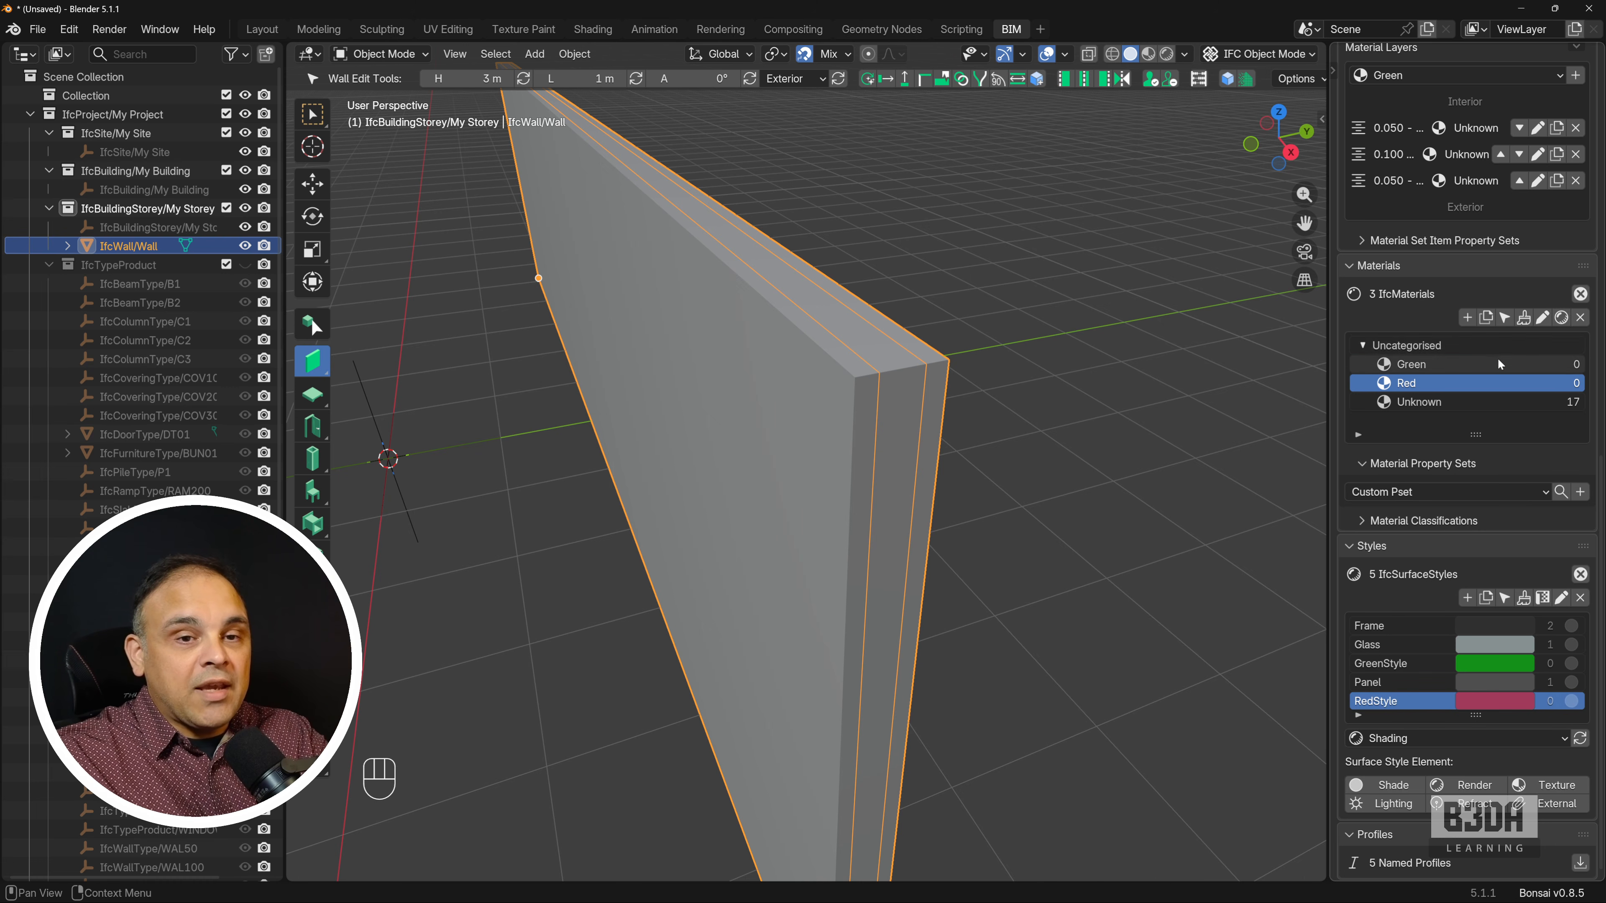
pyautogui.hotkey('ctrl', 'shift', '\\')
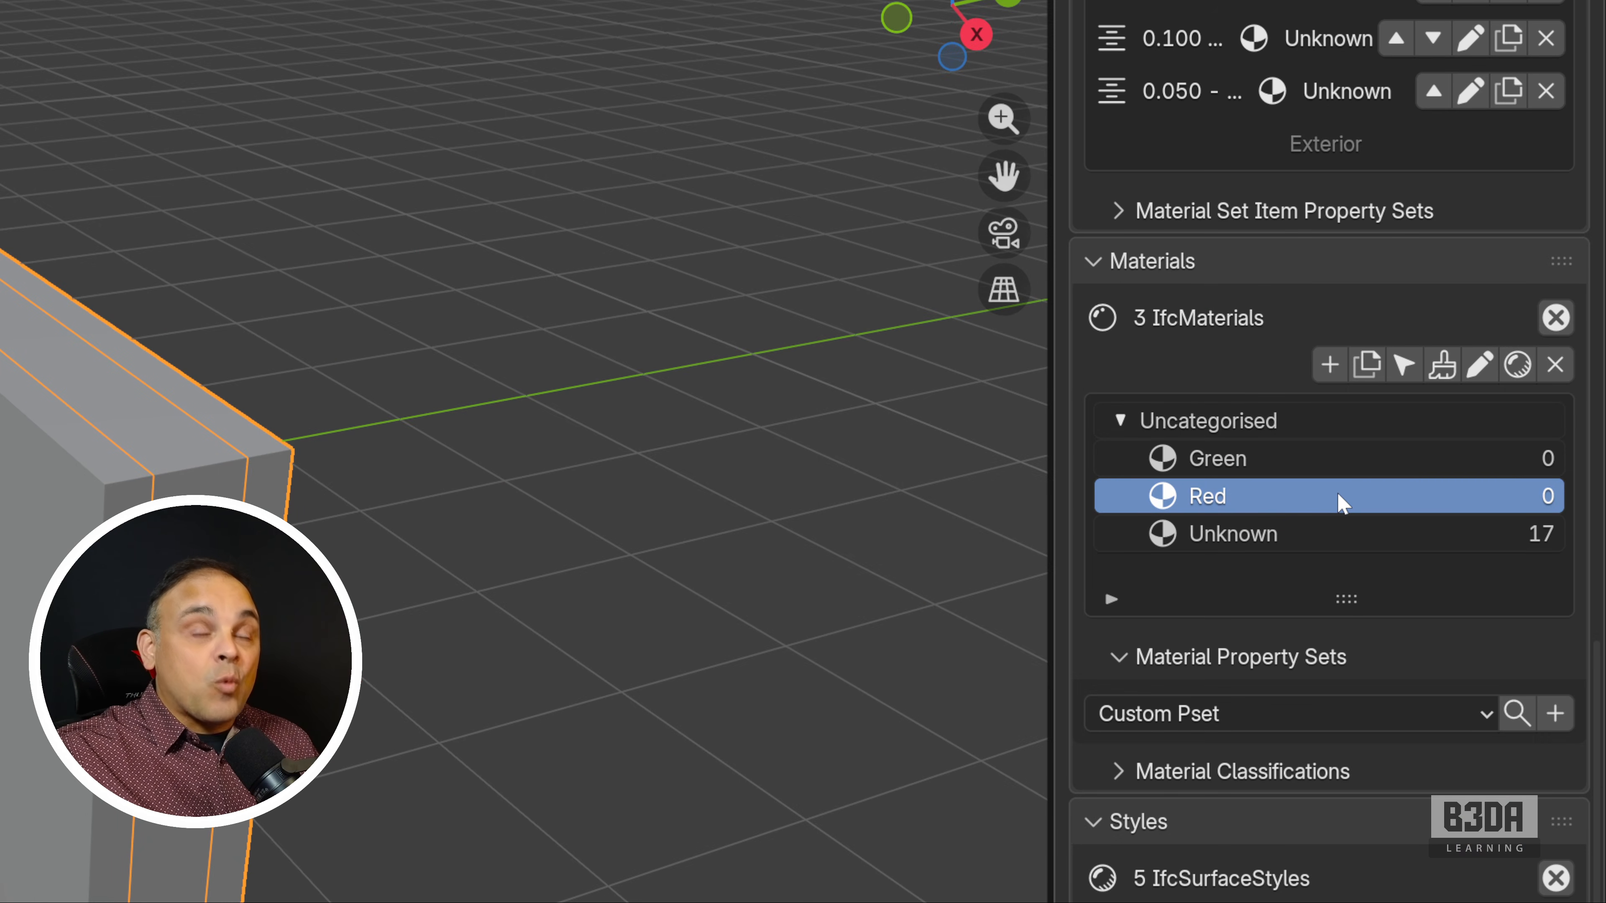
pyautogui.click(1518, 365)
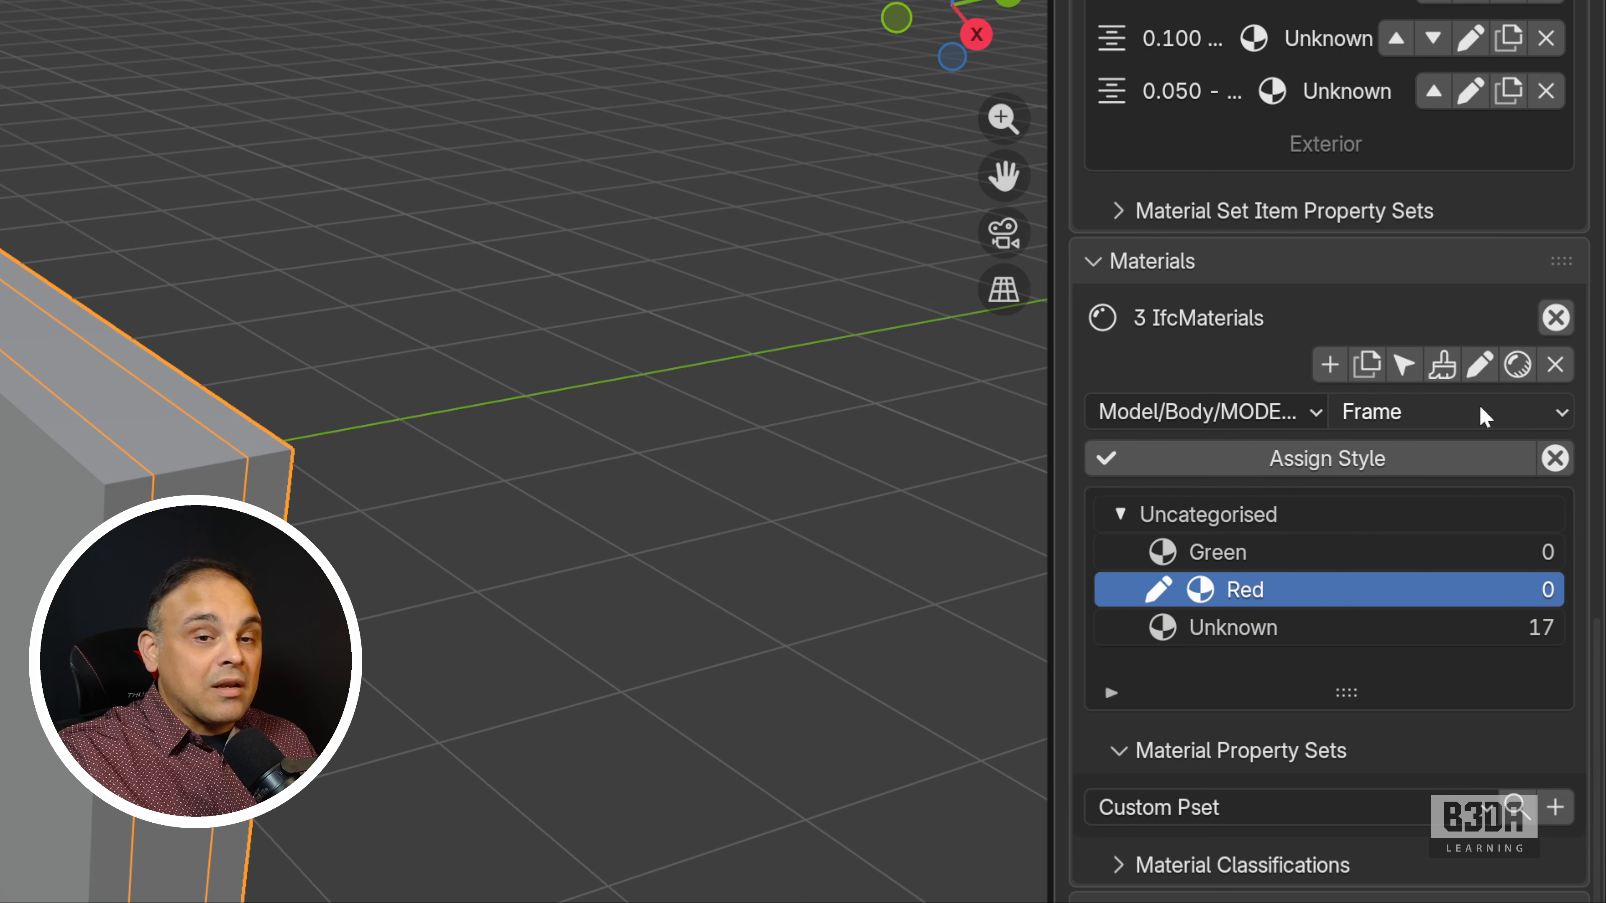
pyautogui.click(1484, 414)
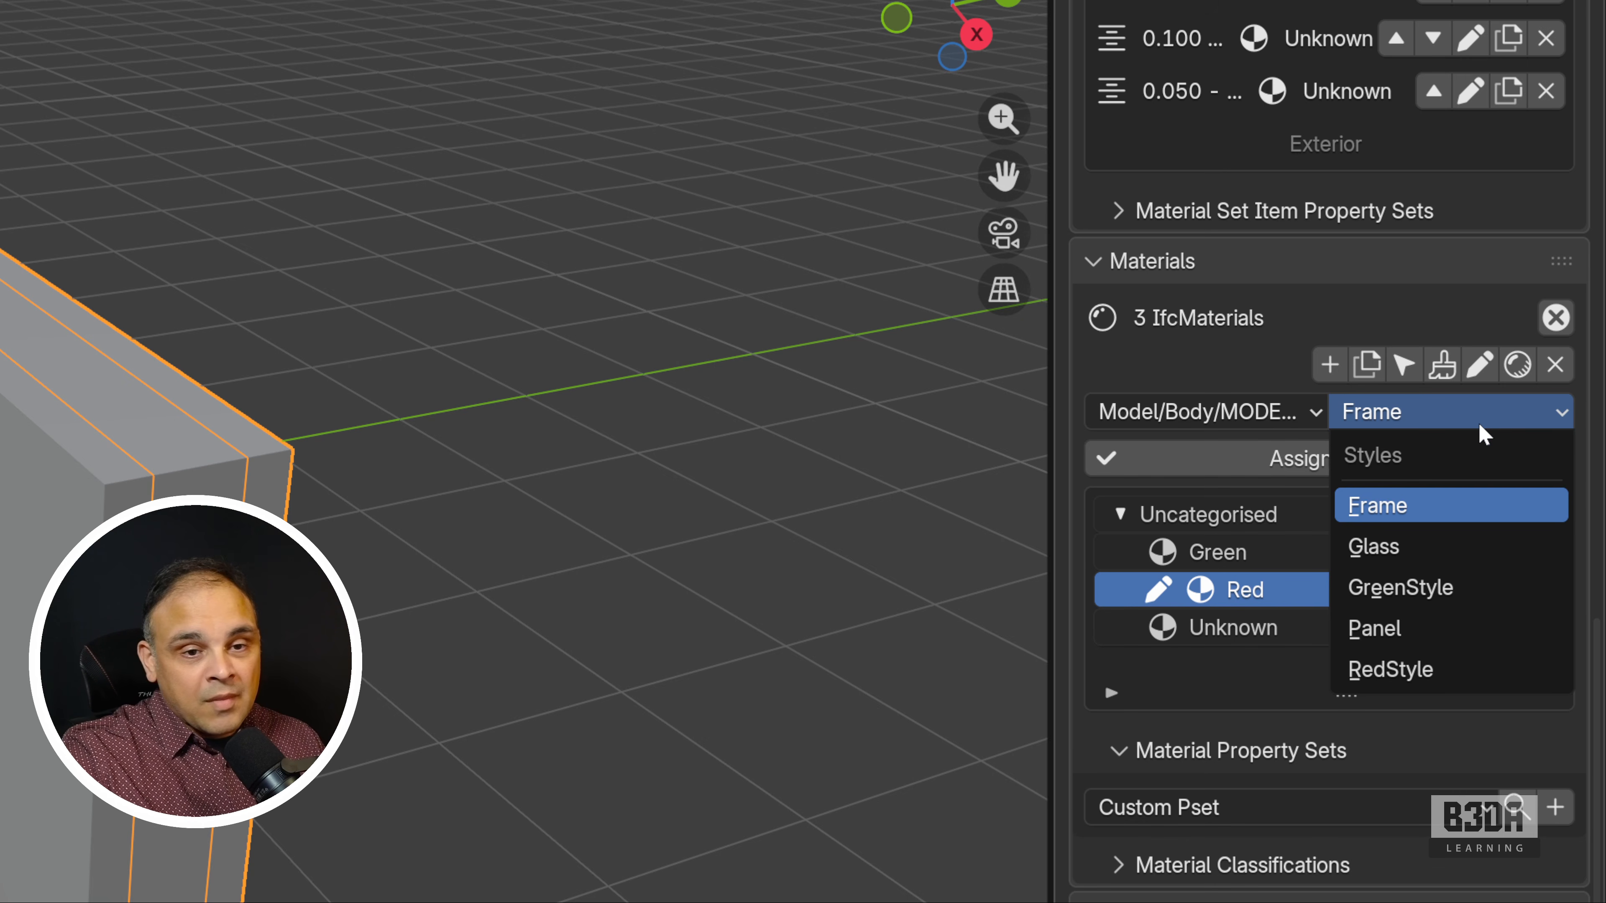
pyautogui.click(1472, 671)
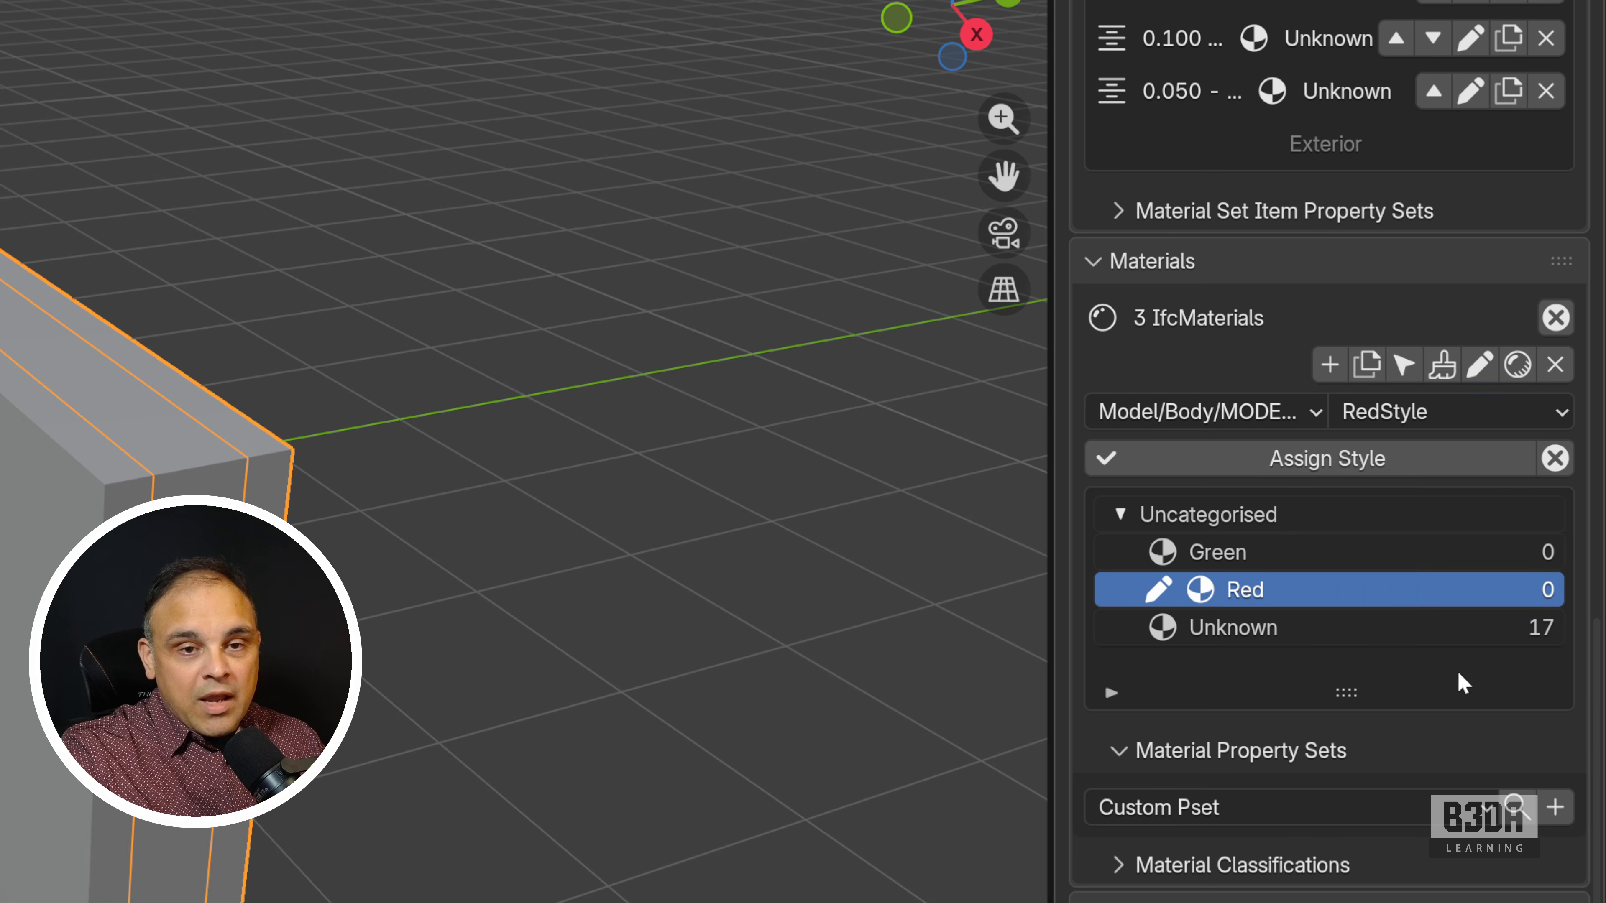
pyautogui.click(1328, 462)
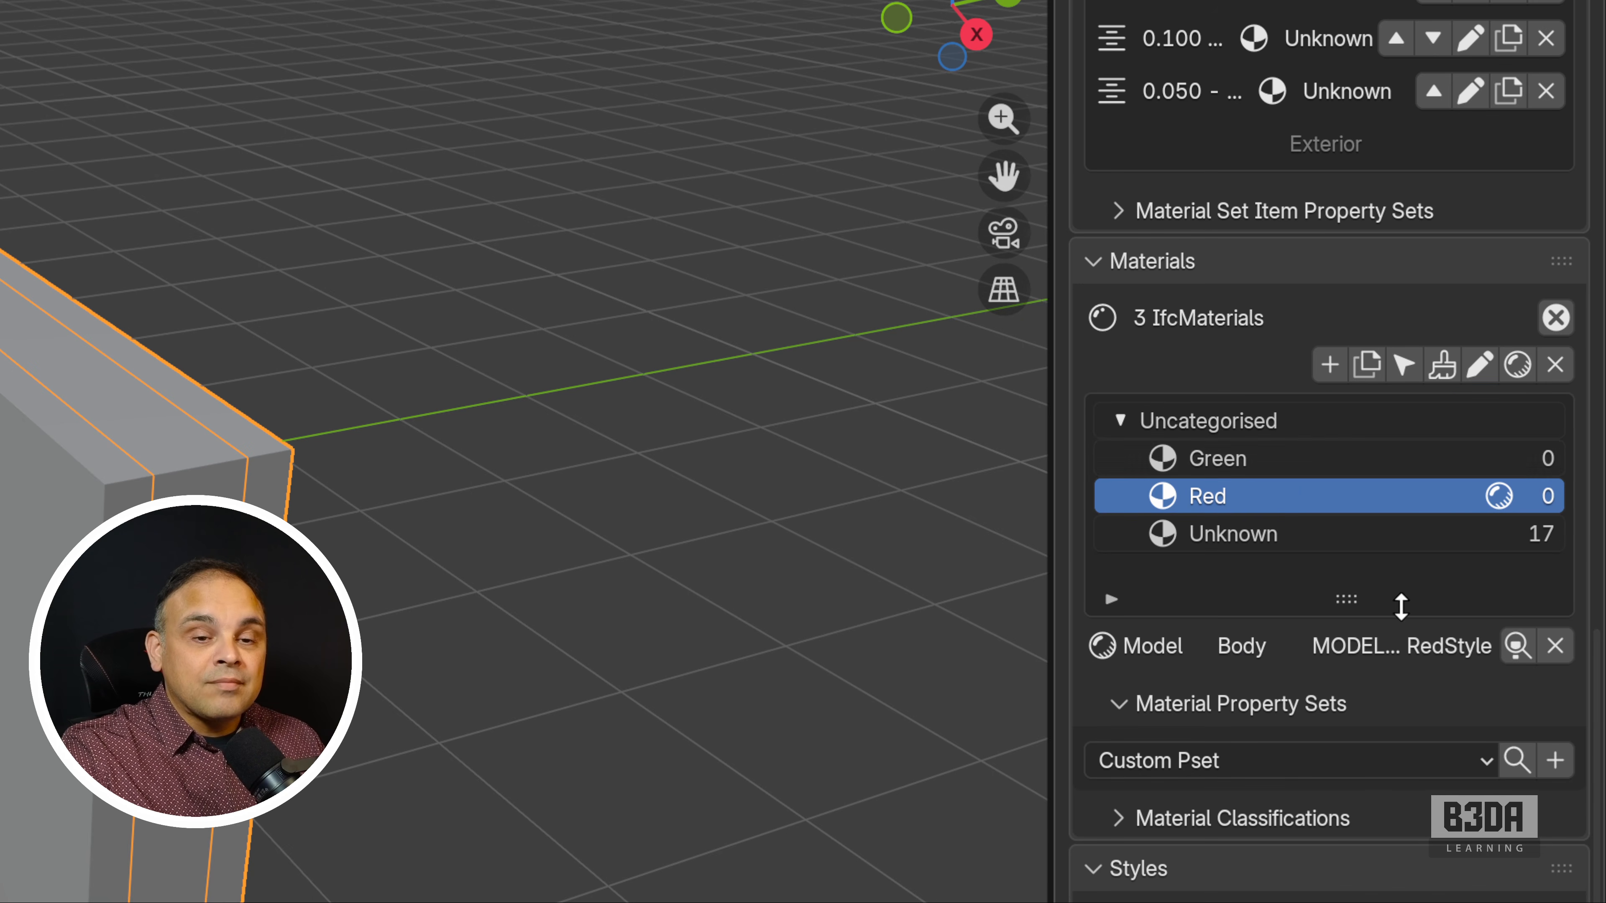
# Assign GreenStyle to the Green material for the Model/Body context
pyautogui.click(1352, 464)
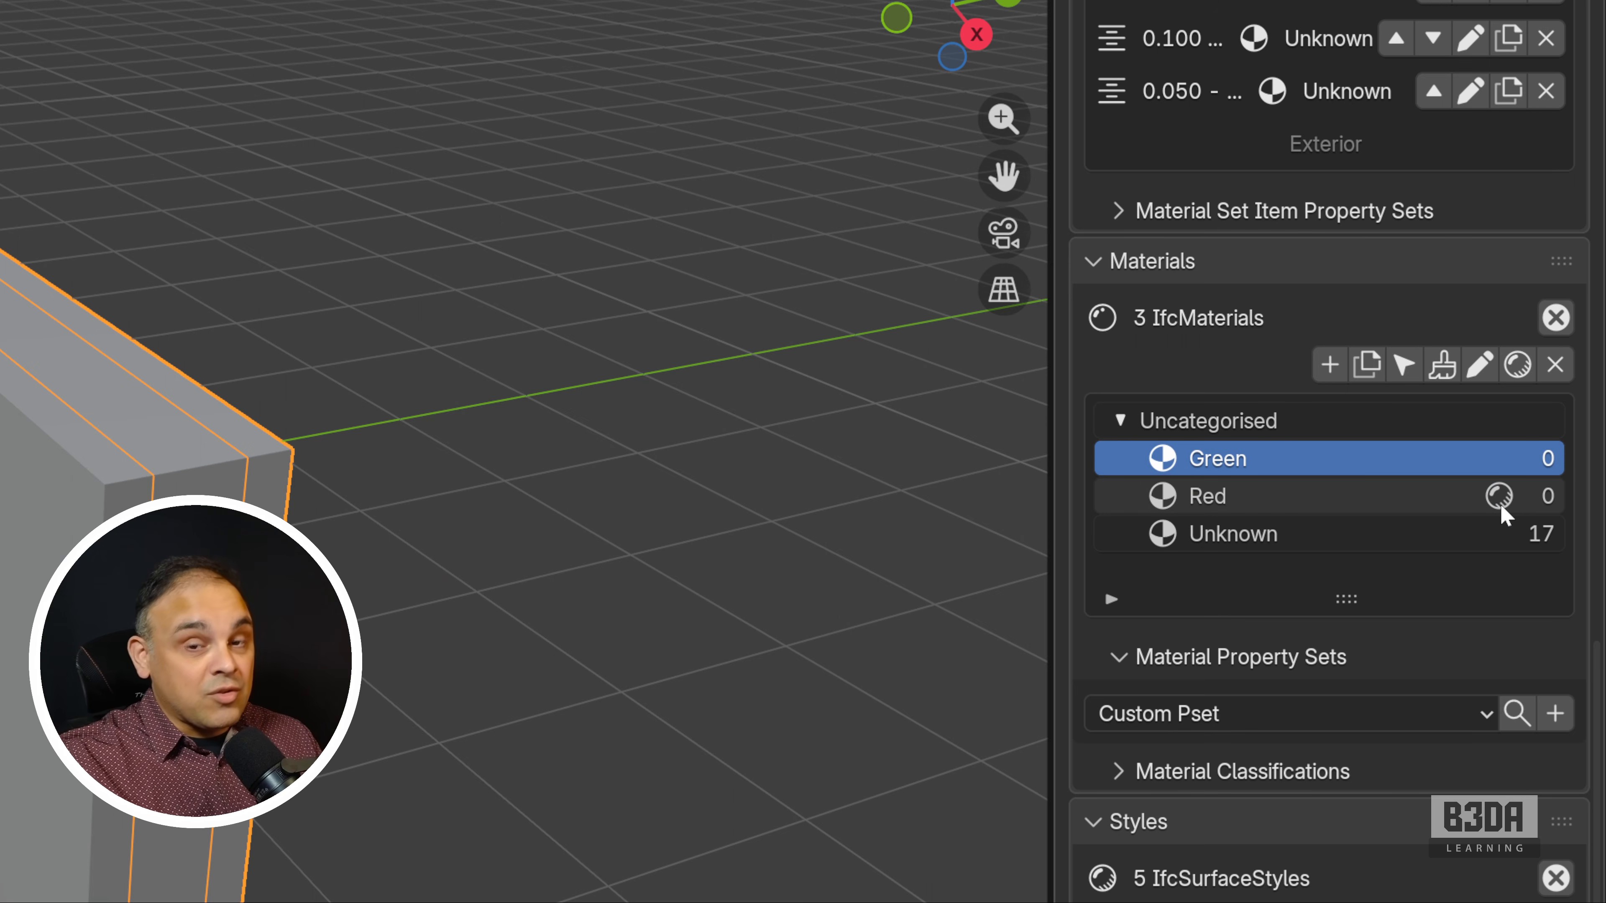
pyautogui.click(1520, 366)
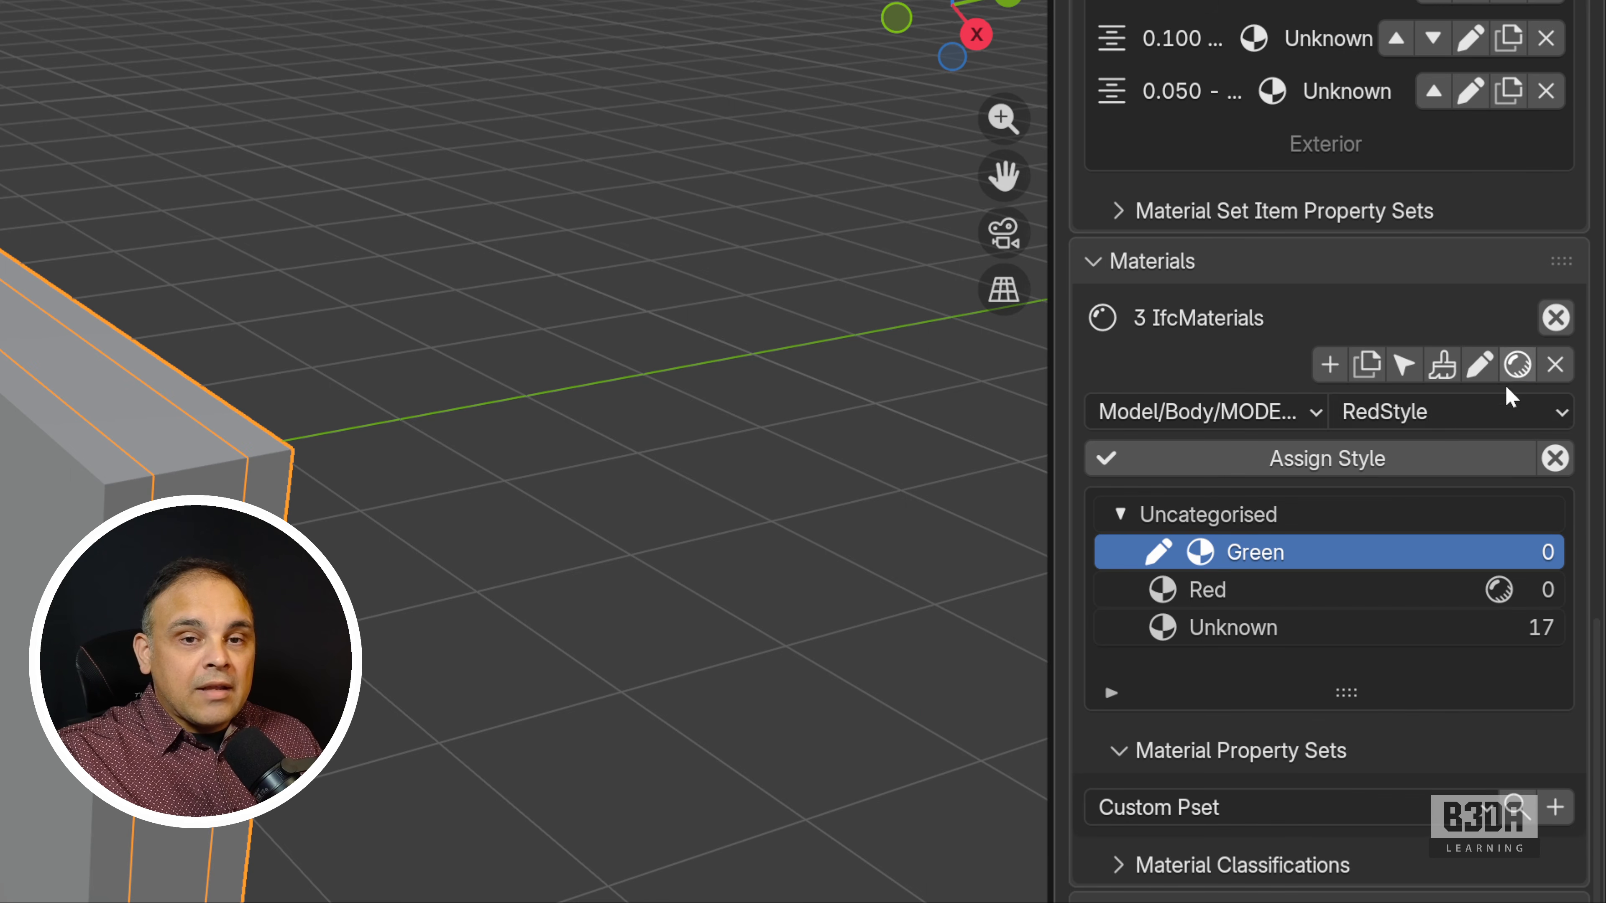
pyautogui.click(1465, 412)
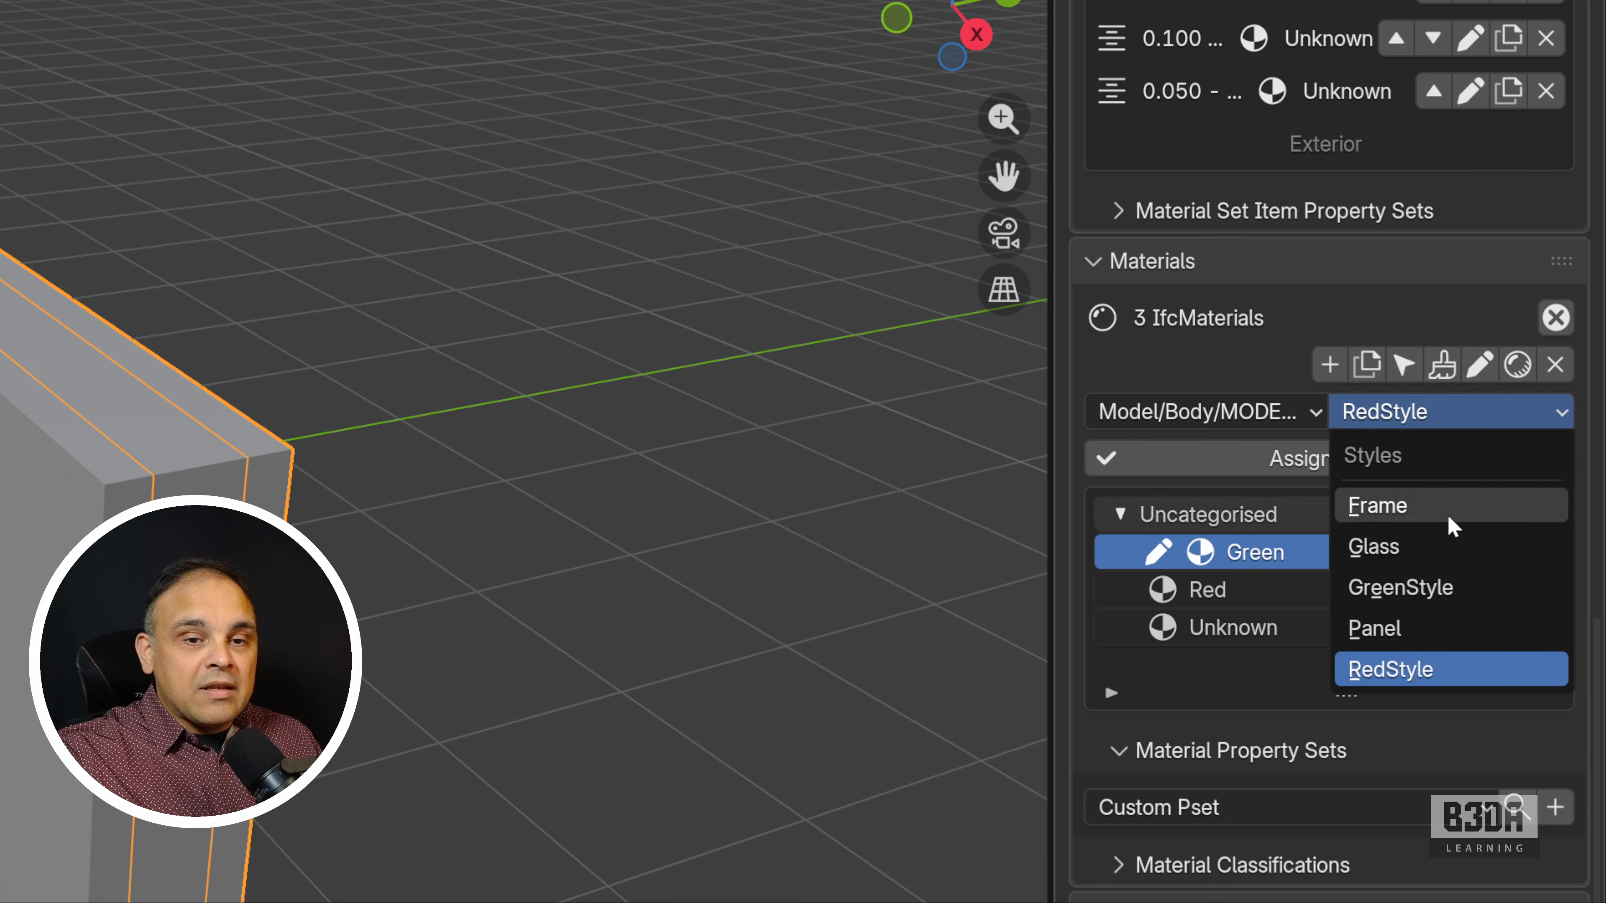
pyautogui.click(1450, 593)
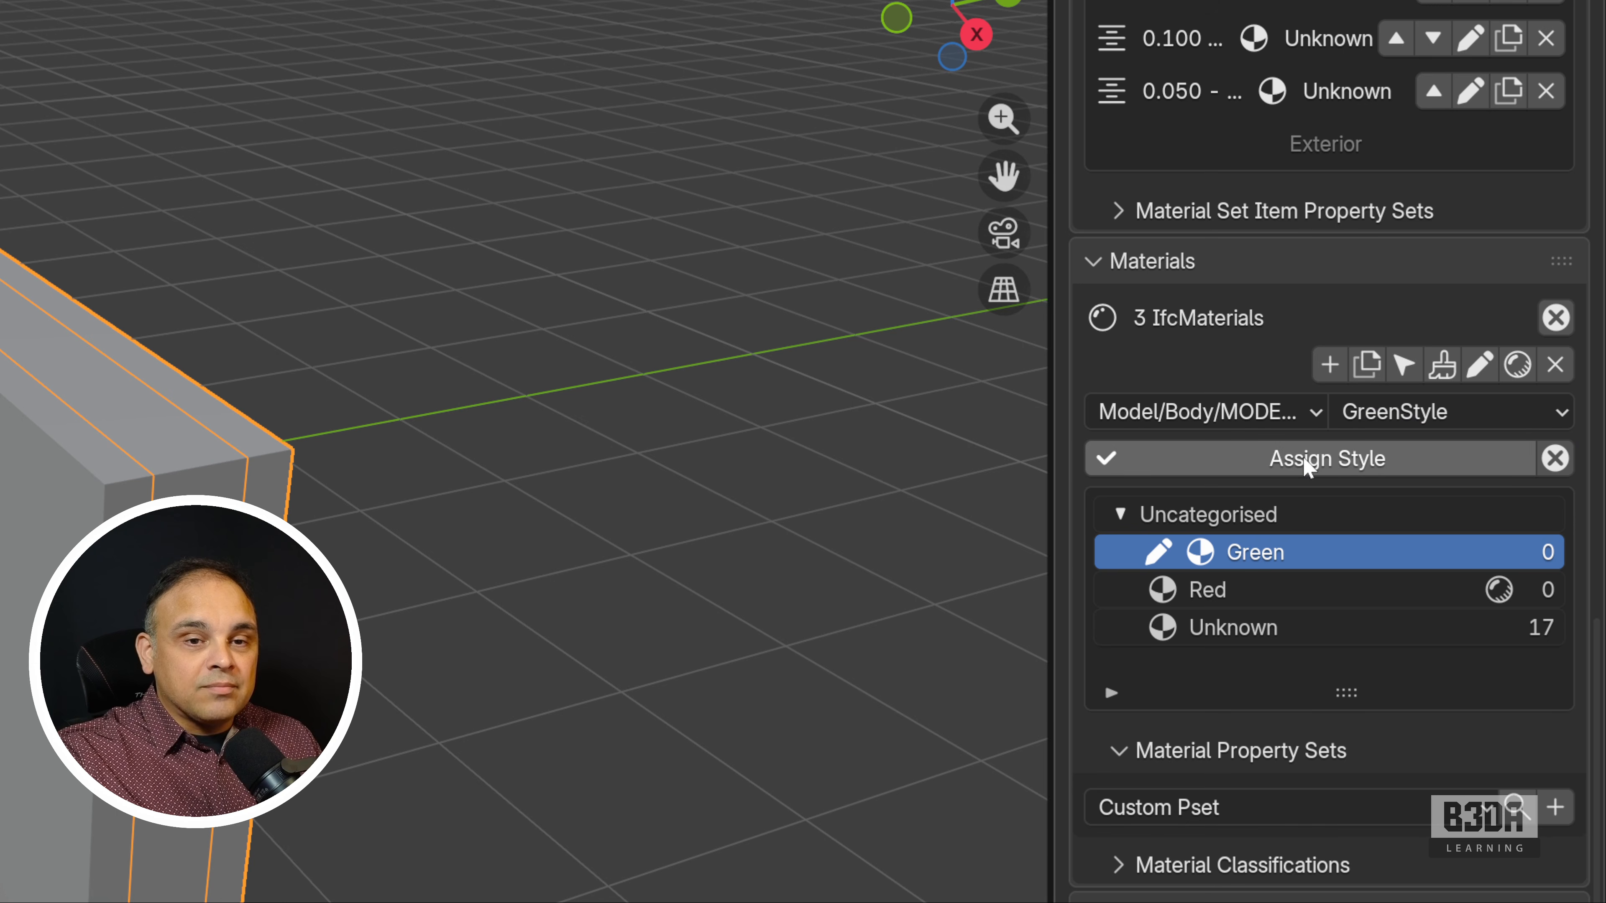
pyautogui.click(1345, 463)
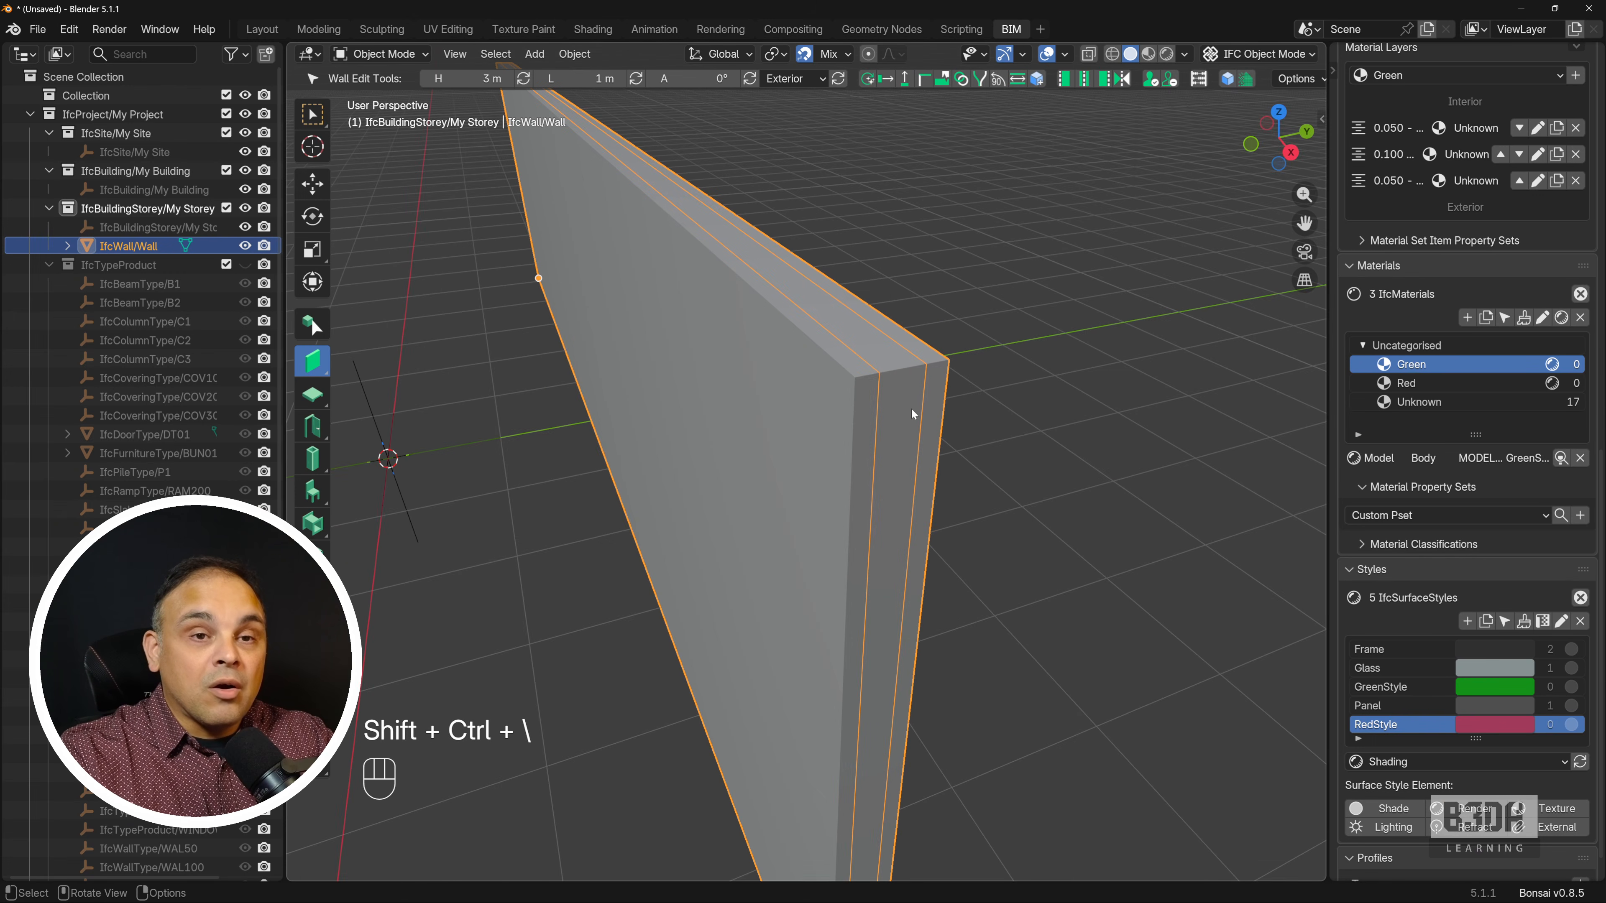
# Set the material of the wall's 0.050 m interior layer to Red and save the layer changes
pyautogui.scroll(5, 1492, 464)
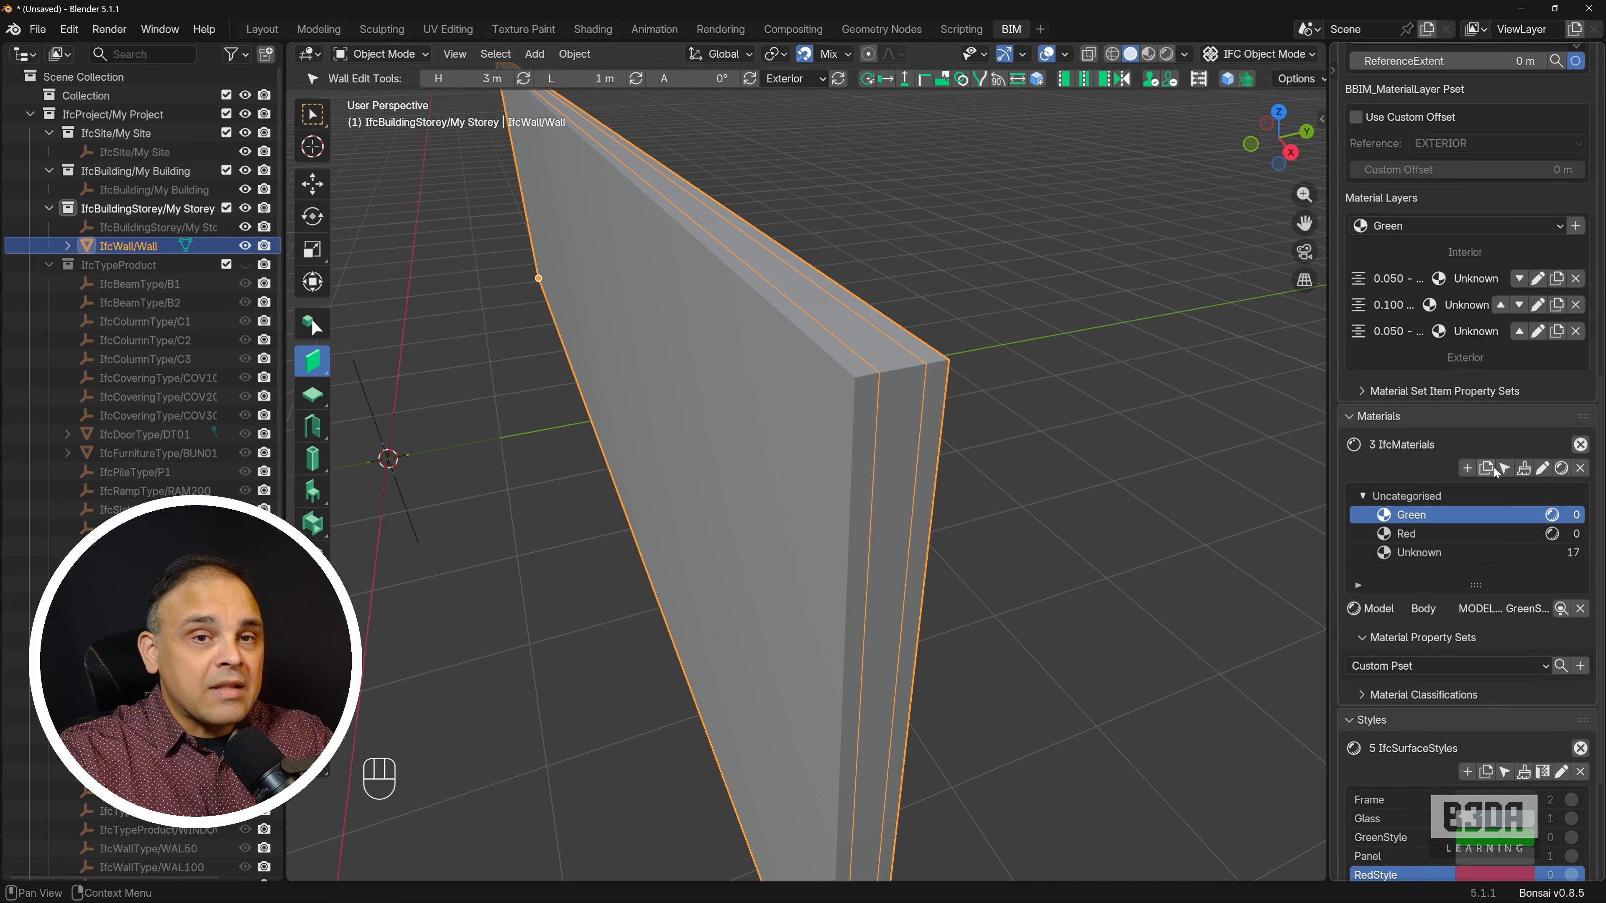
pyautogui.scroll(1, 1480, 462)
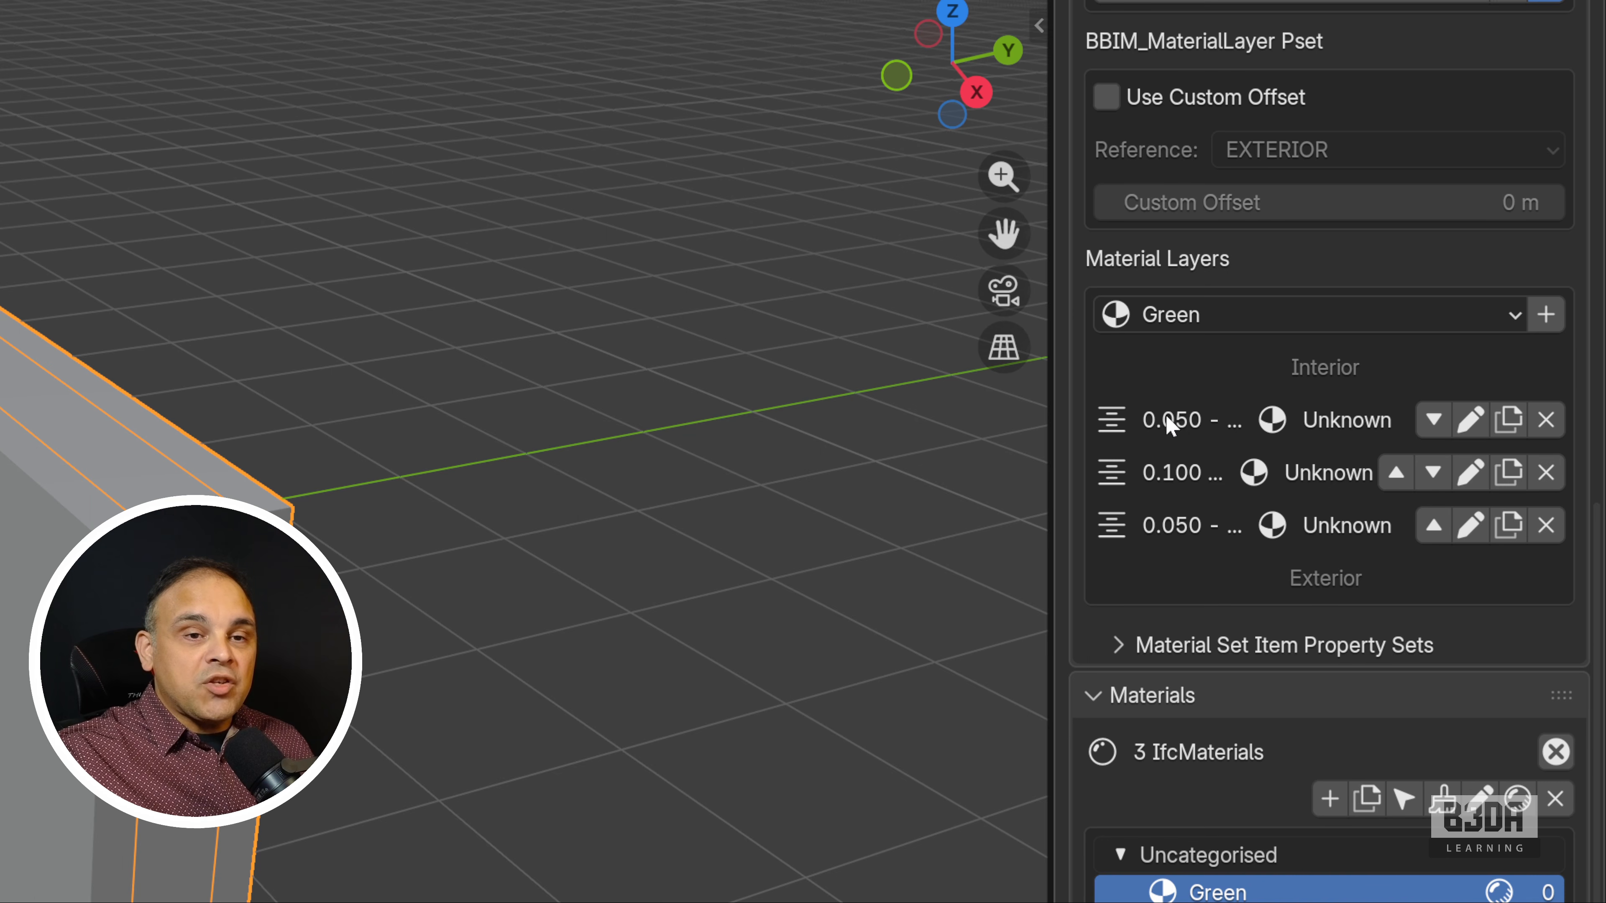
pyautogui.click(1471, 420)
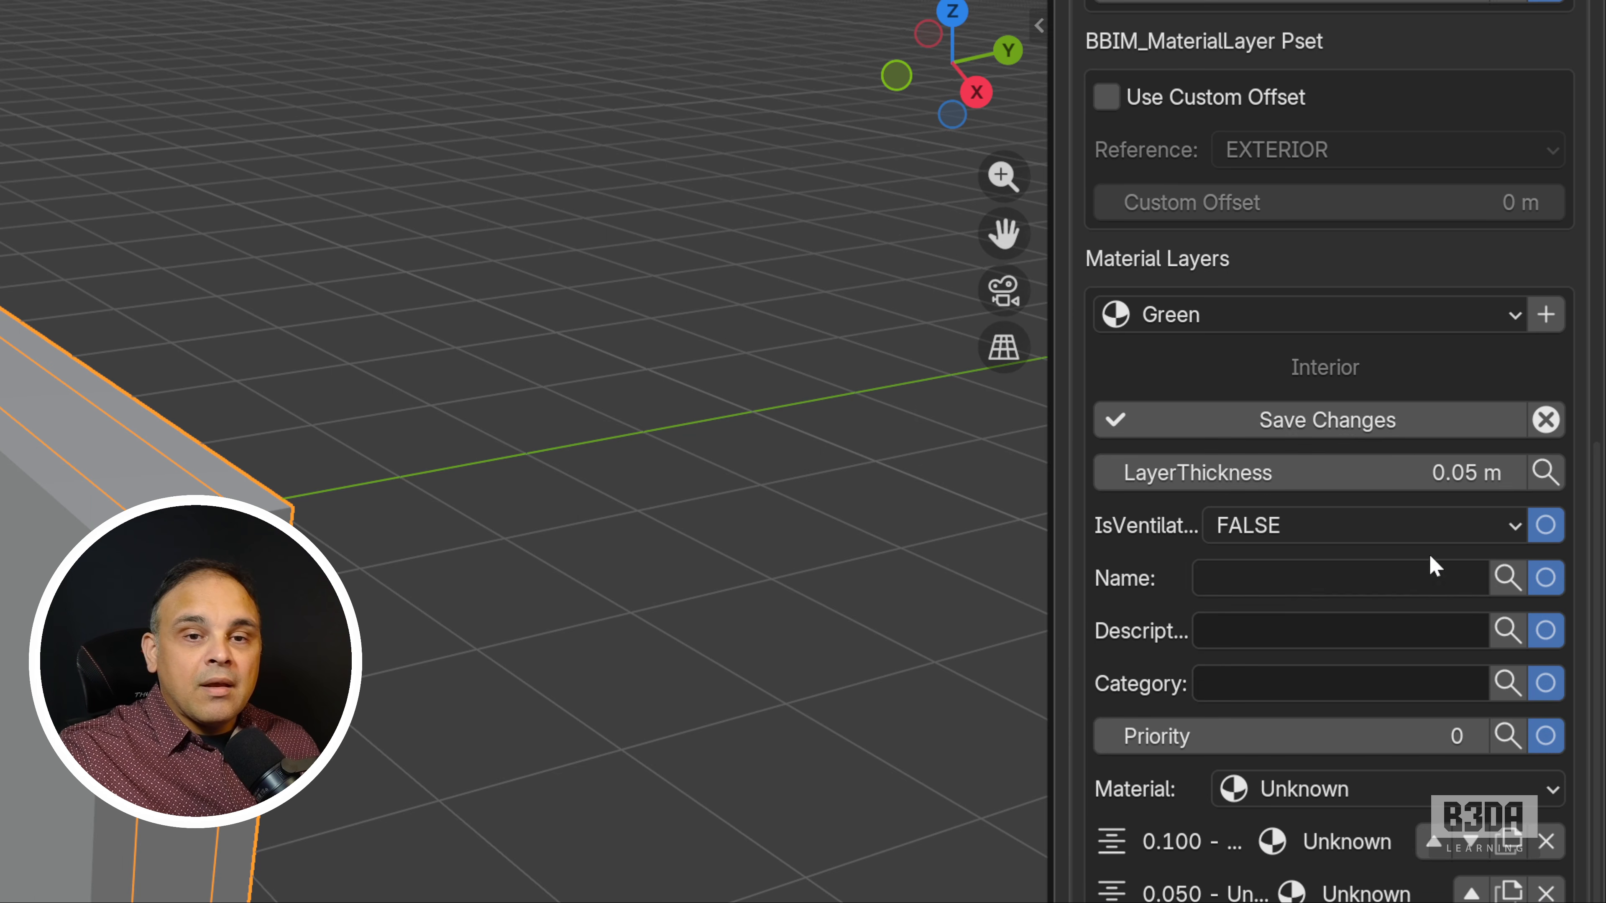
pyautogui.scroll(-5, 1388, 609)
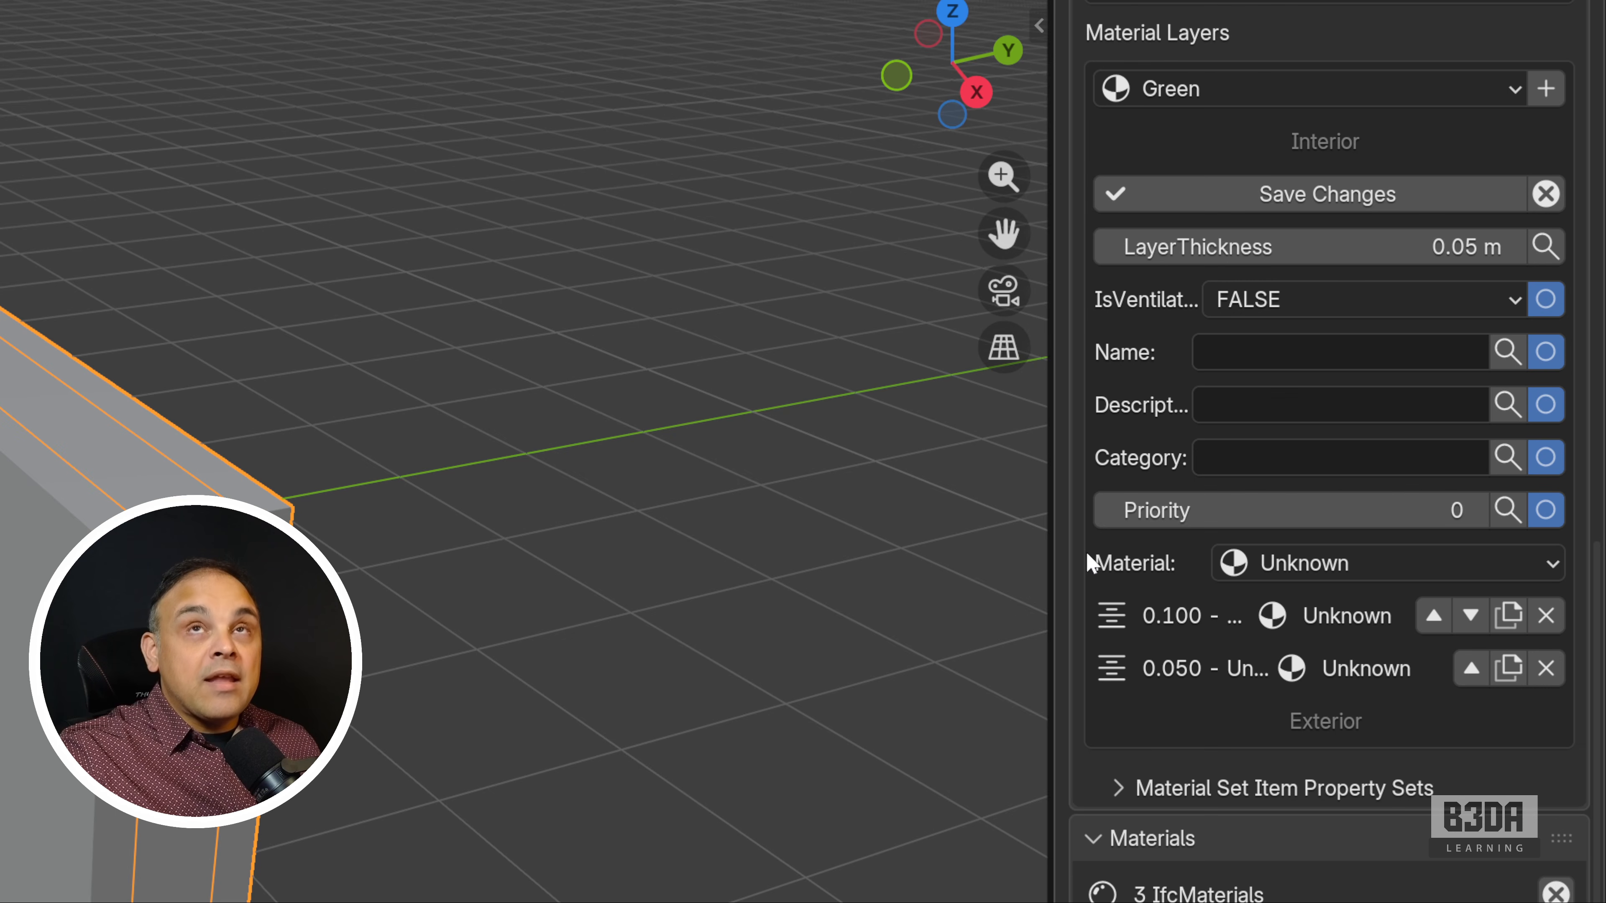
pyautogui.click(1385, 573)
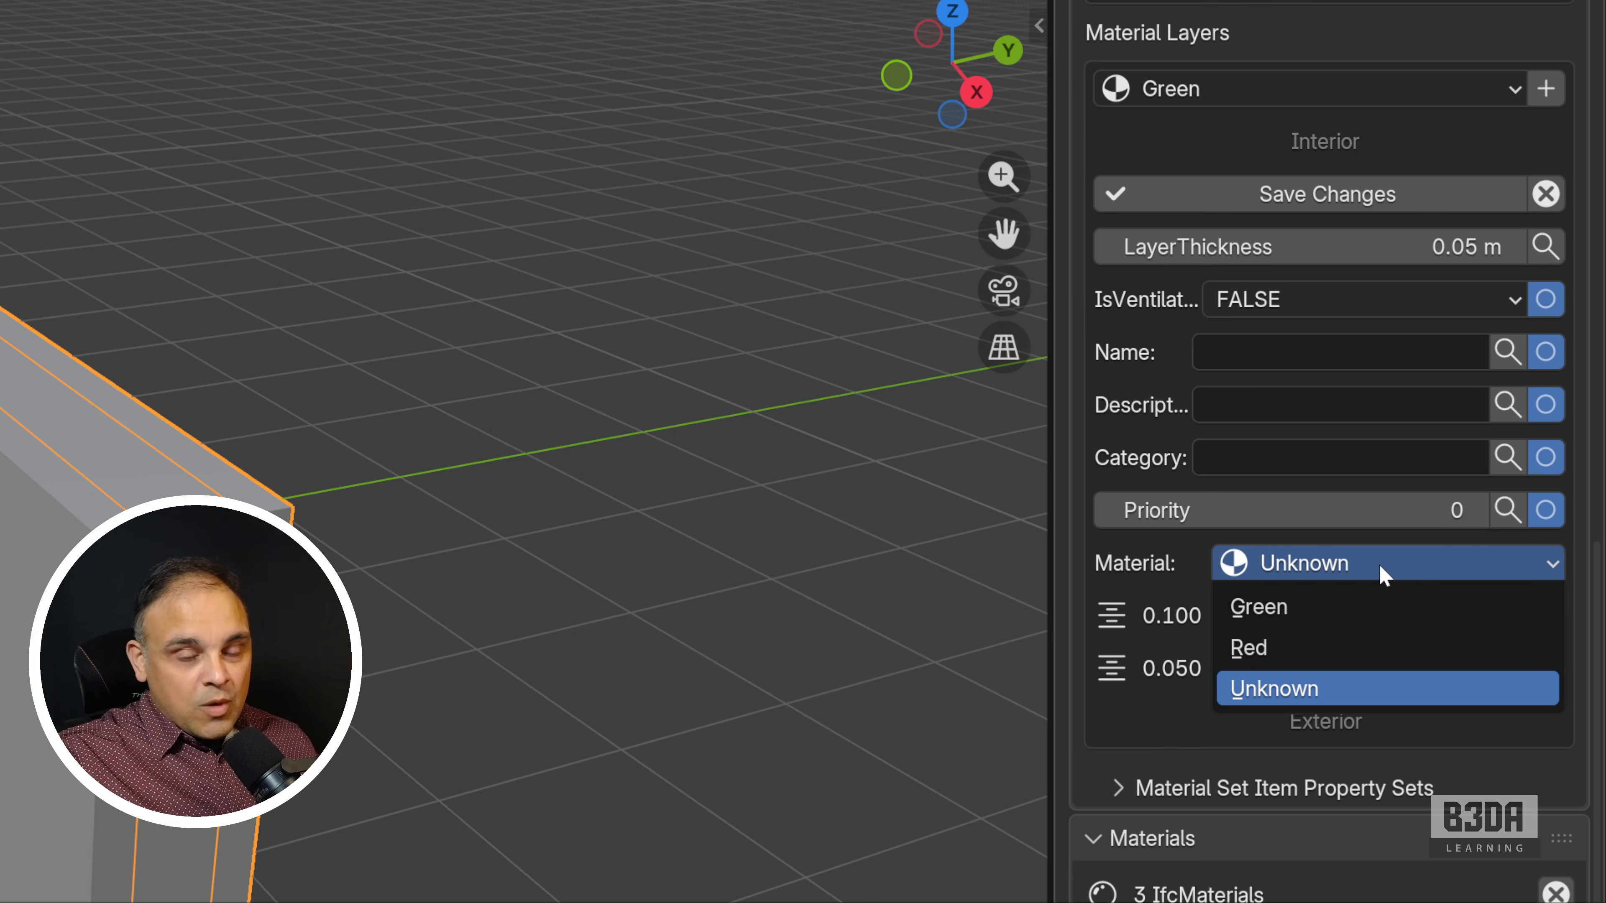
pyautogui.click(1357, 649)
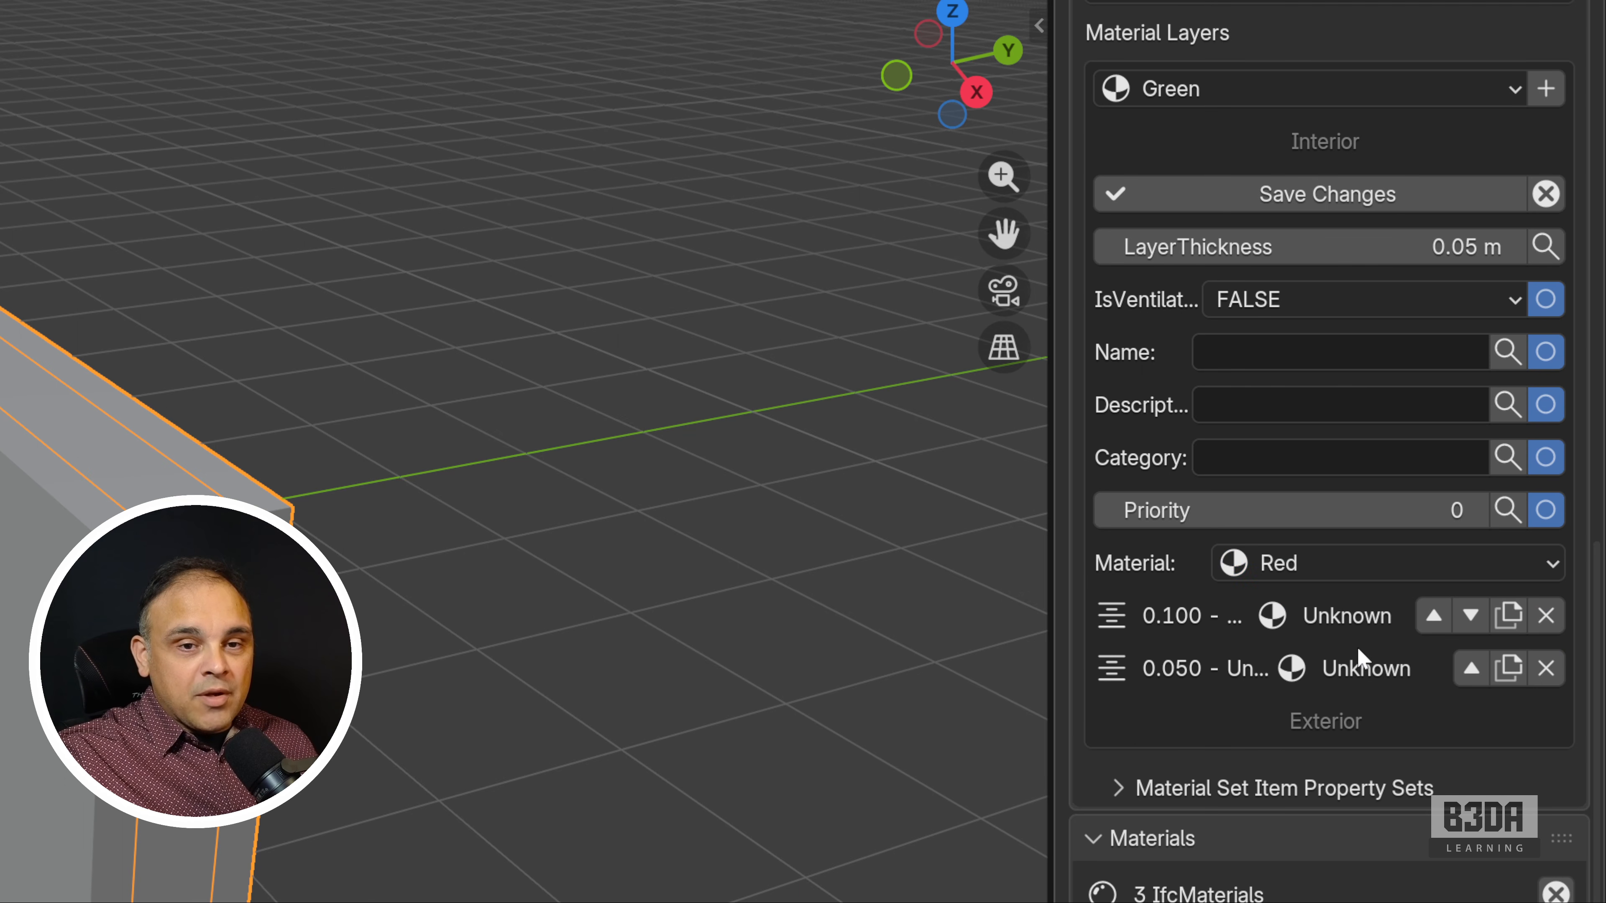
pyautogui.click(1363, 204)
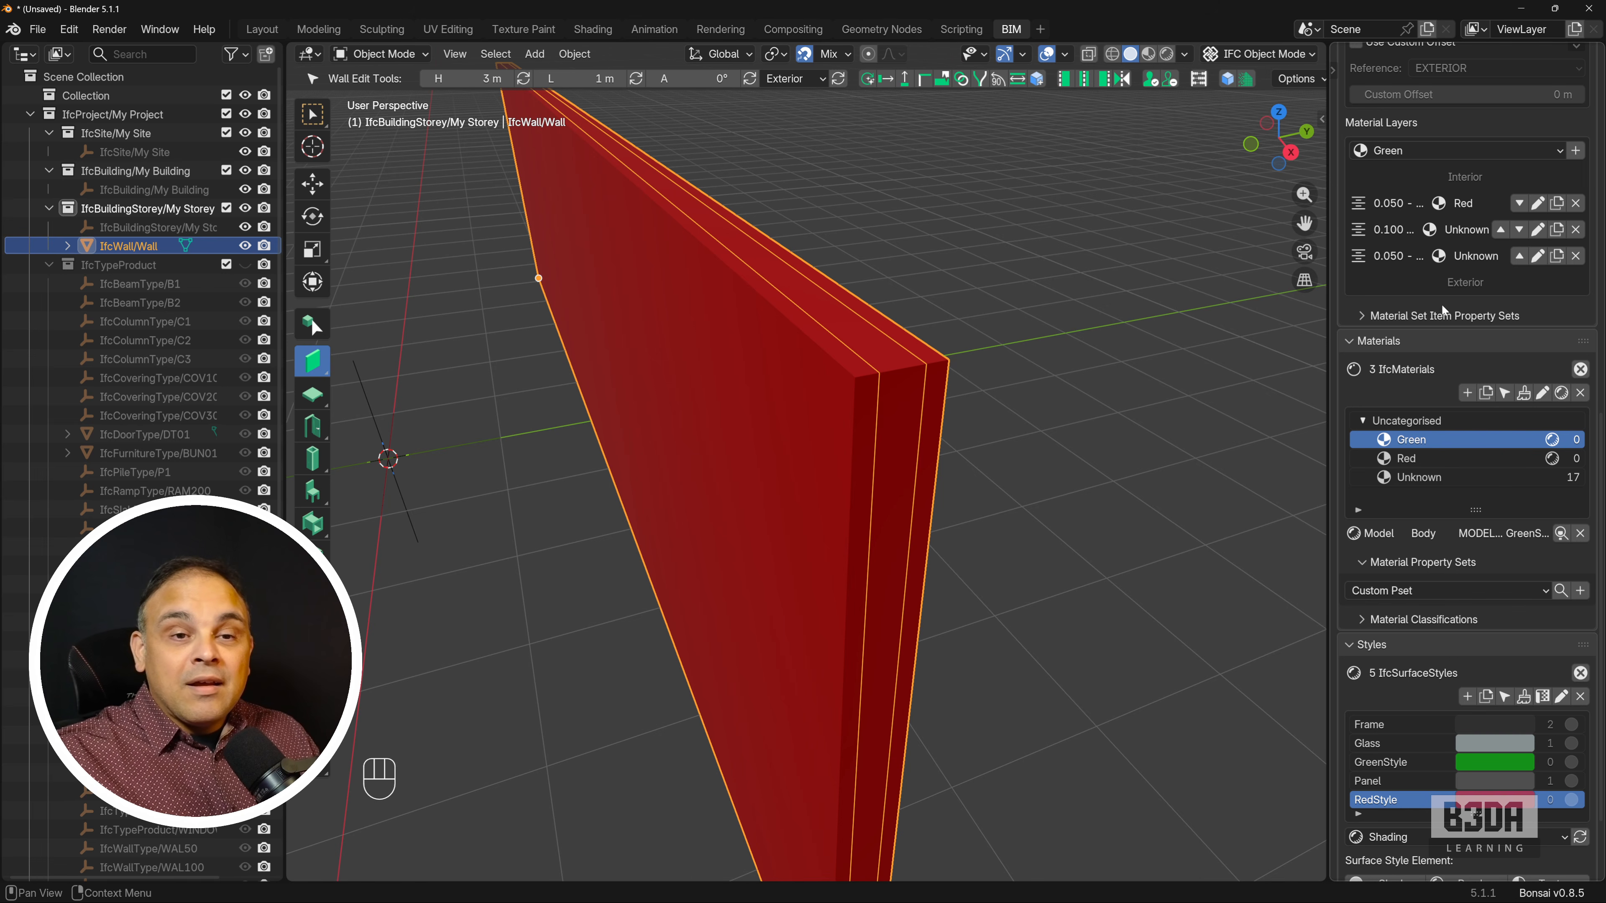
# Set the material of the wall's middle 0.1 m layer to Green and save the layer changes
pyautogui.click(1538, 233)
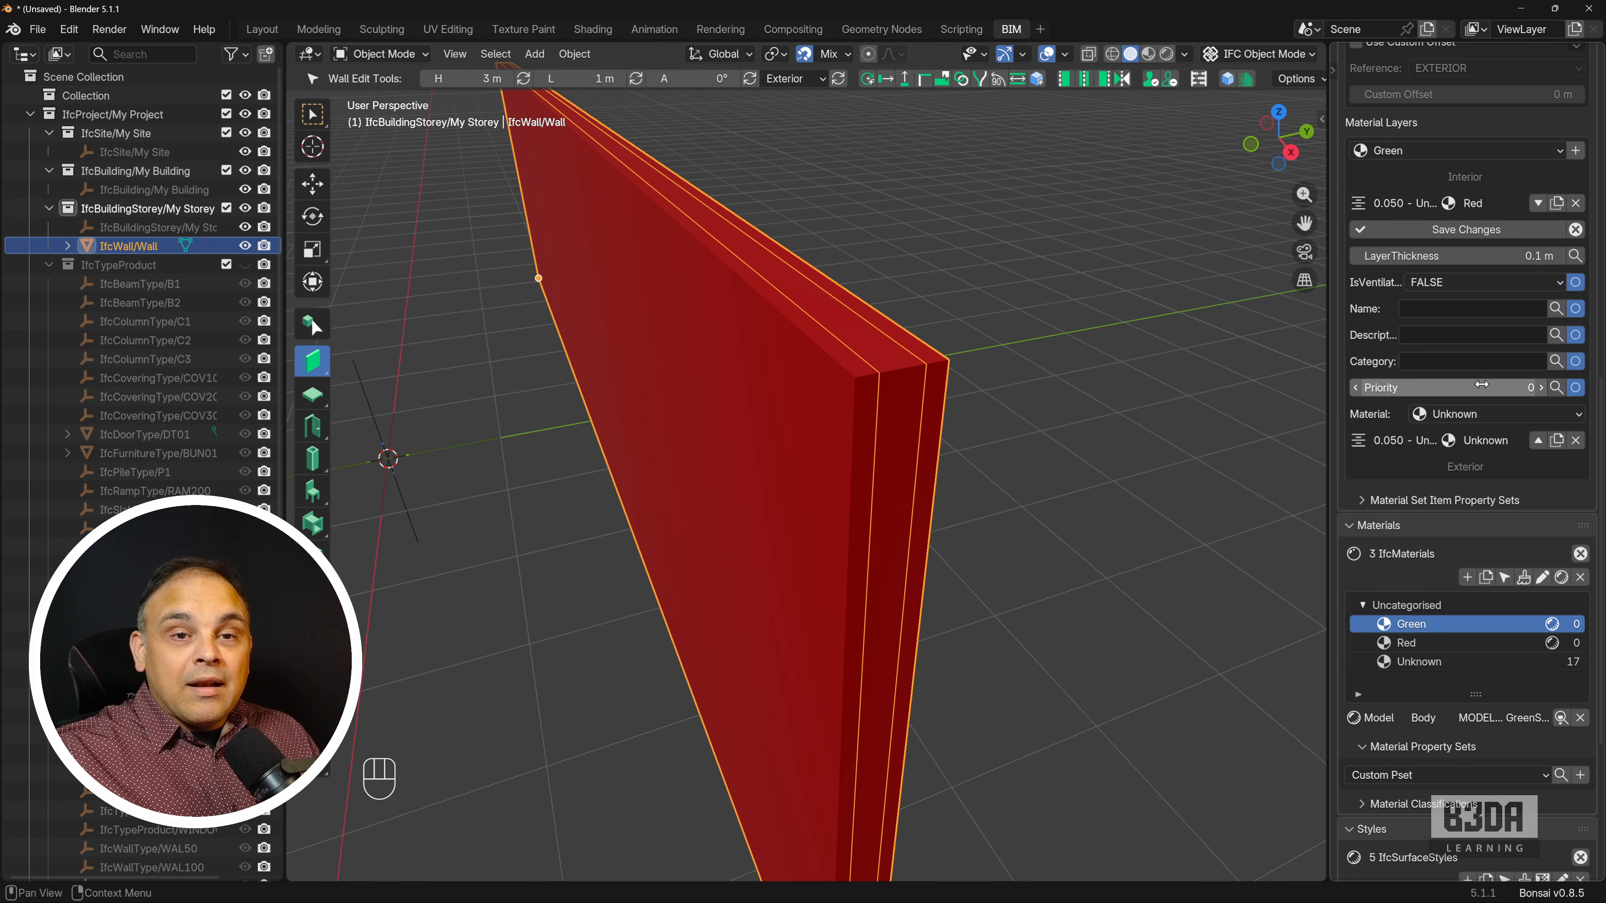
pyautogui.hotkey('ctrl', 'shift', '\\')
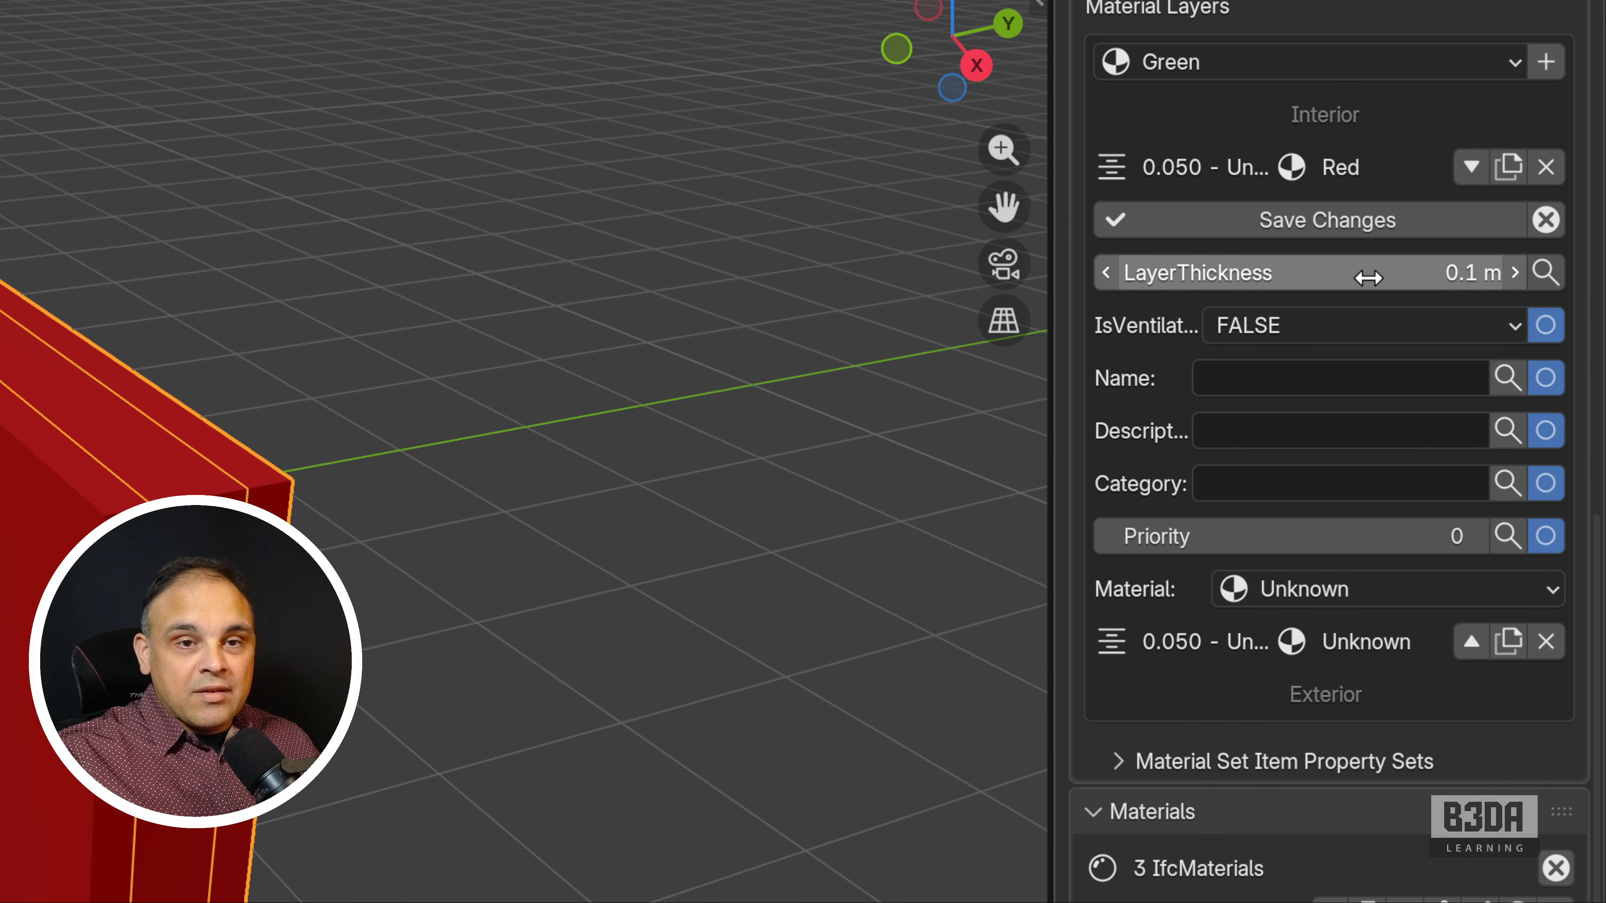
pyautogui.click(1410, 586)
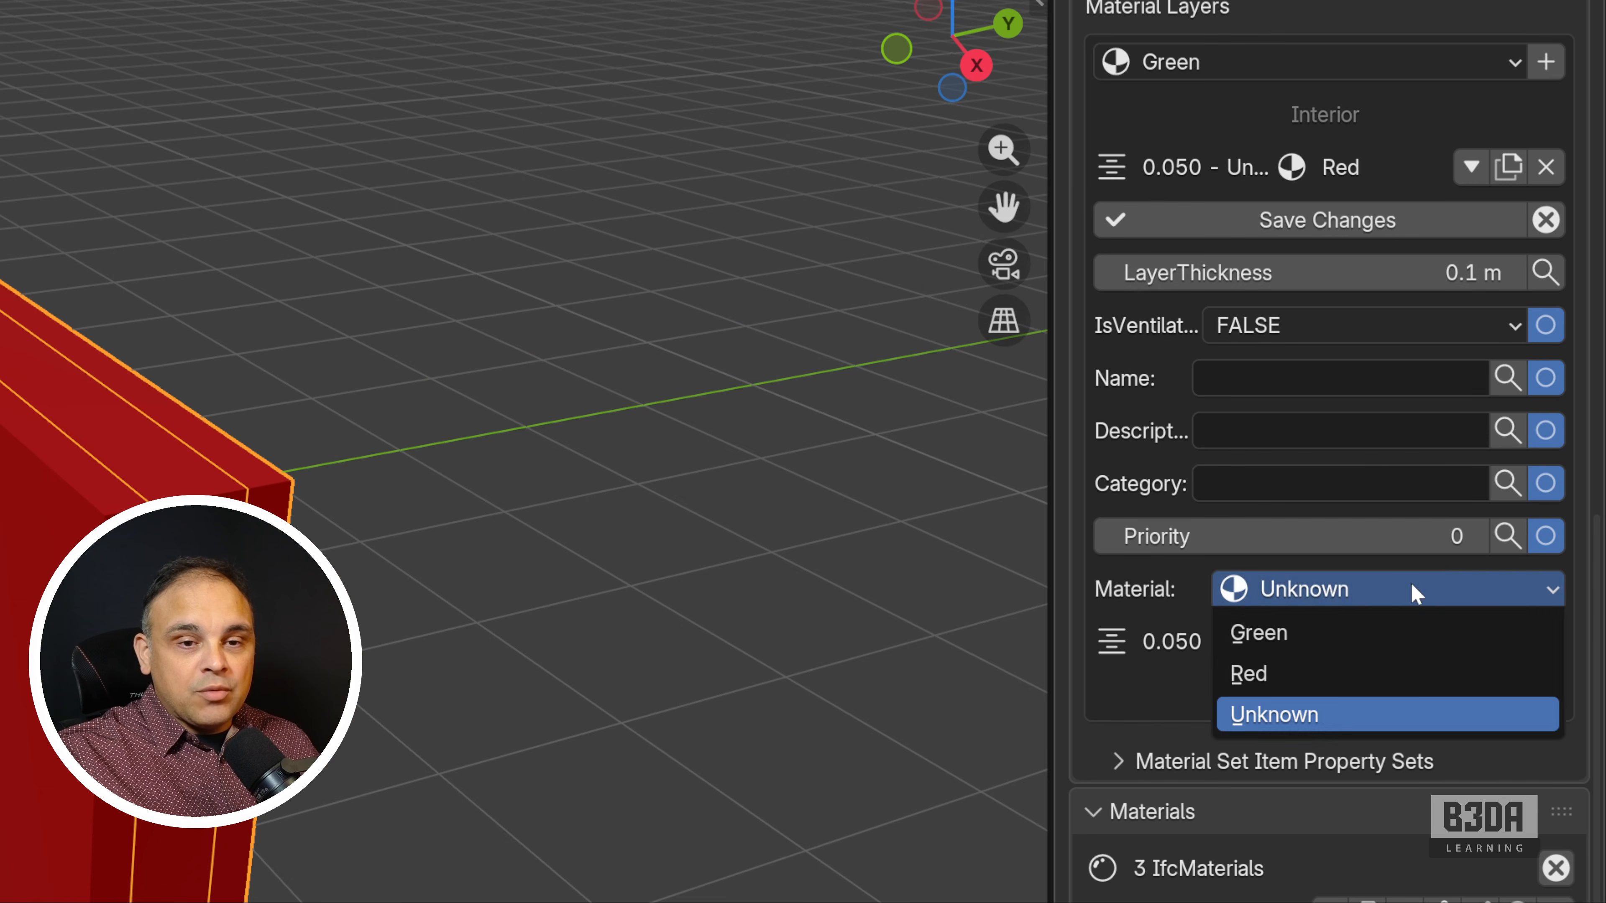
pyautogui.click(1398, 634)
pyautogui.click(1353, 225)
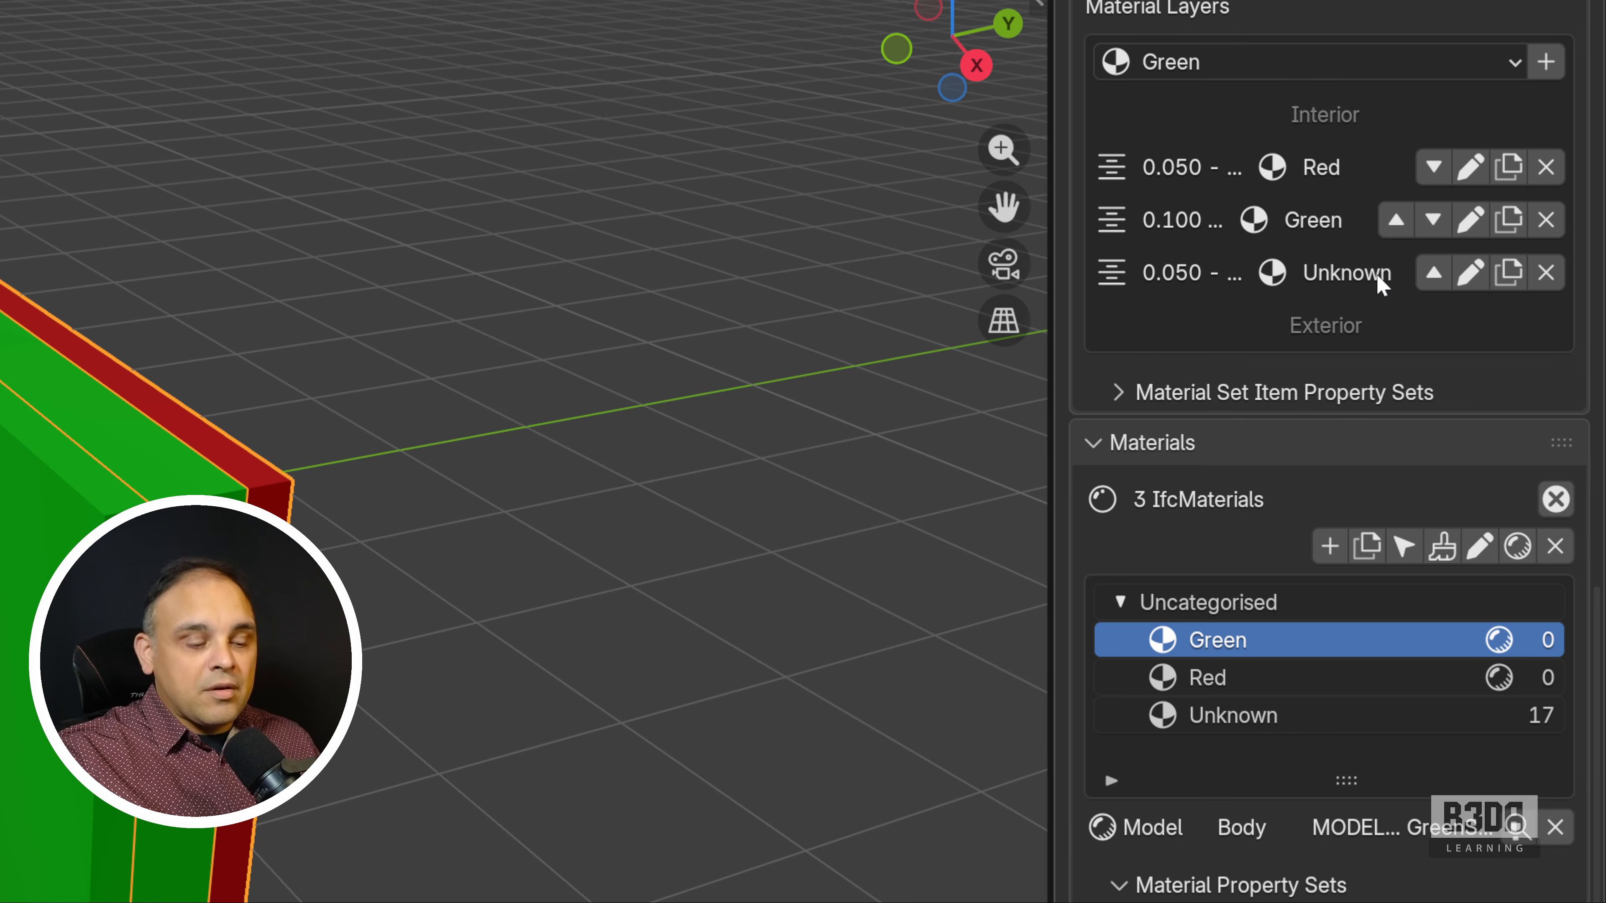
# Set the material of the wall's 0.05 m exterior layer to Red and save the layer changes
pyautogui.click(1470, 273)
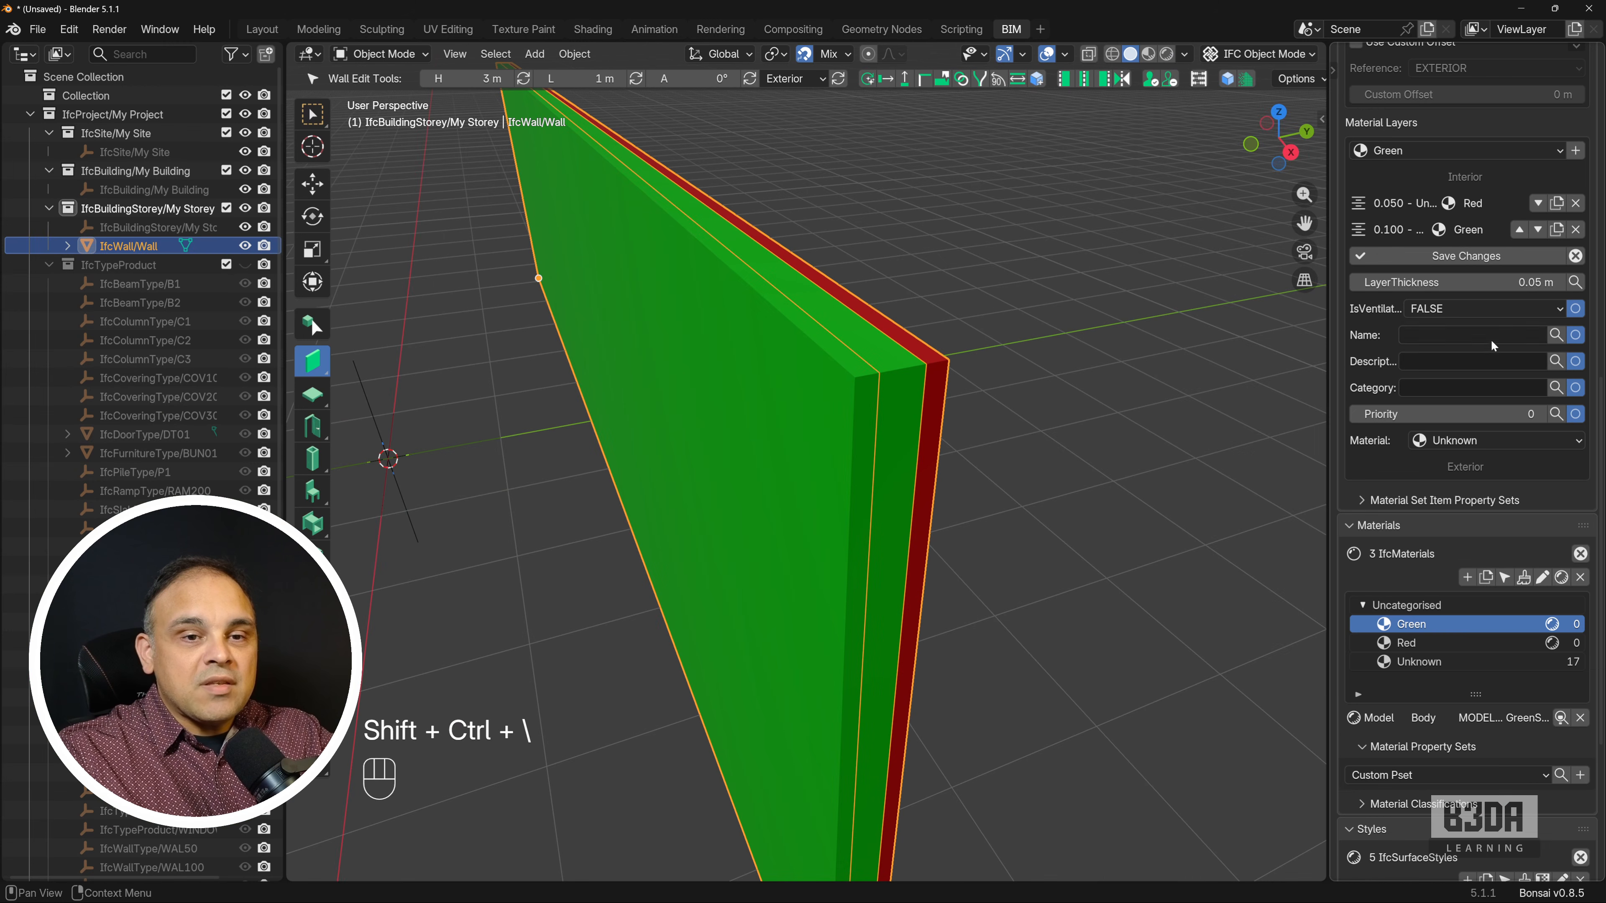
pyautogui.click(1485, 439)
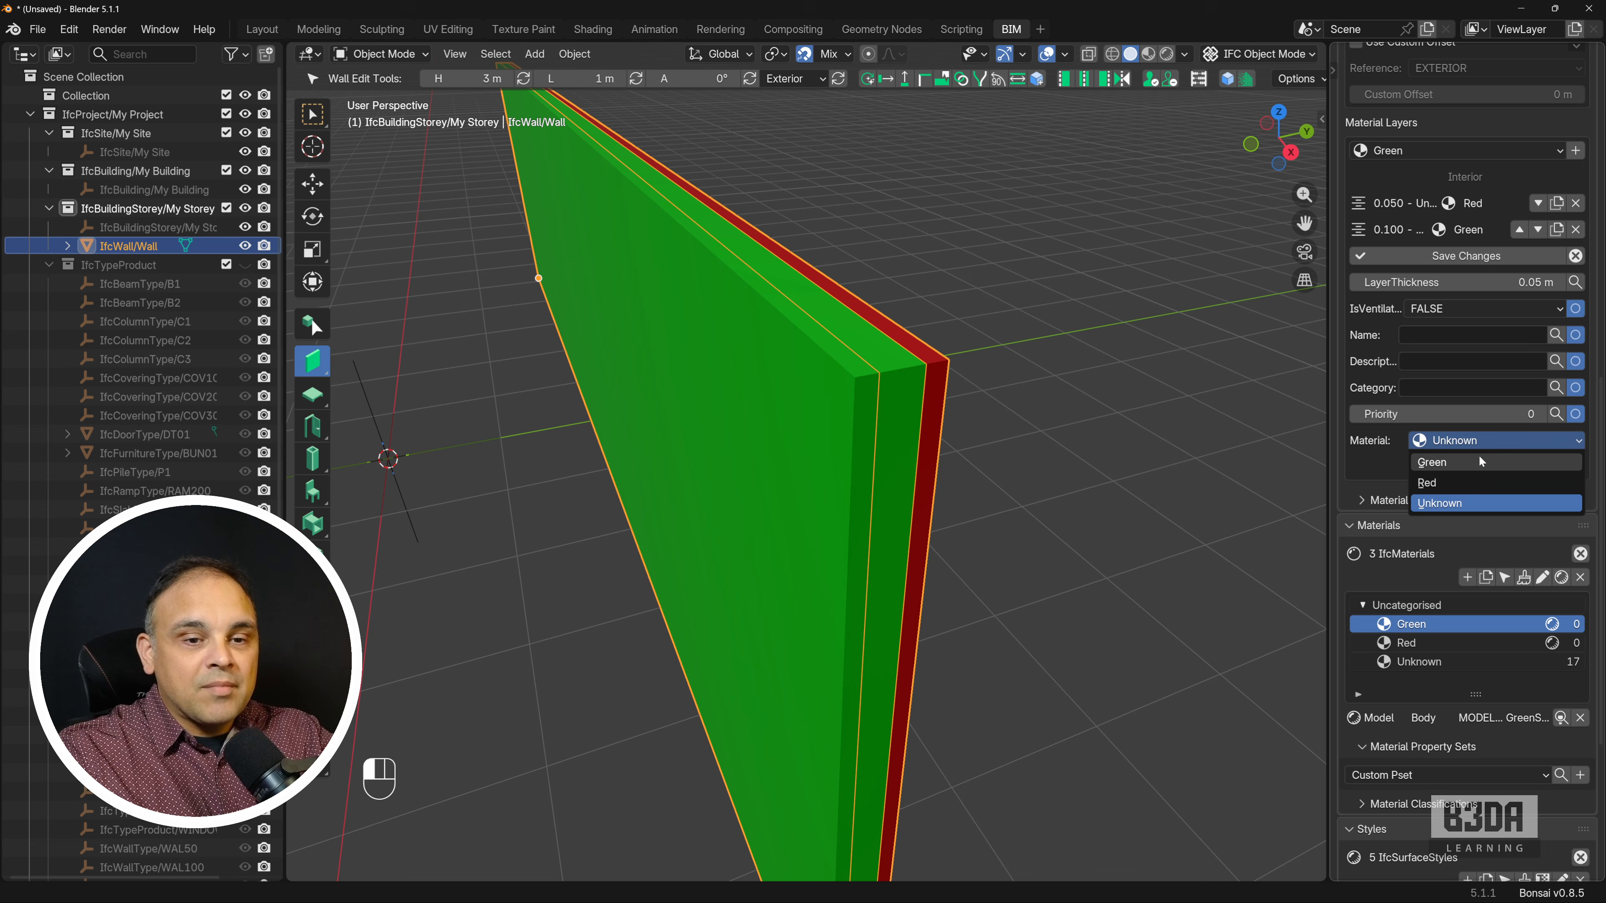
pyautogui.click(1470, 483)
pyautogui.click(1472, 255)
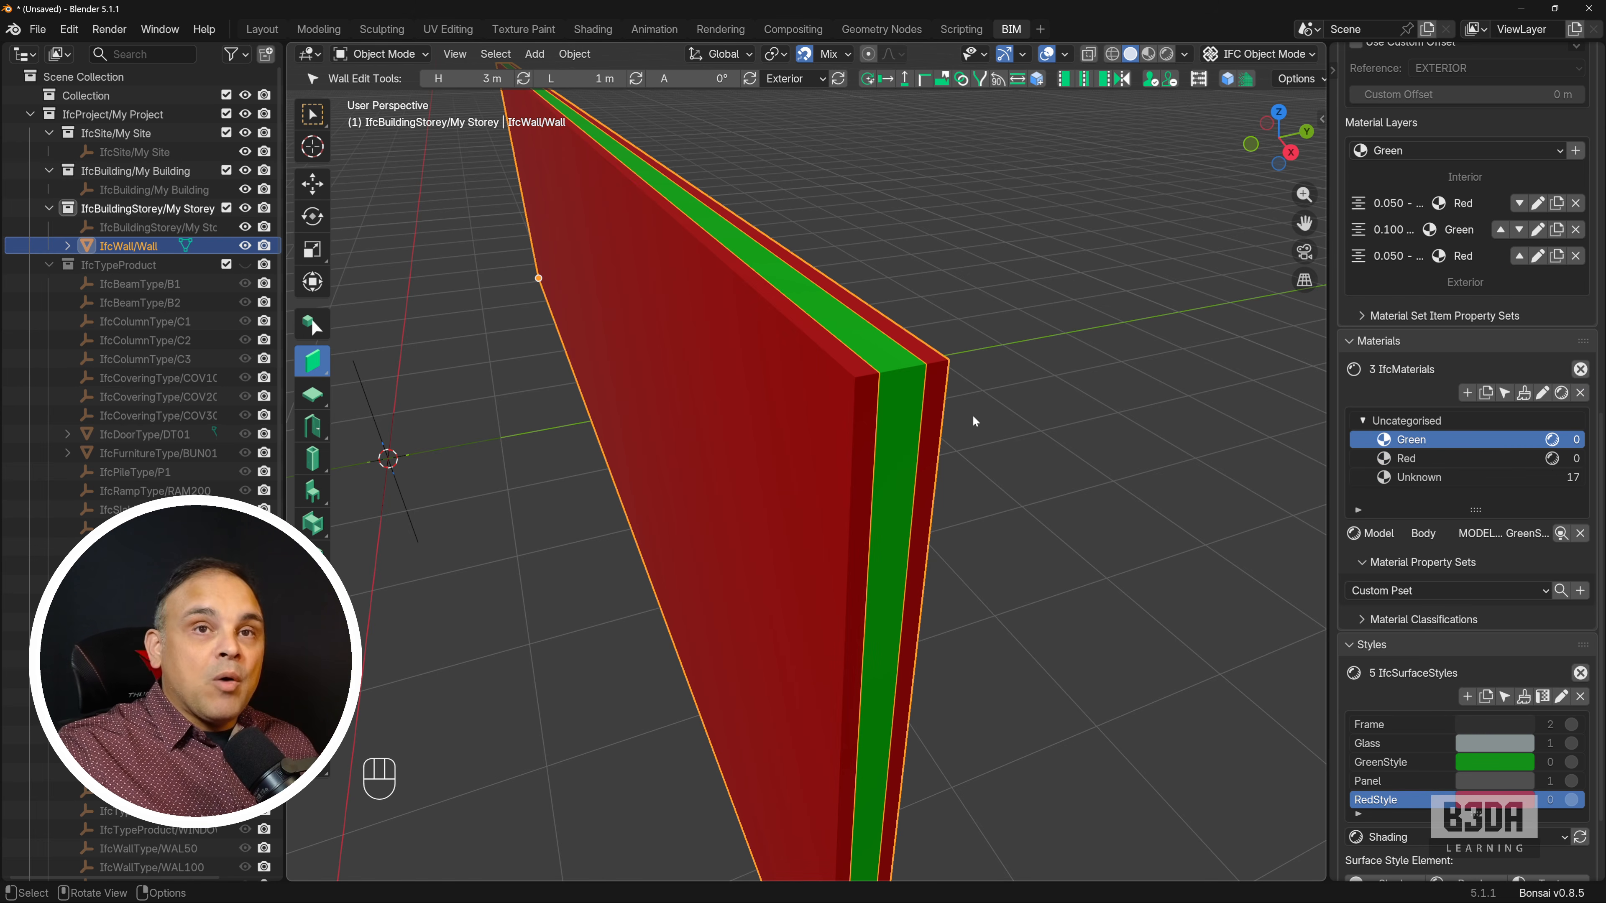
# Draw a chain of four connected WAL100 walls beside the existing wall, about 4.4, 5.9, 4.2 and 1.5 m long
pyautogui.moveTo(973, 417); pyautogui.dragTo(788, 471, button='middle')
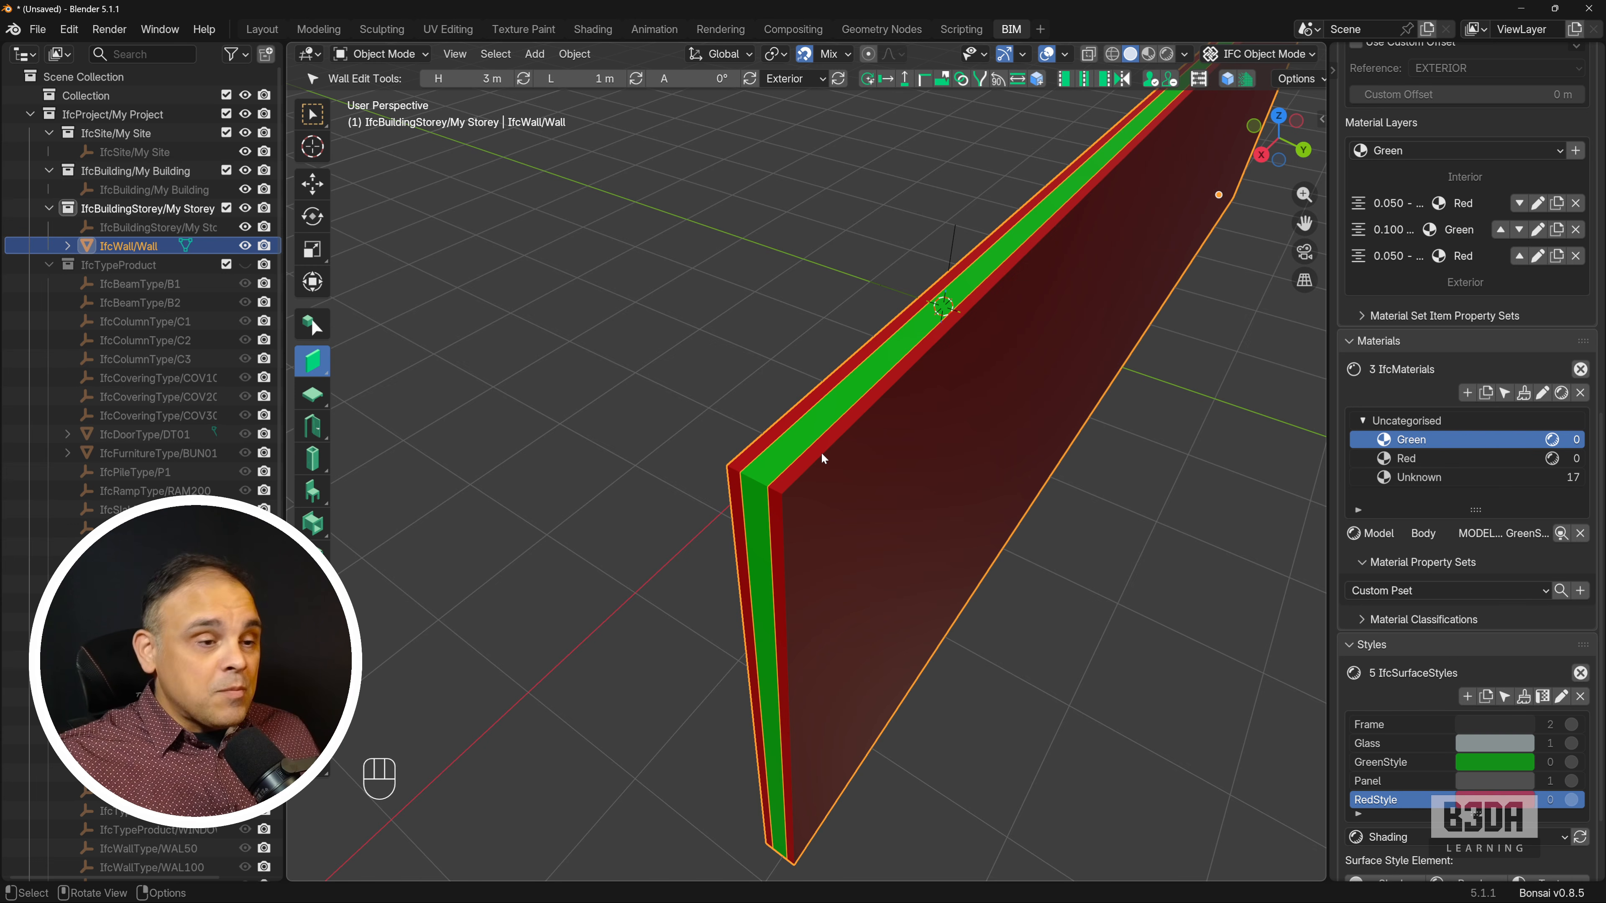
pyautogui.moveTo(809, 455); pyautogui.dragTo(746, 513, button='middle')
pyautogui.moveTo(822, 473); pyautogui.dragTo(754, 484, button='middle')
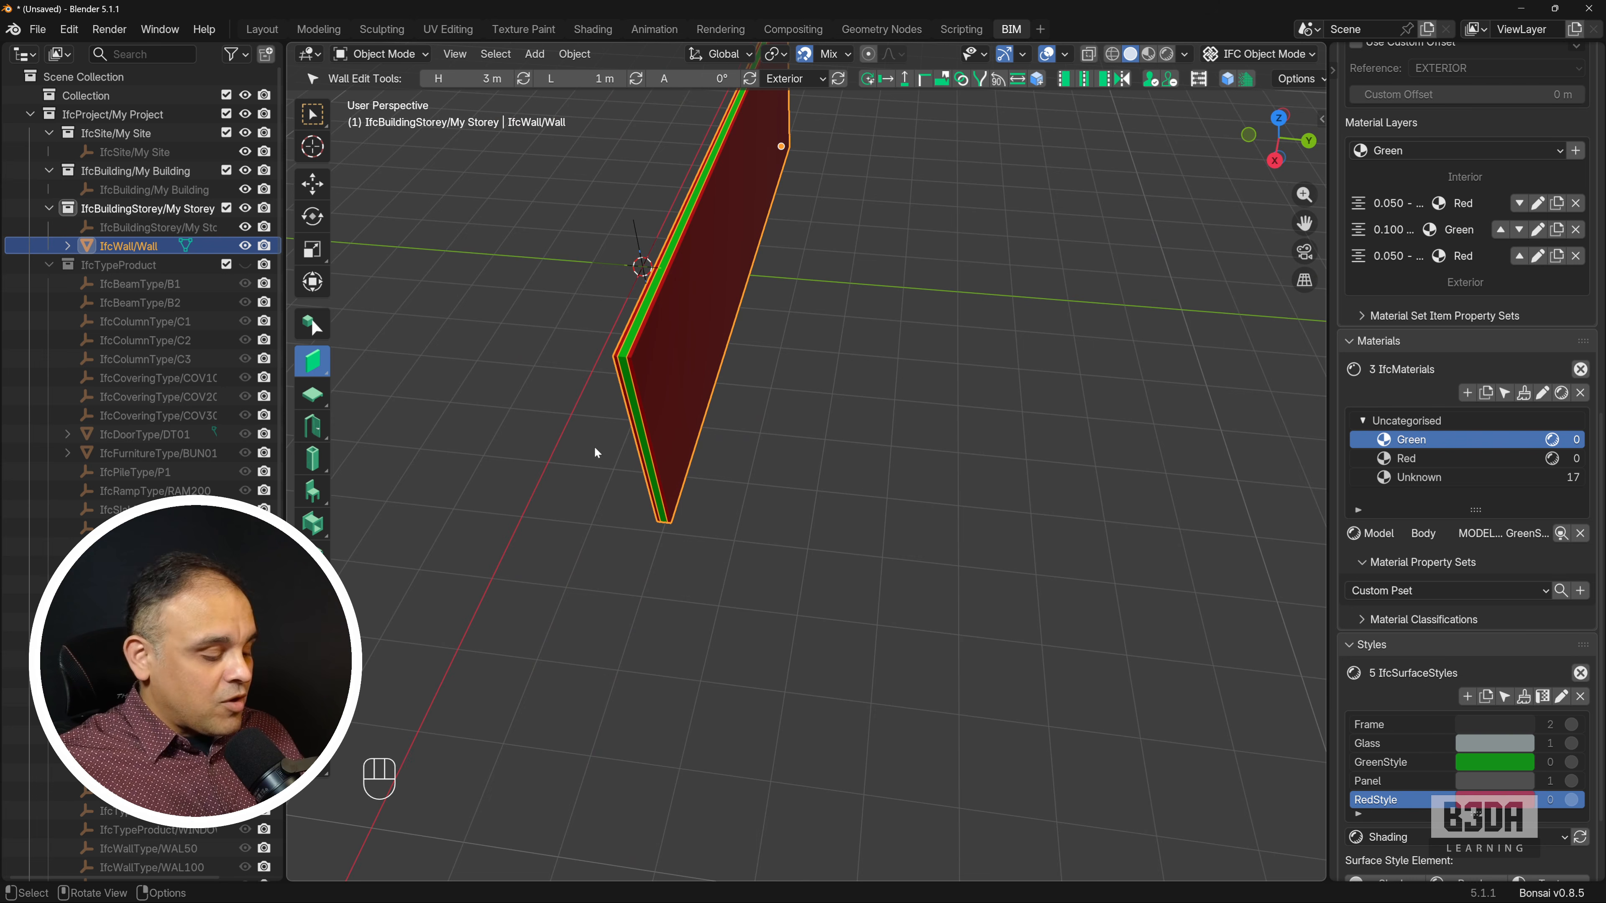
pyautogui.hotkey('shift', 'a')
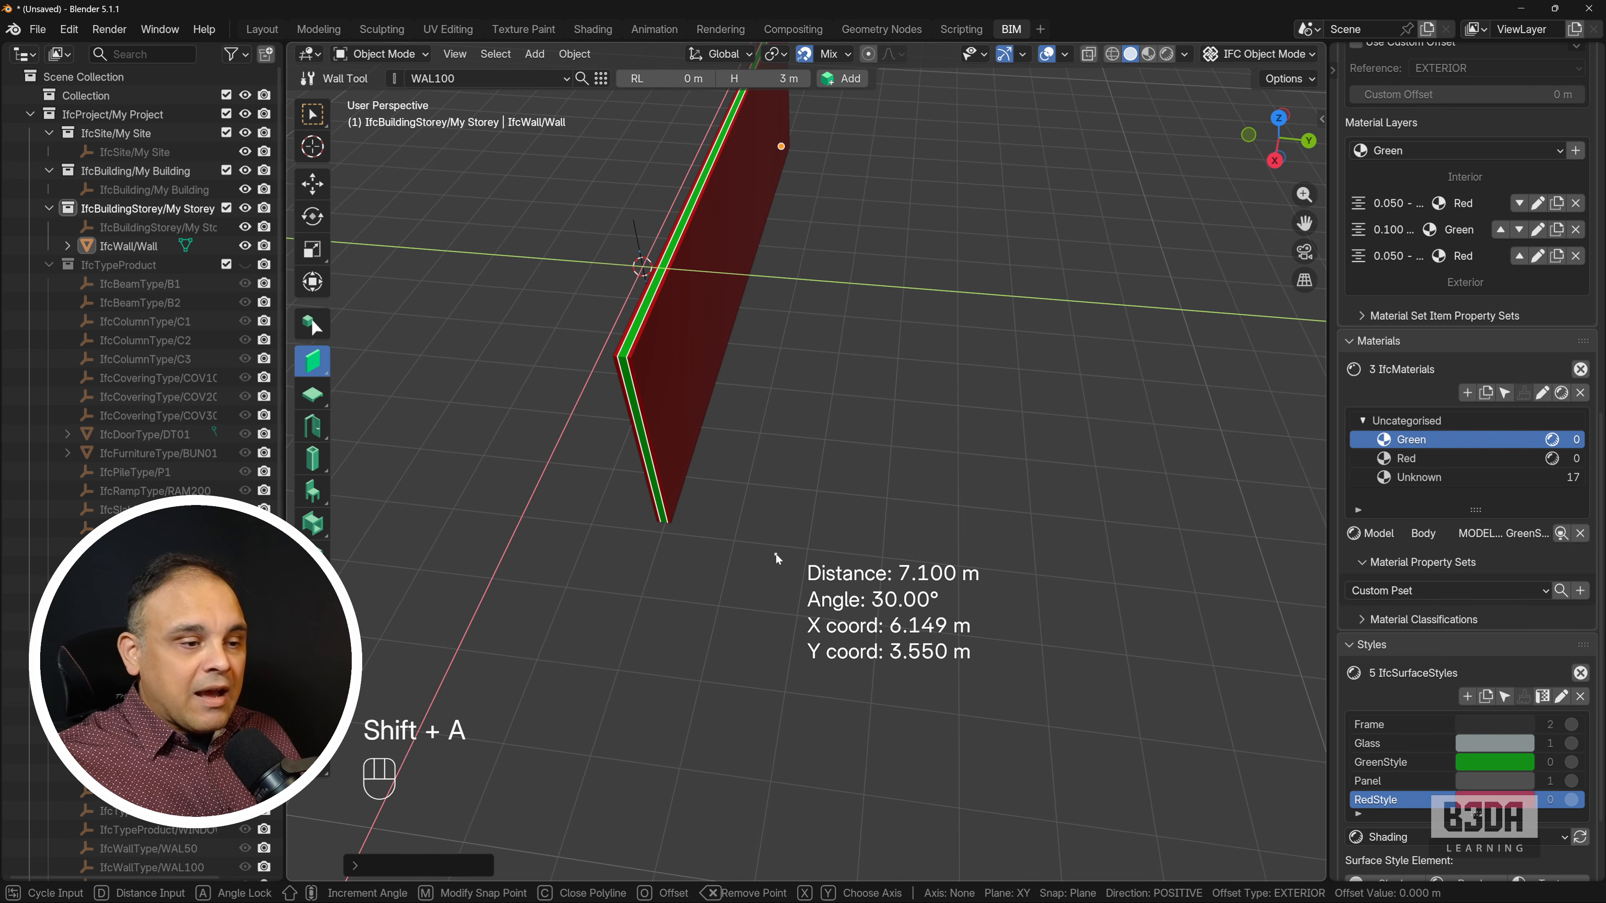
pyautogui.click(772, 555)
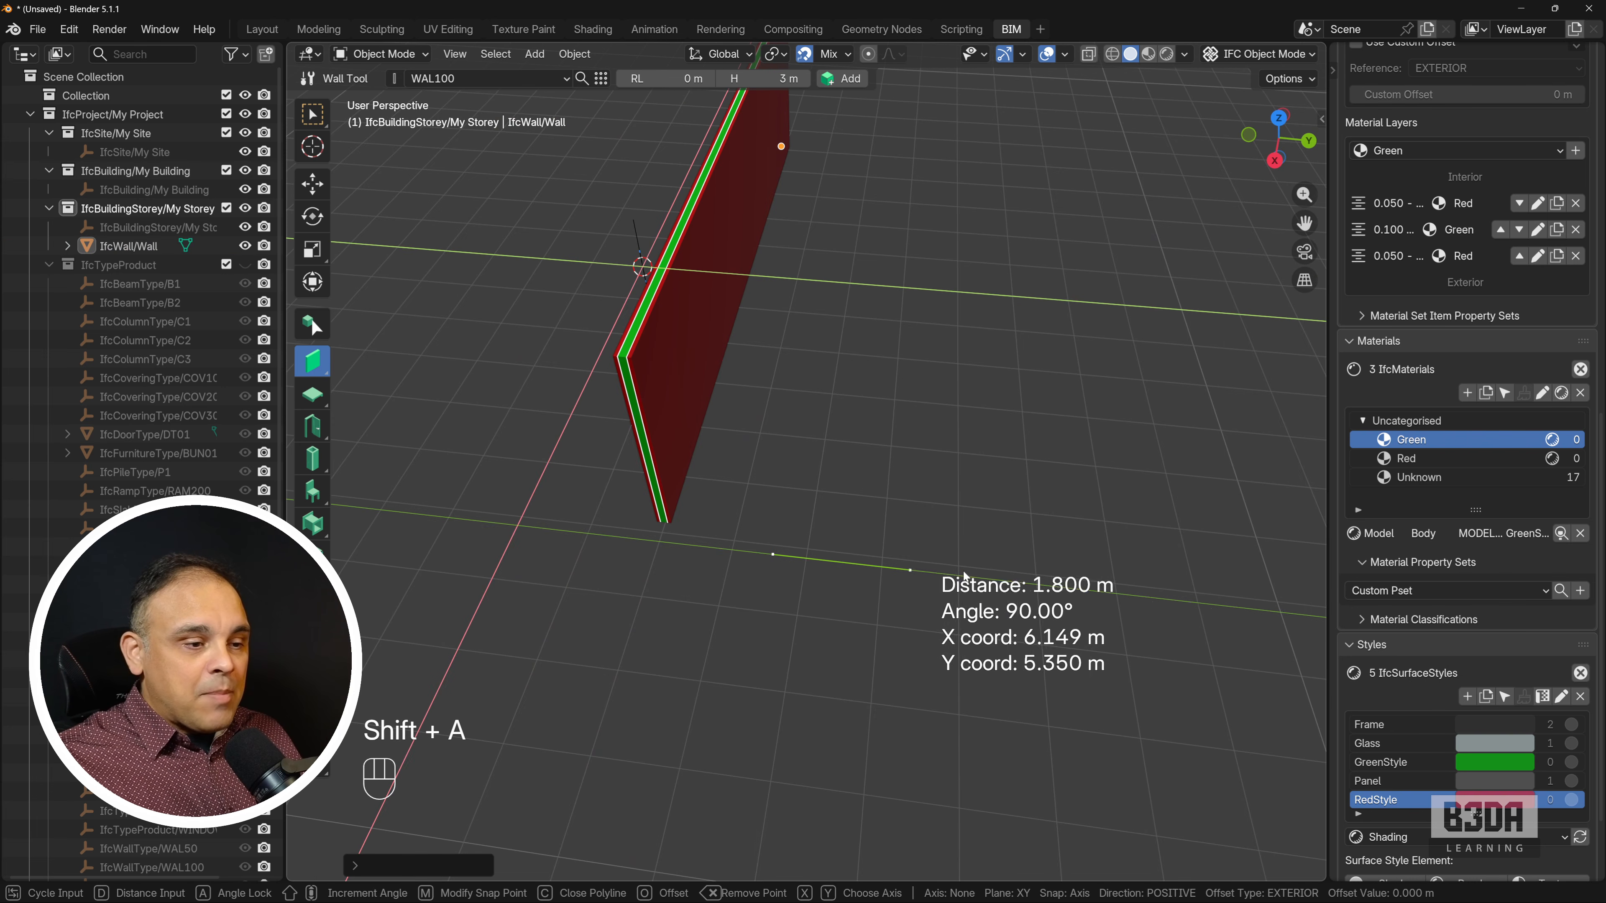
pyautogui.click(1112, 591)
pyautogui.click(1067, 309)
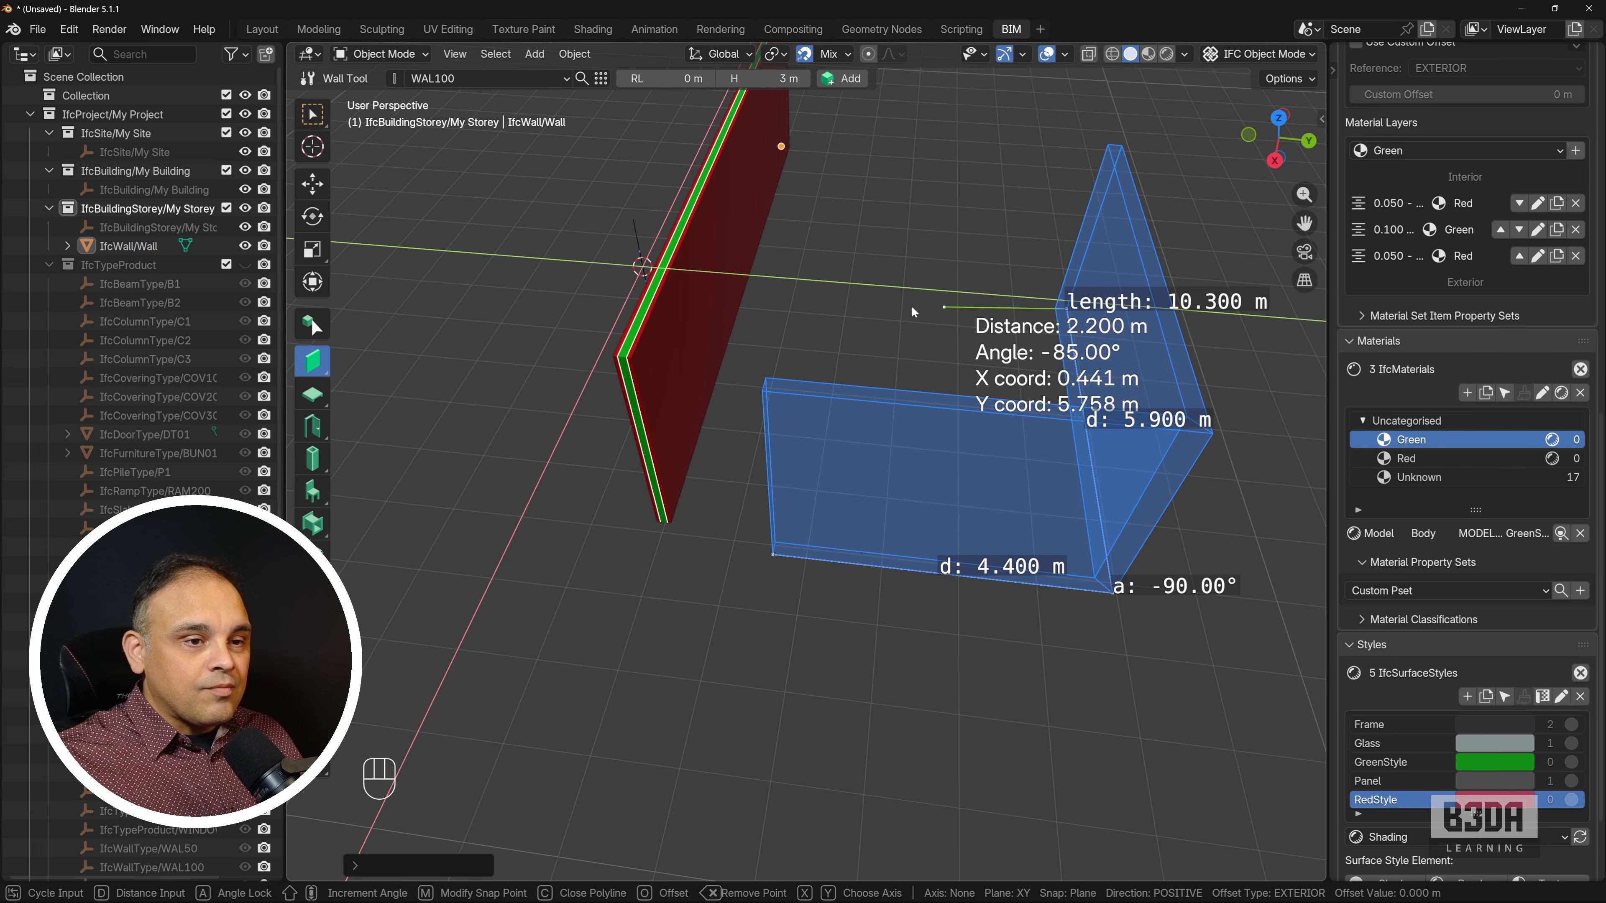
pyautogui.click(835, 295)
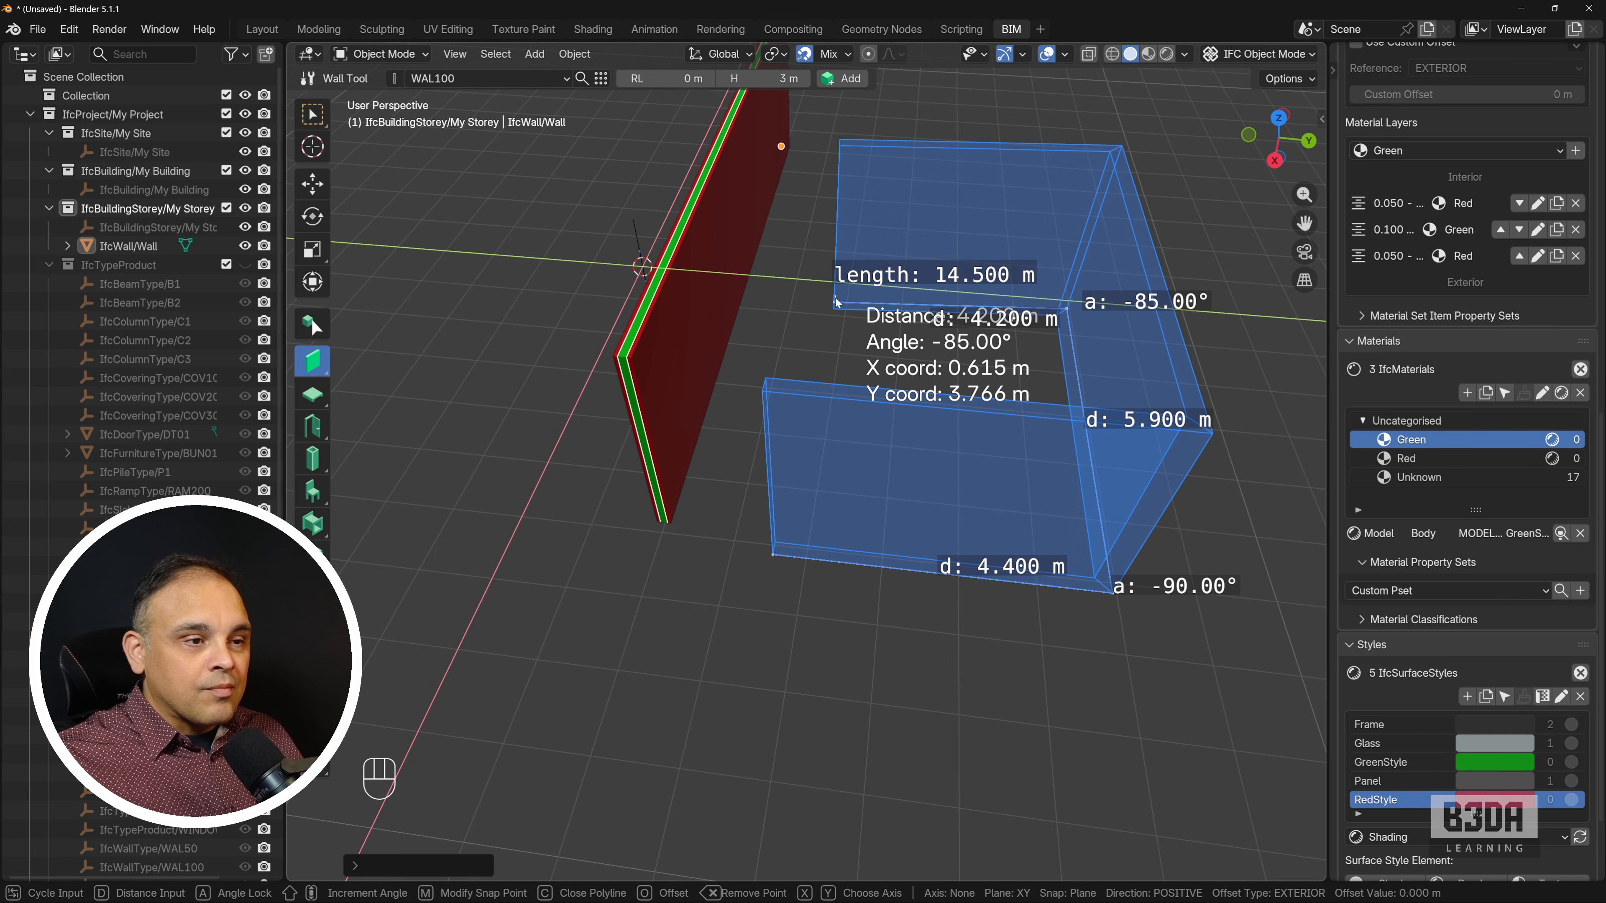
pyautogui.click(859, 355)
pyautogui.press('KP_Enter')
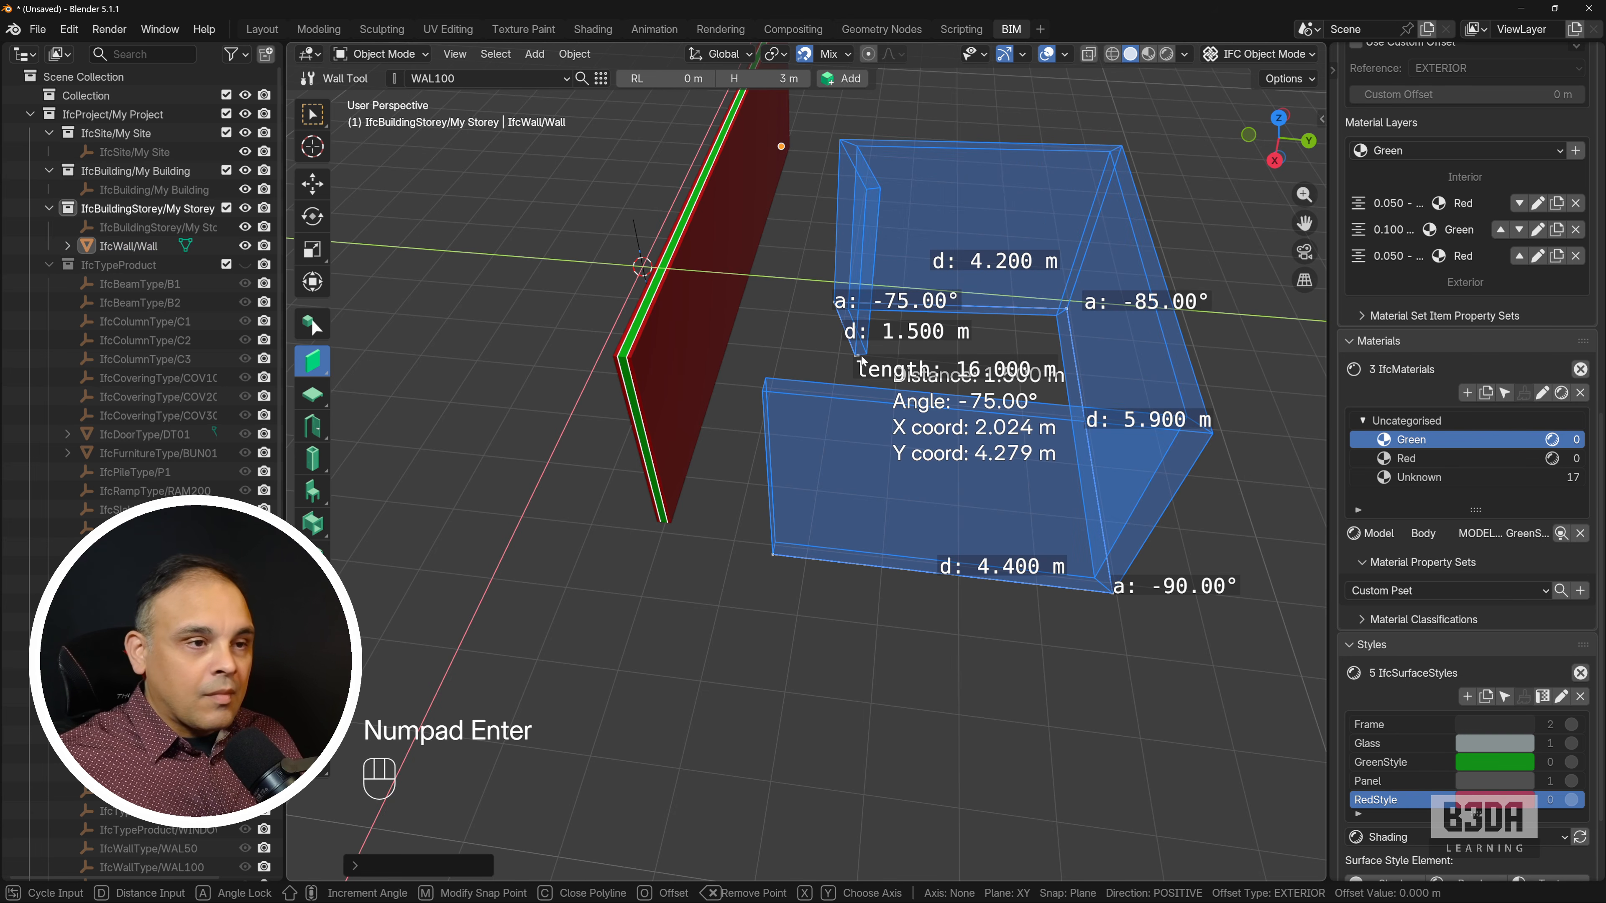
pyautogui.moveTo(860, 360); pyautogui.dragTo(920, 487, button='middle')
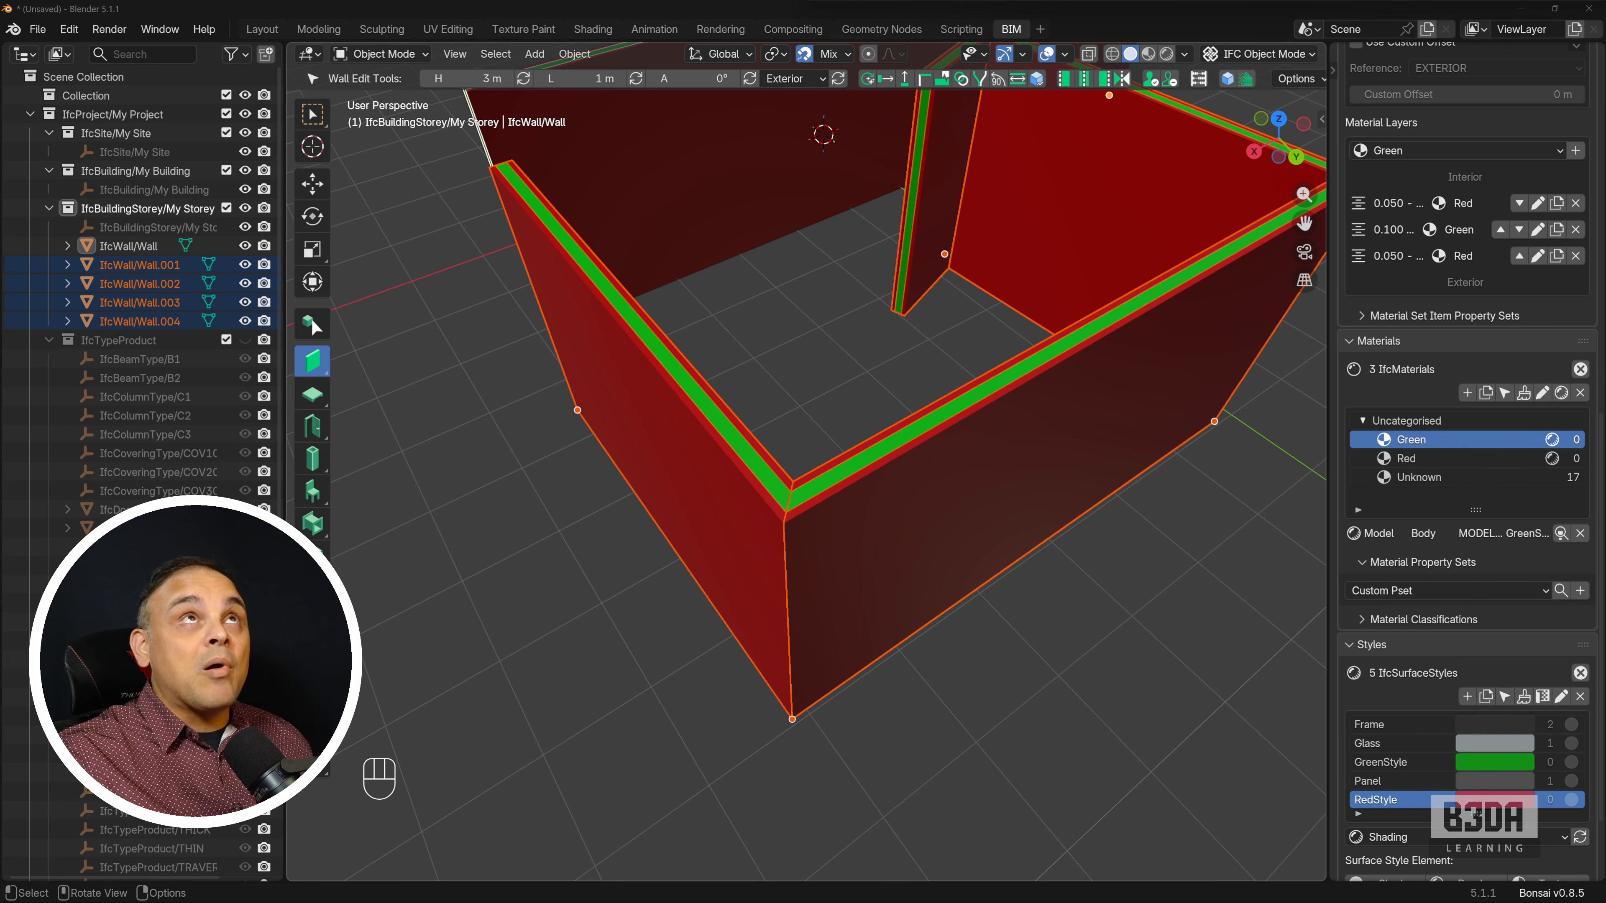
# Switch to the browser, view the Blender for Architects course and Learn Blender 5.1 book pages, and return to Blender
pyautogui.moveTo(1056, 0); pyautogui.dragTo(1182, 77)
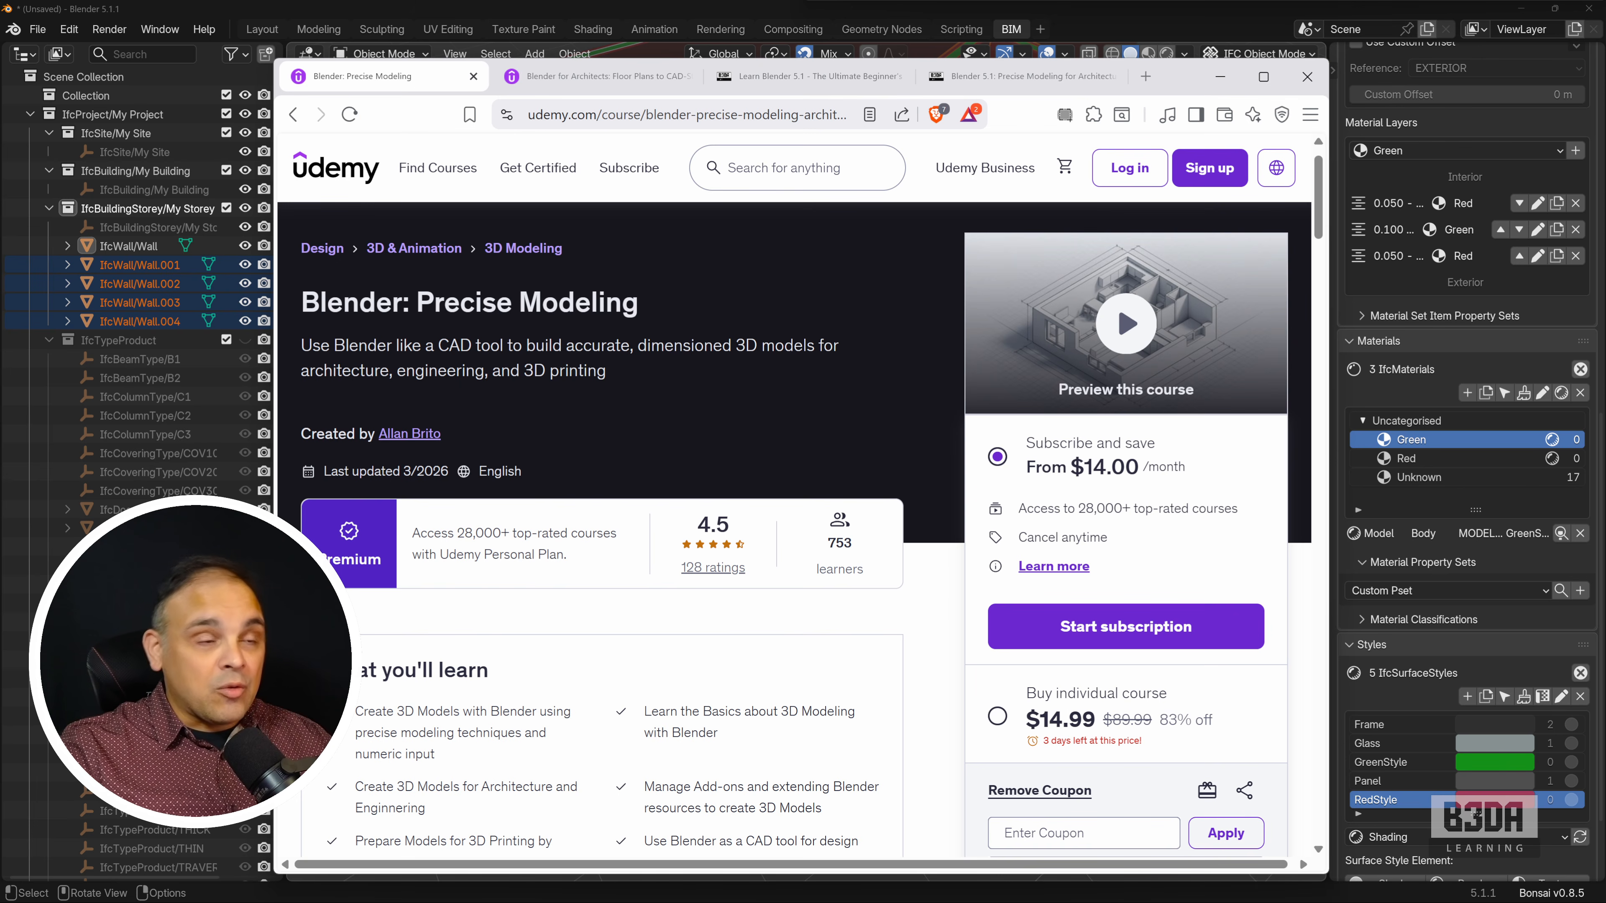
pyautogui.click(605, 77)
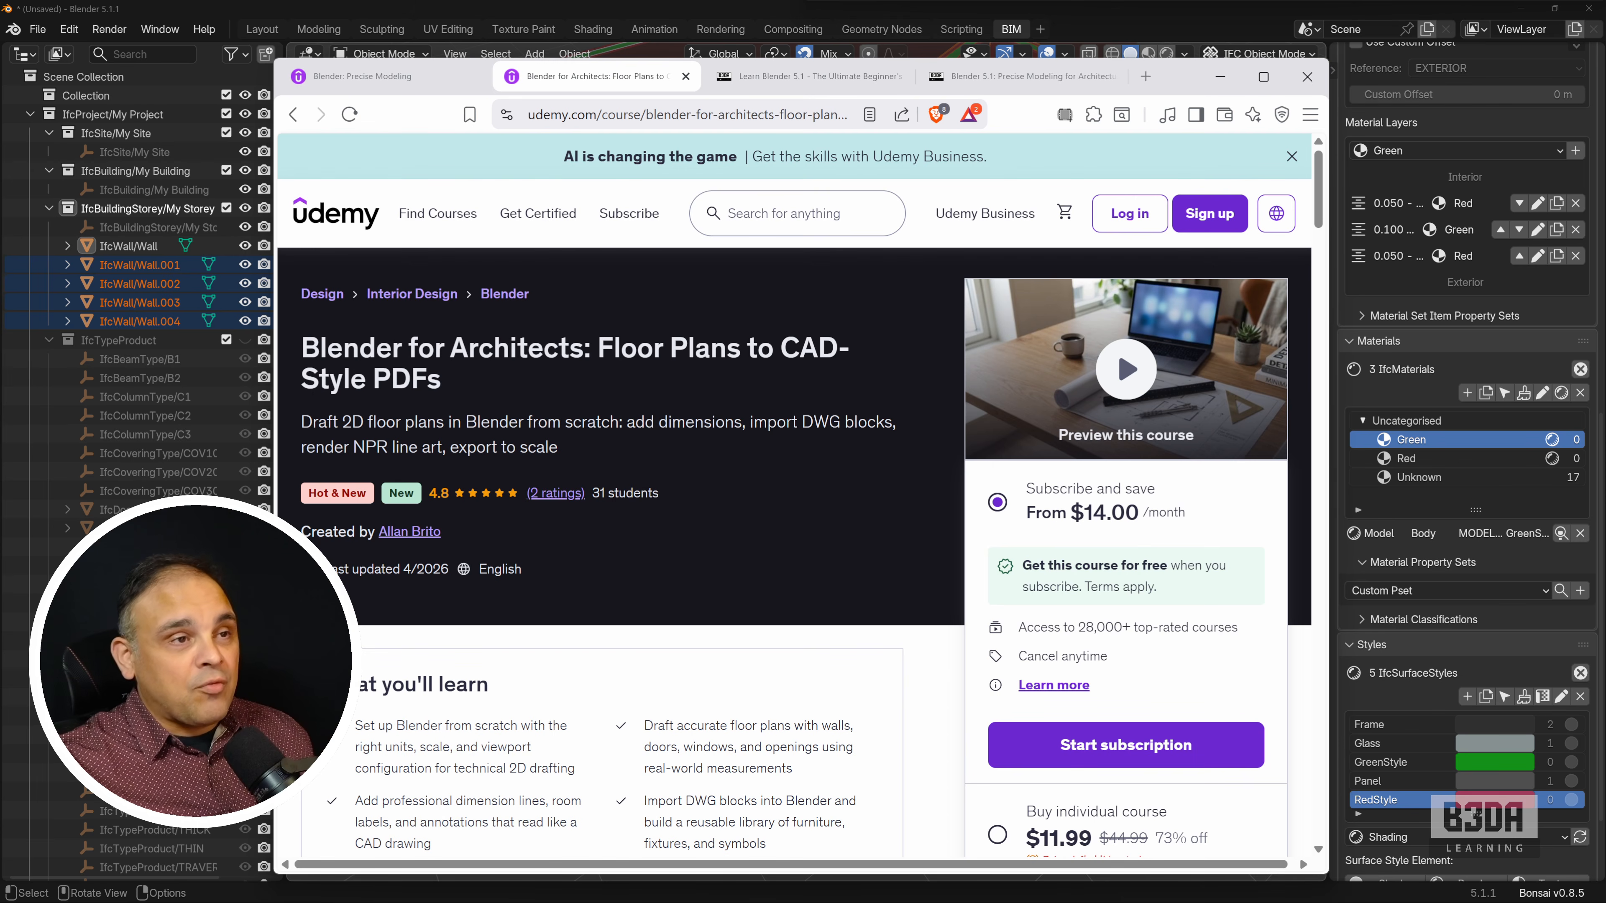
pyautogui.click(809, 77)
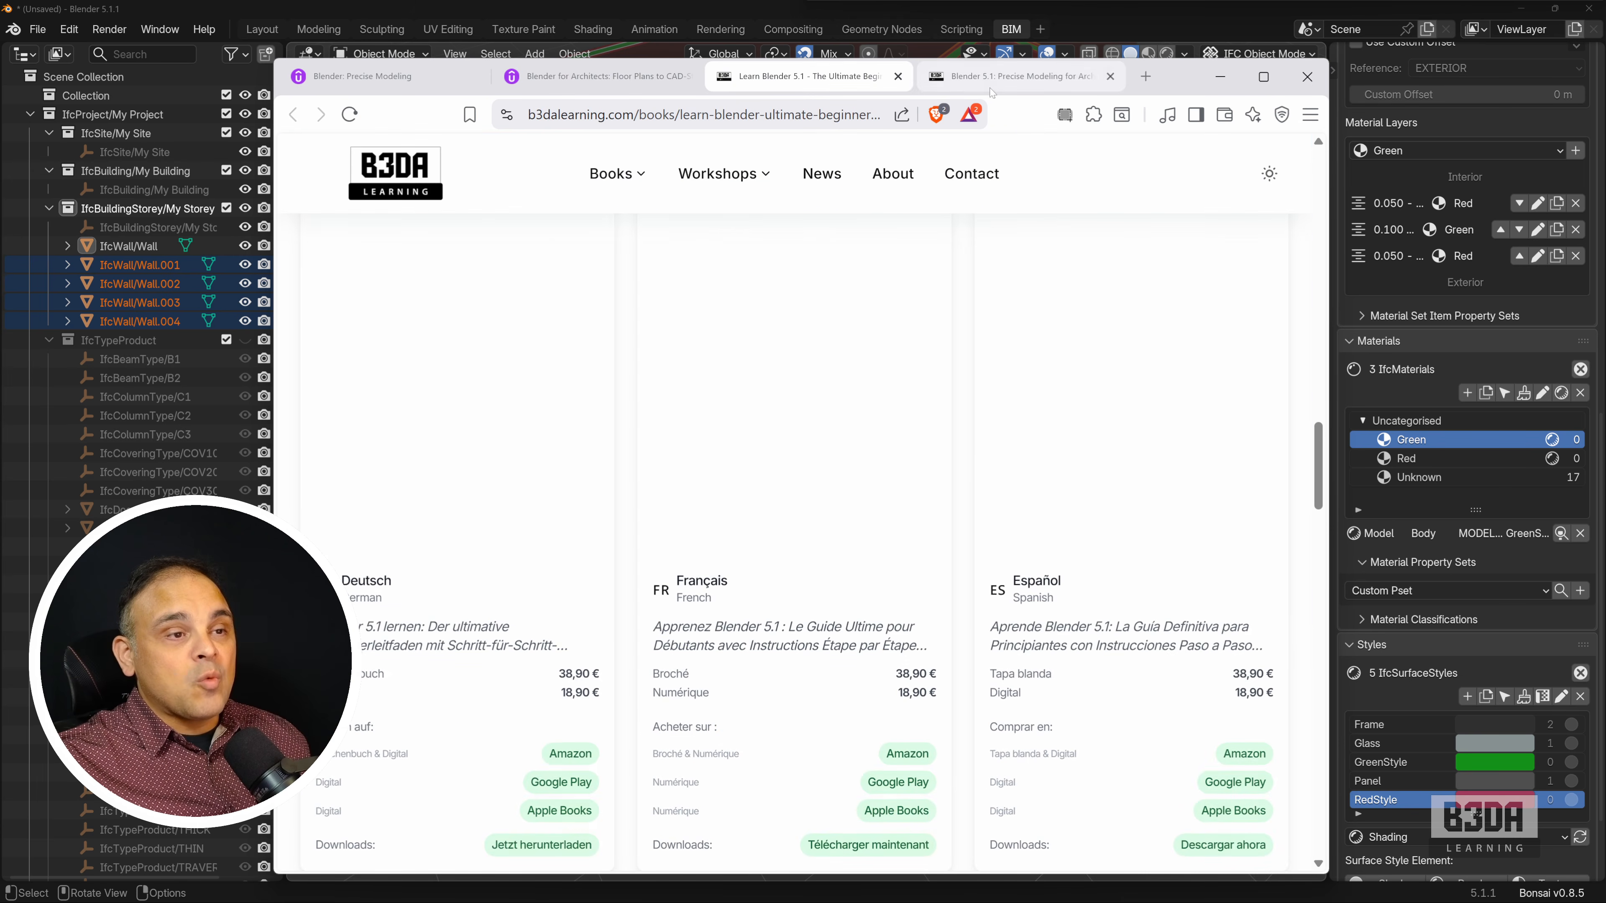
pyautogui.scroll(3, 980, 494)
pyautogui.scroll(15, 980, 494)
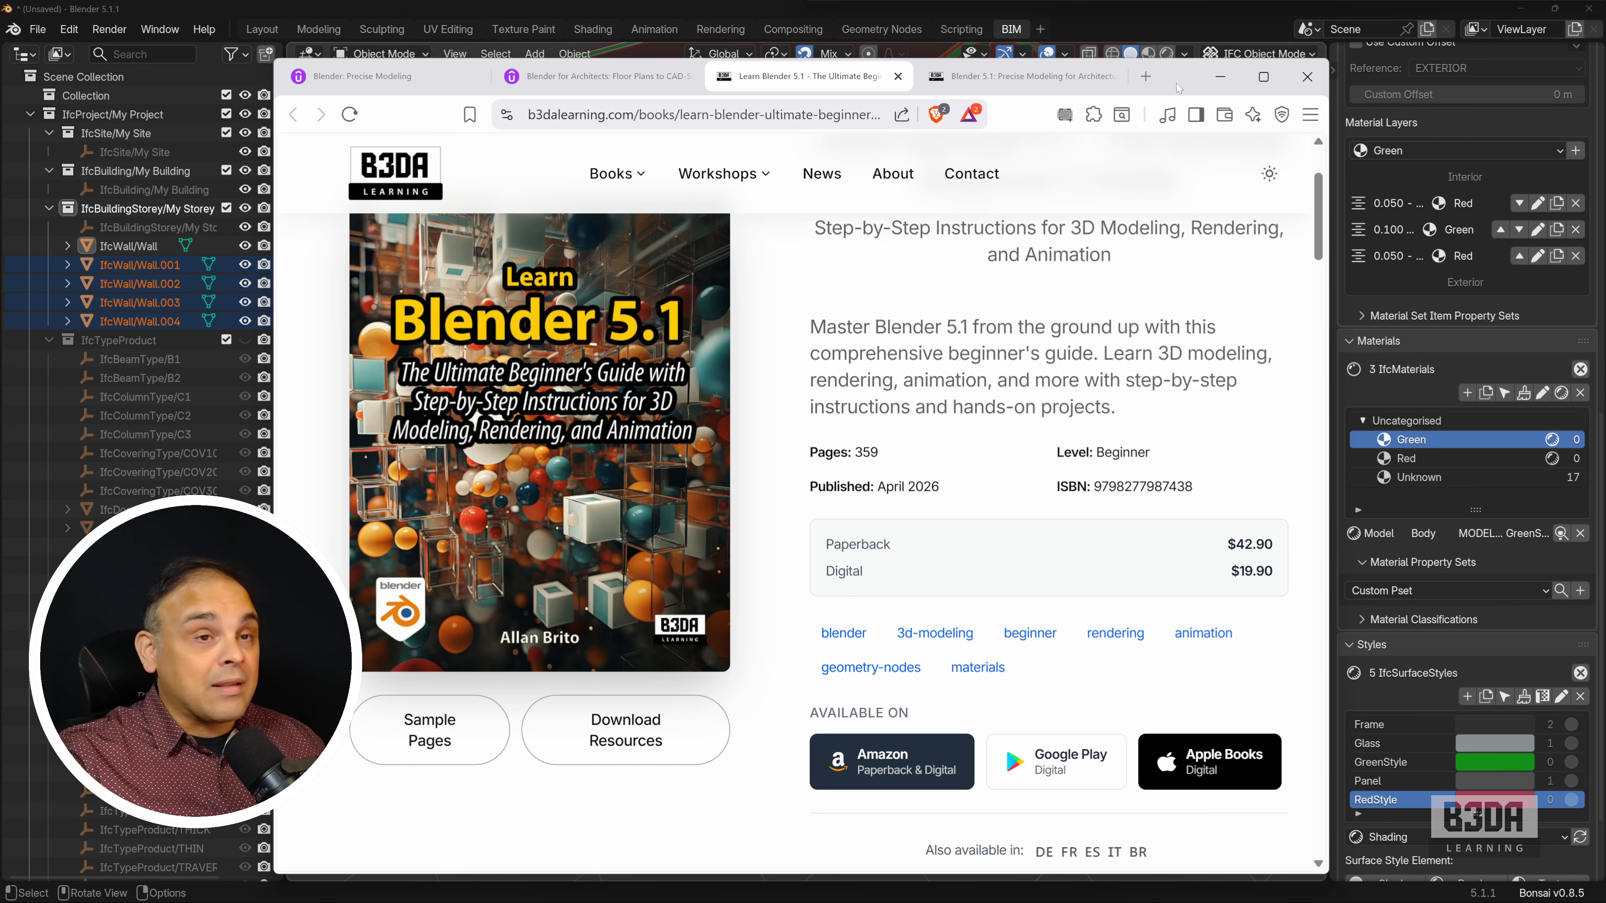
pyautogui.click(1221, 76)
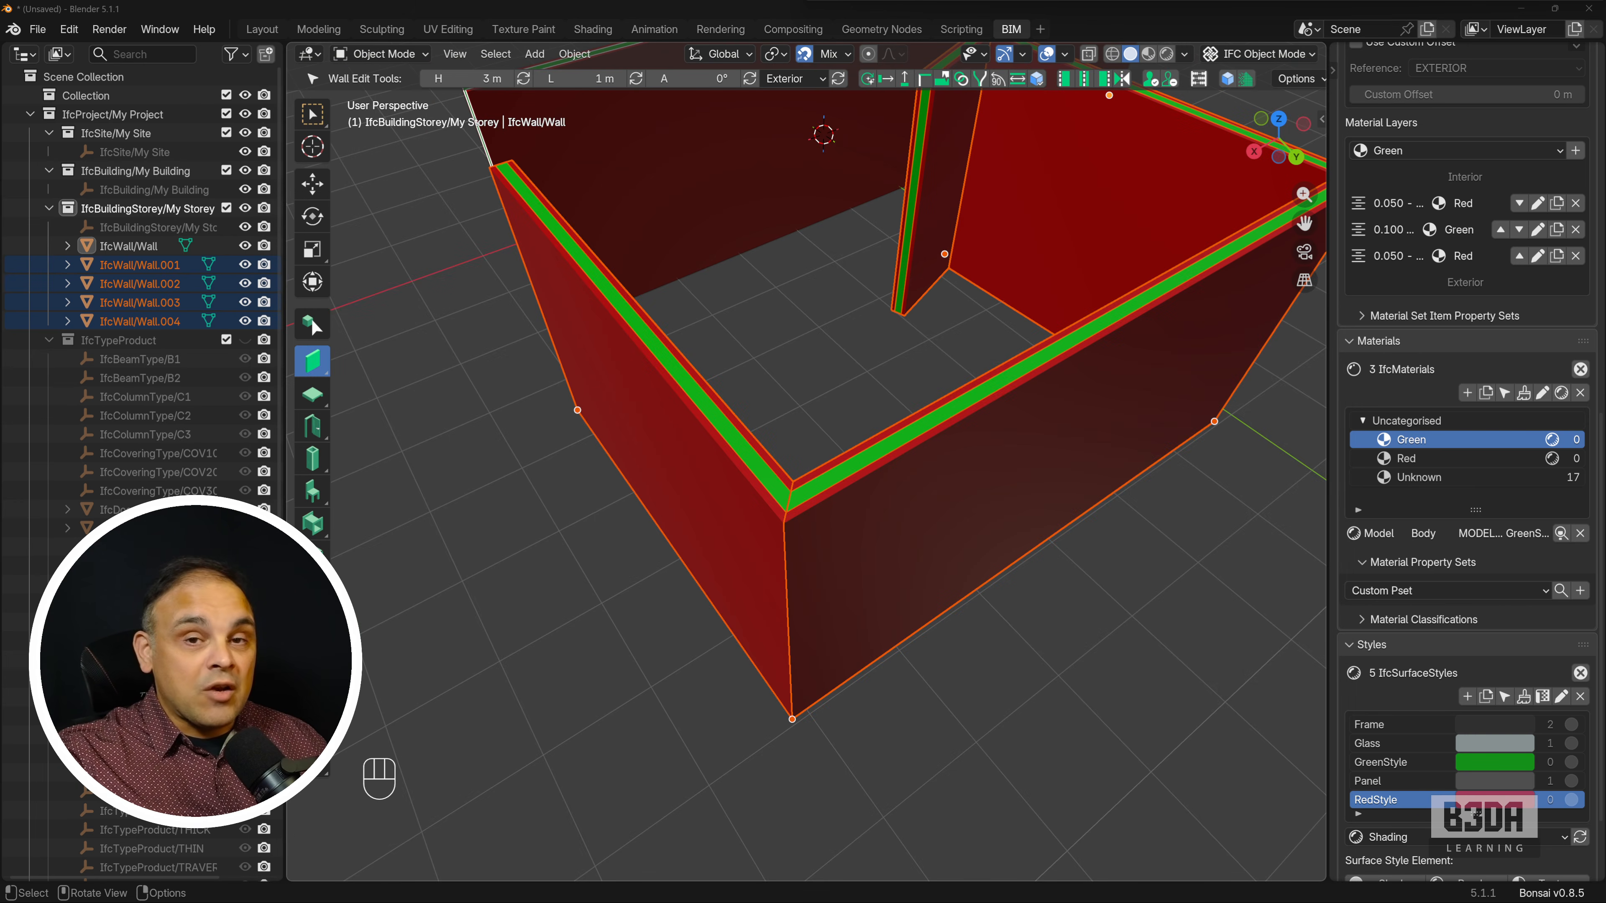